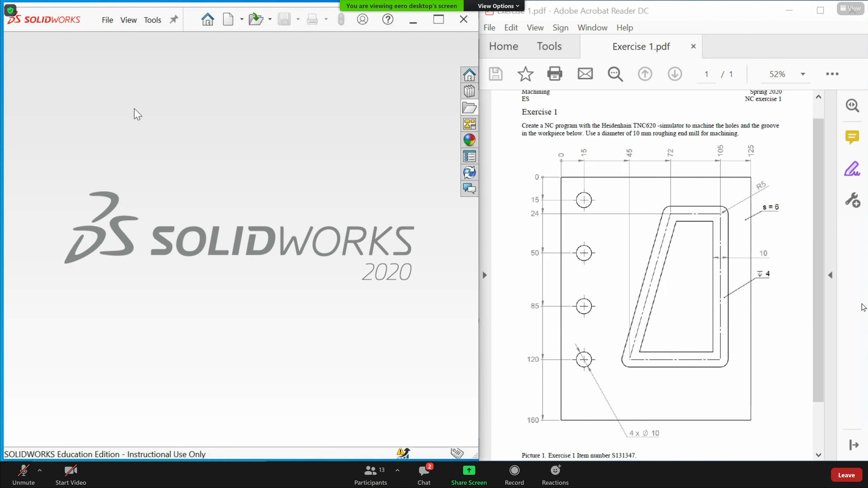
Create a new part document and start a sketch on the Top Plane
click(112, 21)
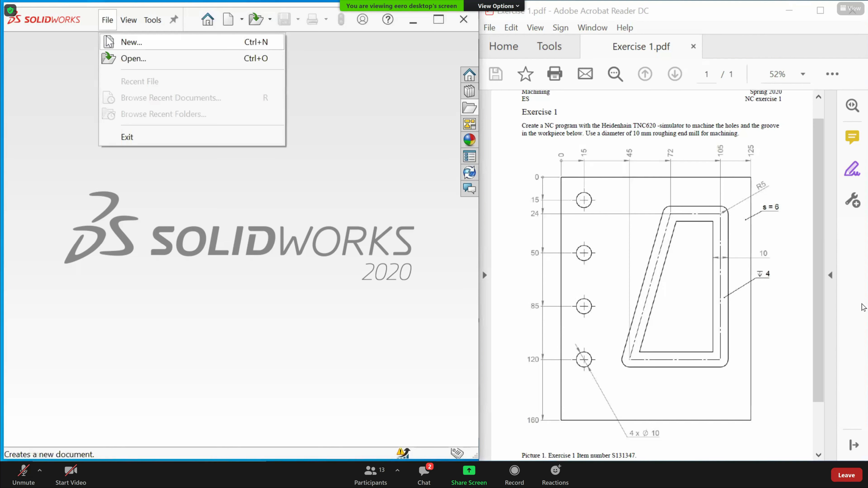
click(122, 43)
click(517, 236)
click(194, 459)
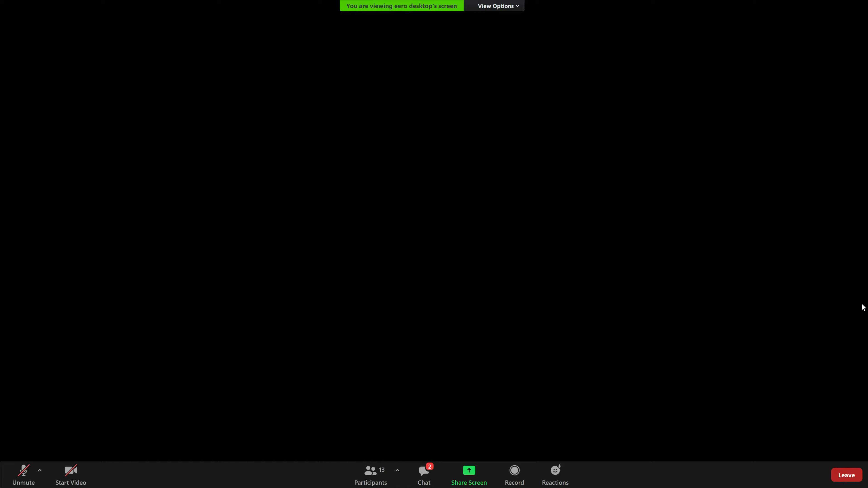
click(54, 244)
click(56, 229)
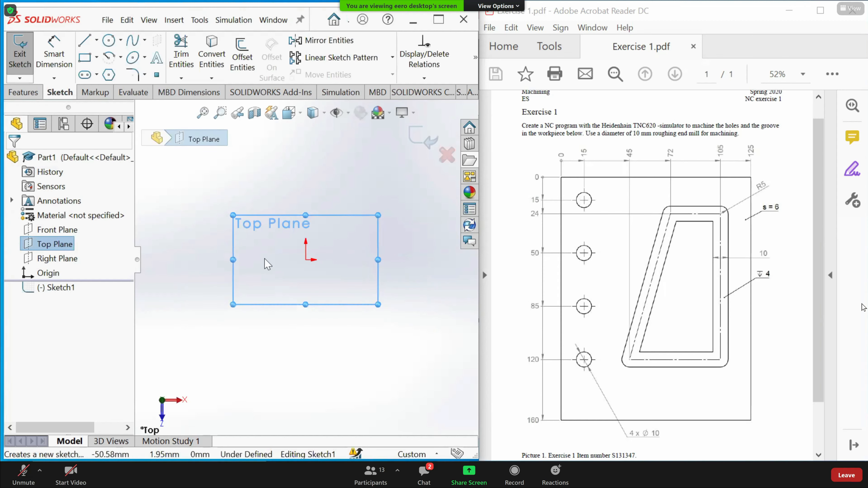
Sketch a closed line rectangle about 155 mm wide with its upper-left corner on the origin, and turn off shaded sketch contours
key(l)
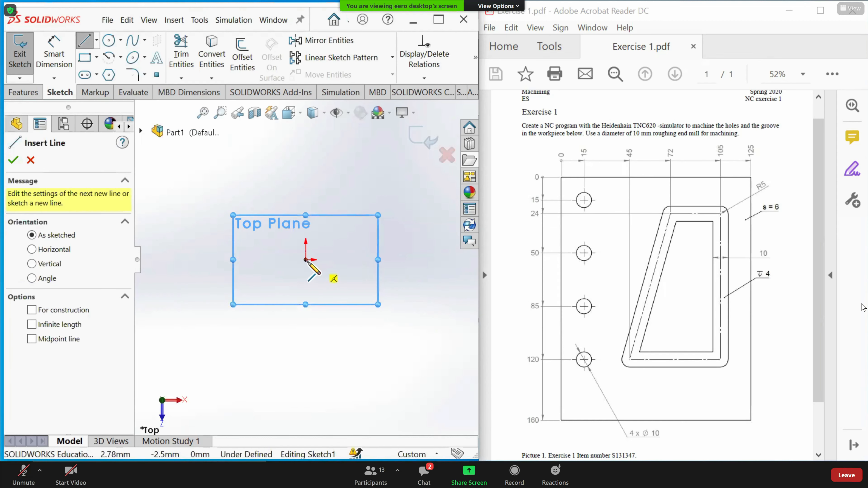
click(306, 260)
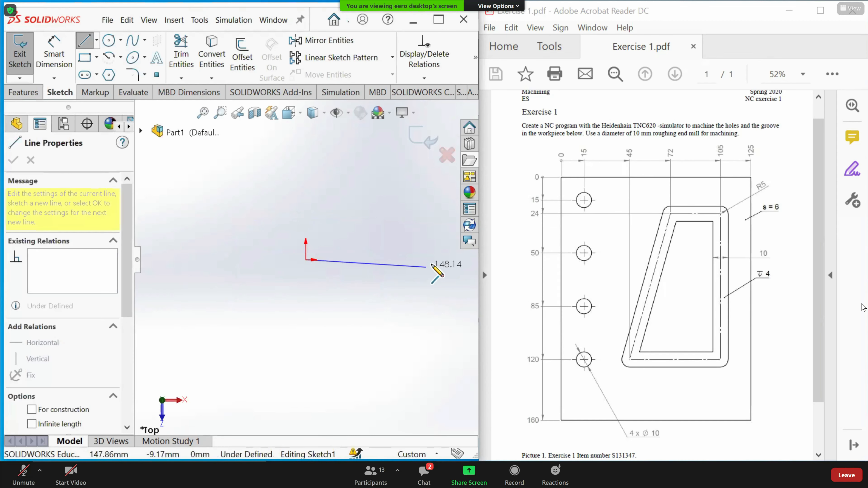
click(356, 260)
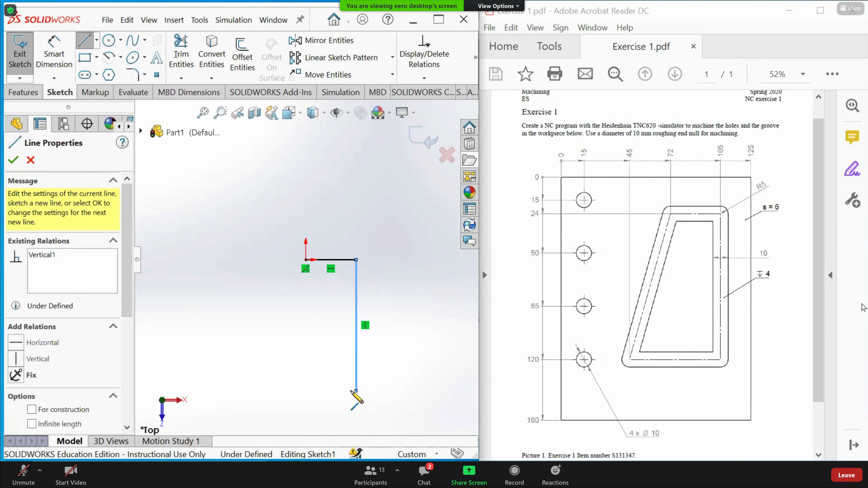
click(335, 390)
double_click(306, 390)
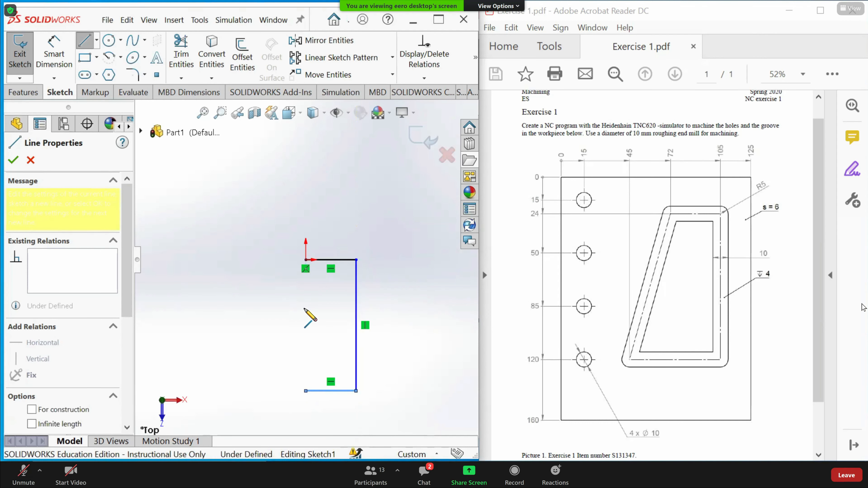
click(305, 260)
key(Escape)
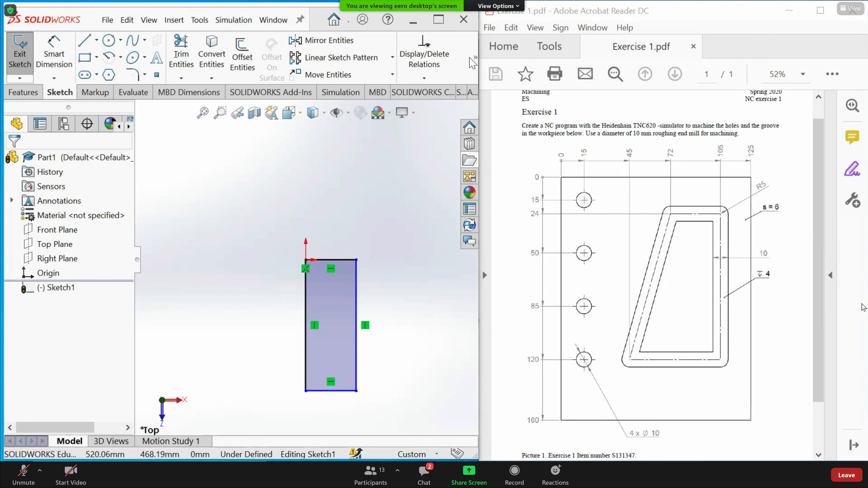
click(475, 68)
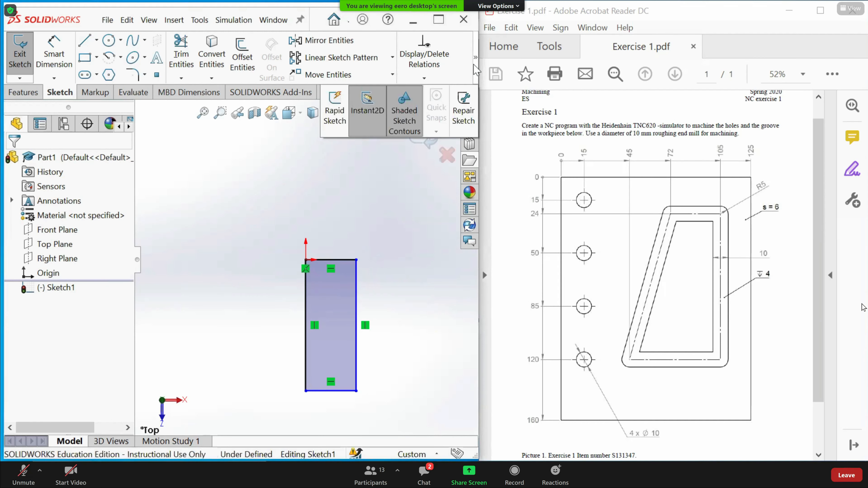
click(408, 114)
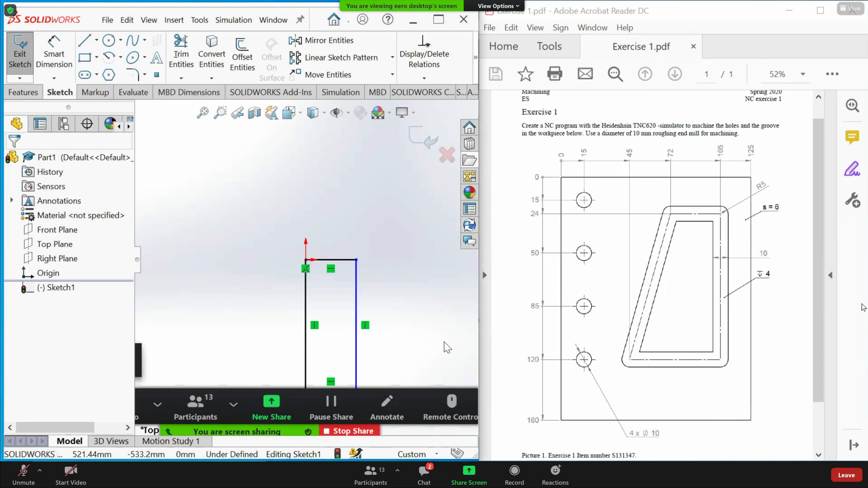
Dimension the rectangle's top edge to 125 mm
scroll(393, 347, down, 1)
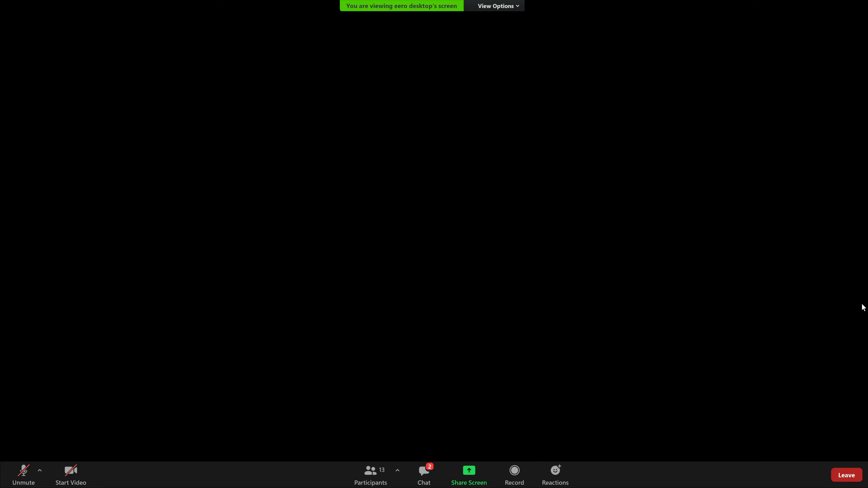
click(53, 52)
click(334, 231)
click(340, 227)
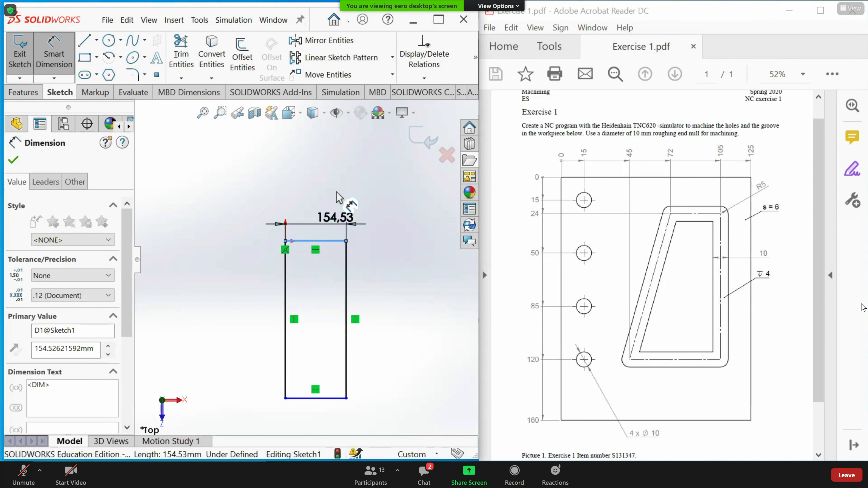
text(125)
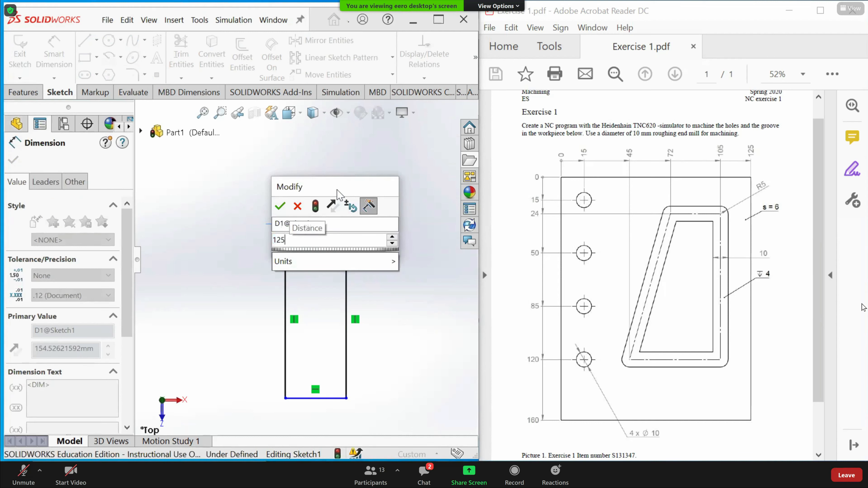
key(Return)
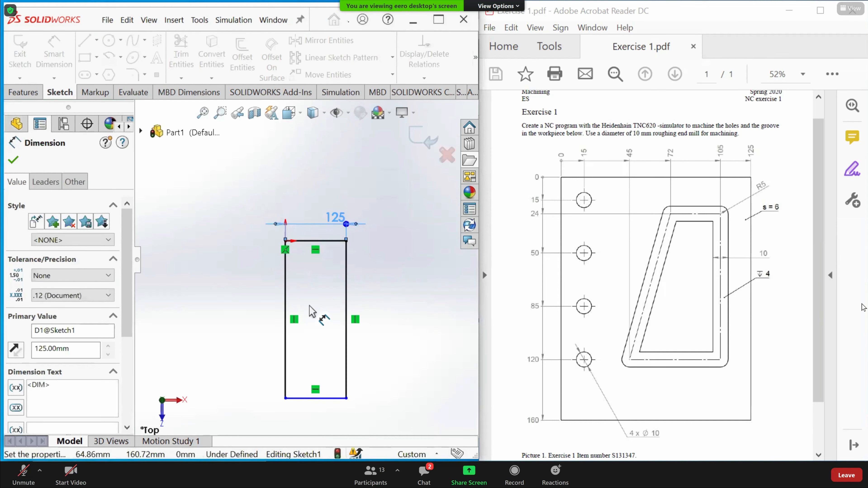
Dimension the rectangle's left edge to 160 mm and leave the dimension tool
click(285, 297)
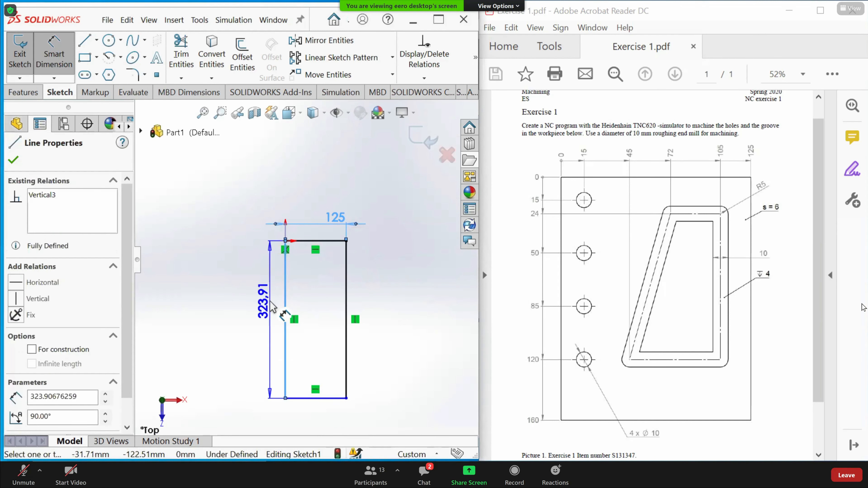
click(272, 308)
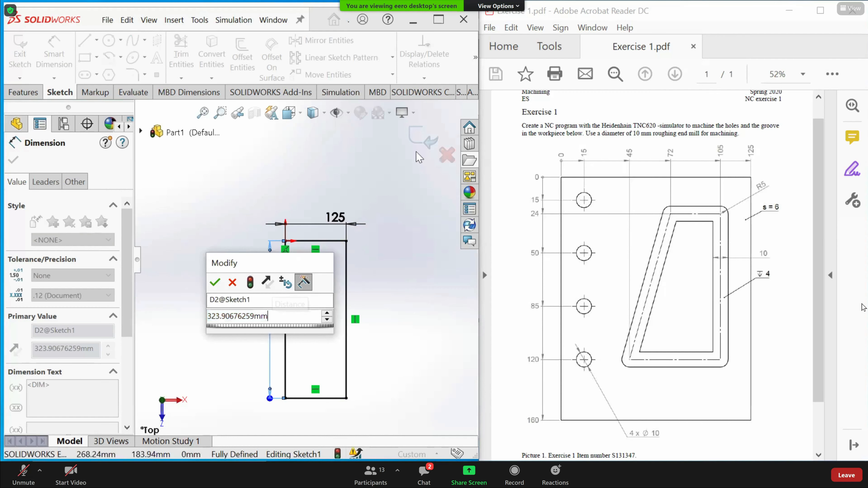
key(ctrl+a)
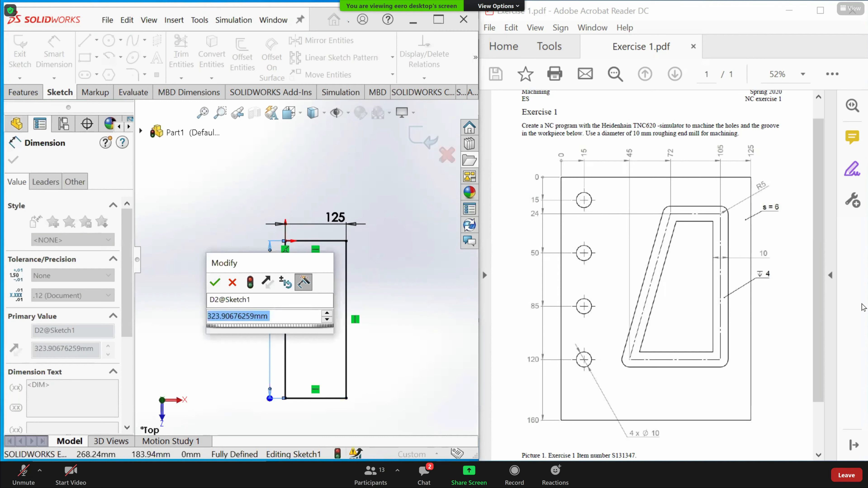
text(160)
key(Return)
key(Escape)
key(Escape)
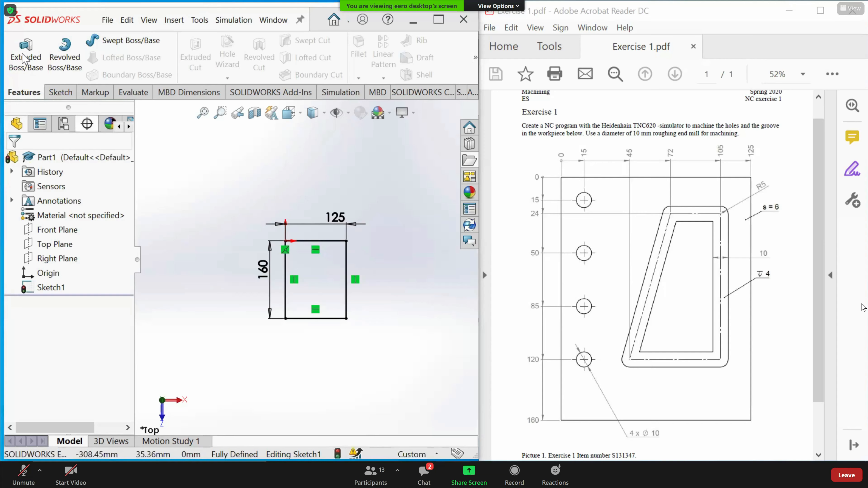
Extrude the rectangle as a blind boss 6 mm thick
click(24, 55)
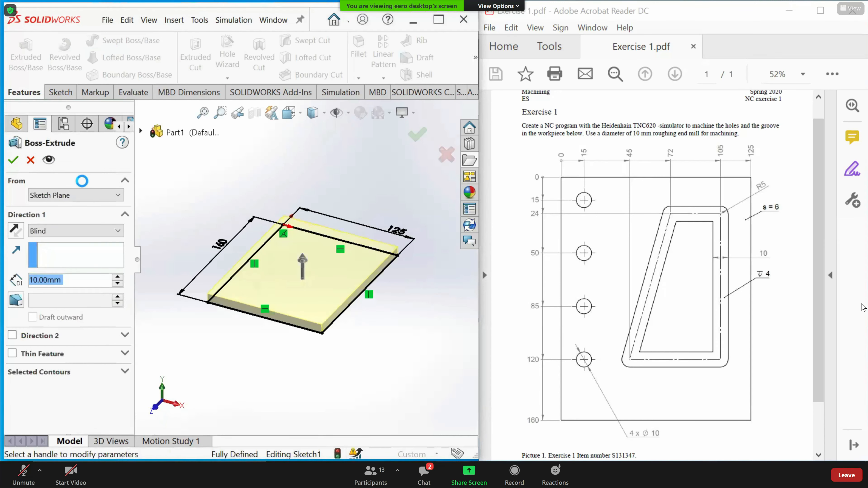
key(Return)
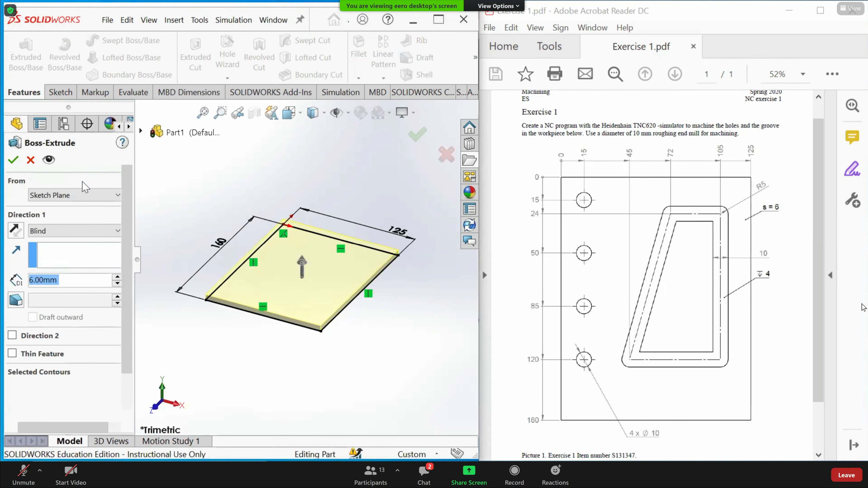
click(211, 230)
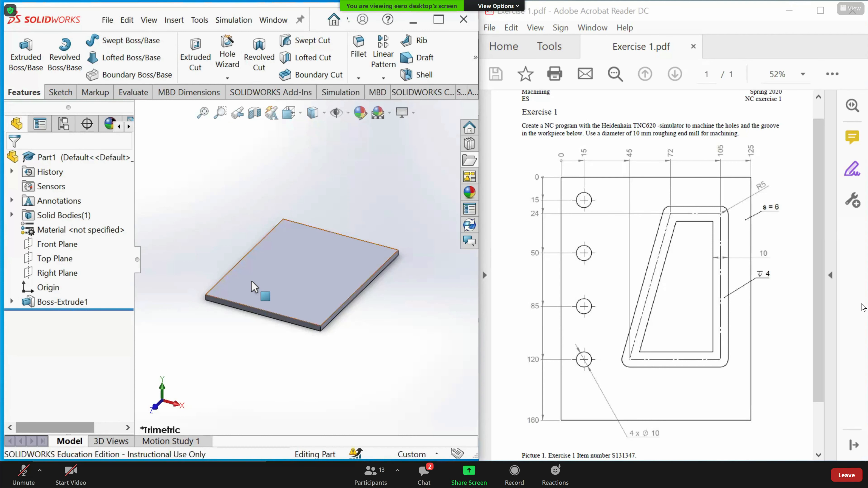
Start the Hole Wizard on the plate's top face with a plain hole, ISO standard and drill sizes
click(315, 247)
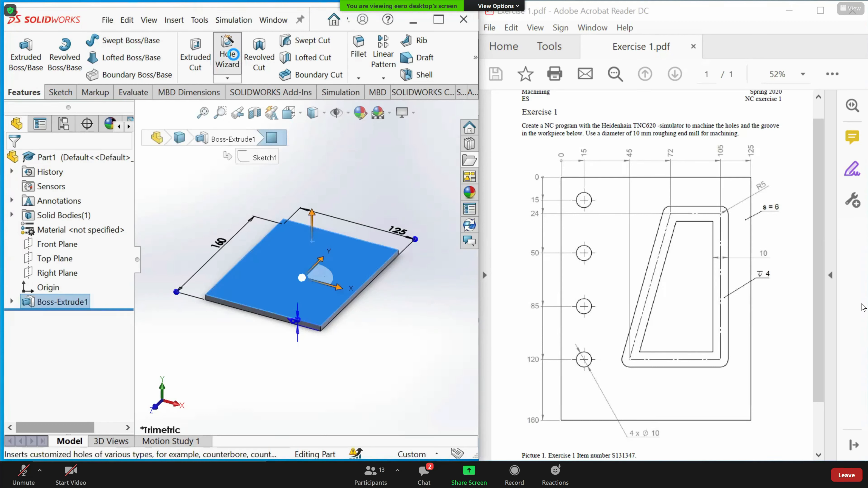
click(227, 55)
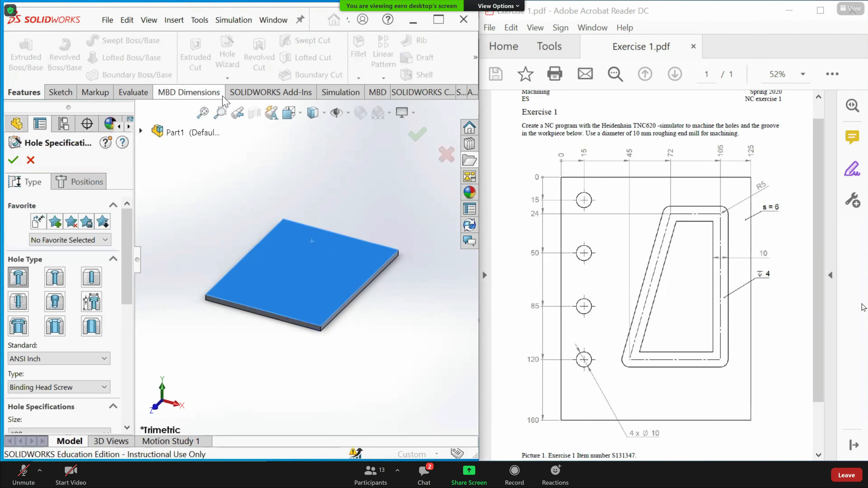
click(91, 277)
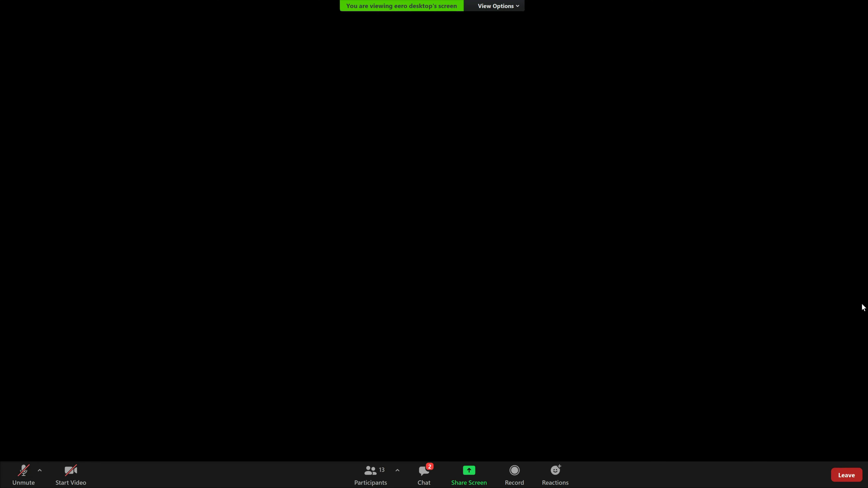
click(90, 359)
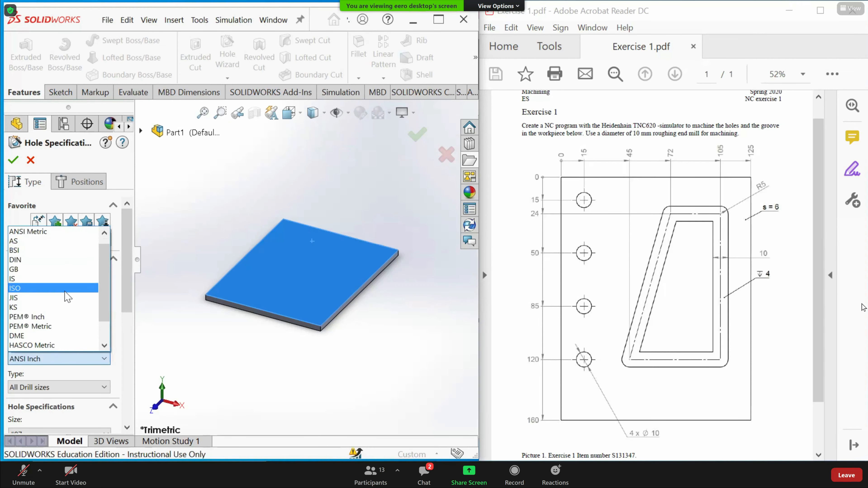
click(64, 292)
click(74, 389)
click(74, 406)
Set the hole size to Ø10.0
scroll(126, 281, down, 4)
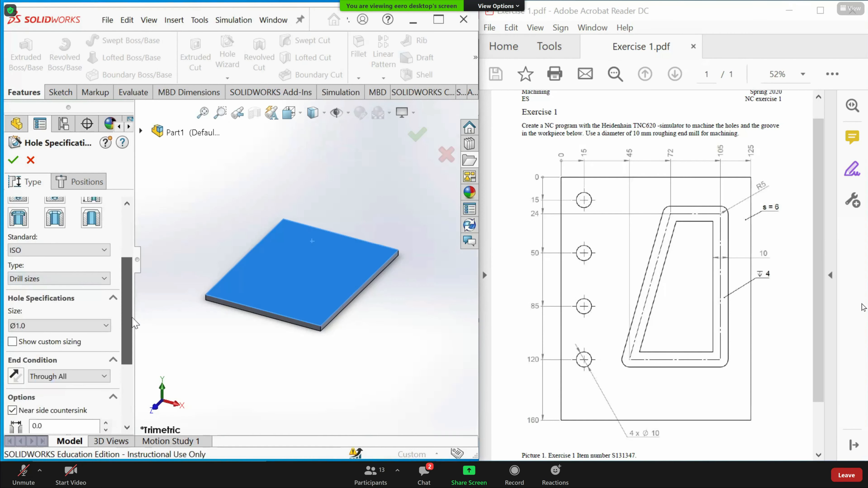
click(104, 299)
drag(101, 336, 106, 396)
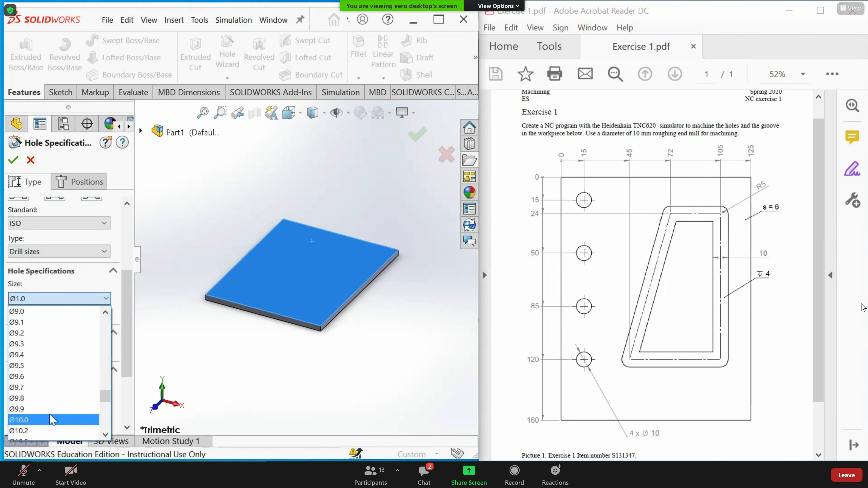
click(51, 420)
click(68, 299)
Place four hole points in a row along the left side of the plate's top face
click(82, 182)
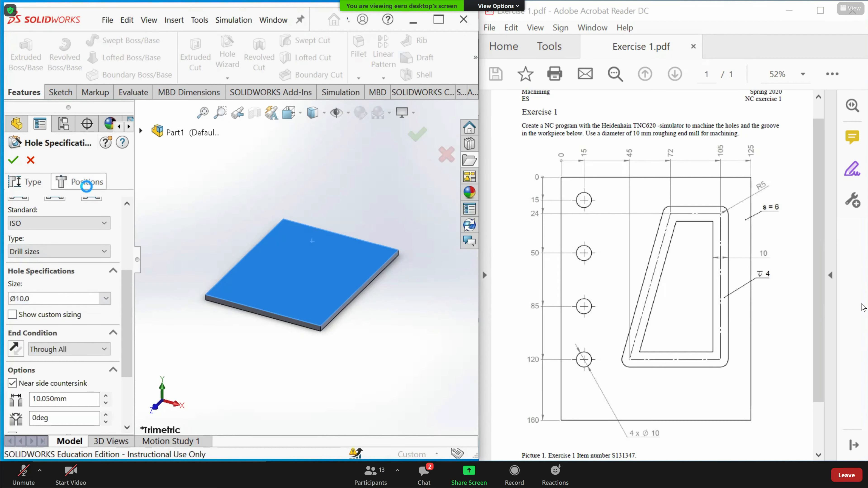
click(292, 243)
click(279, 255)
click(266, 270)
click(252, 287)
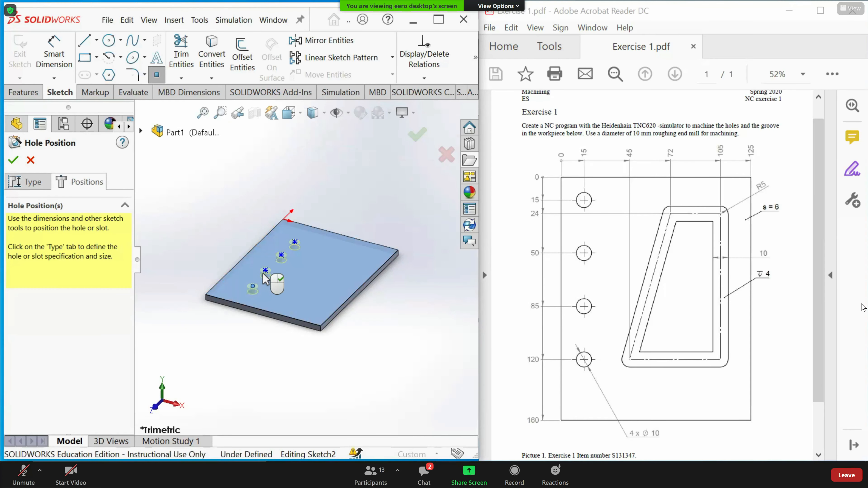
Align the four hole points with a vertical relation, working in the top view
key(space)
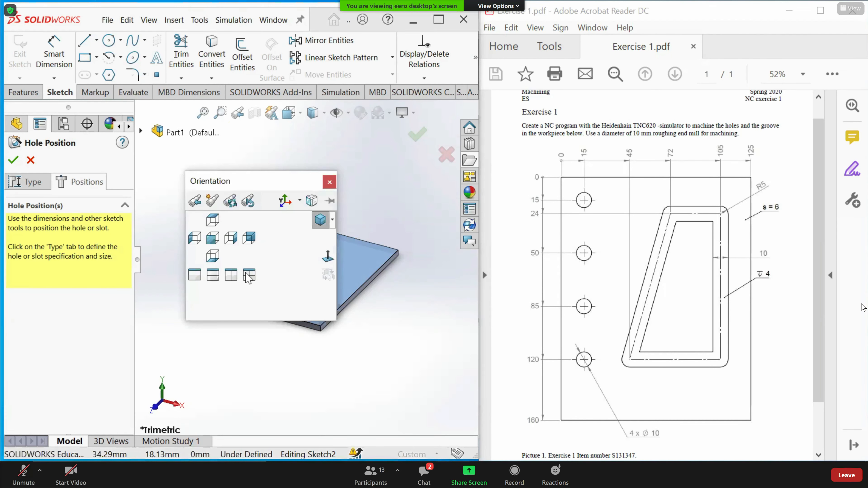
click(213, 219)
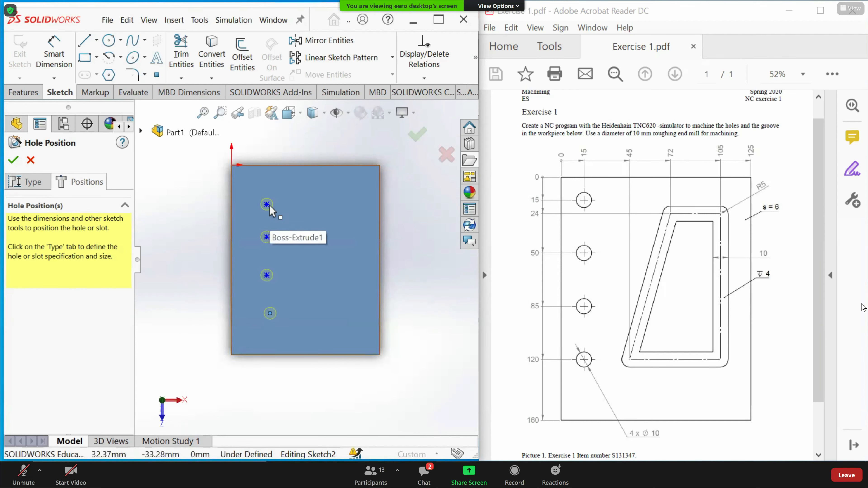
click(266, 204)
ctrl+click(267, 237)
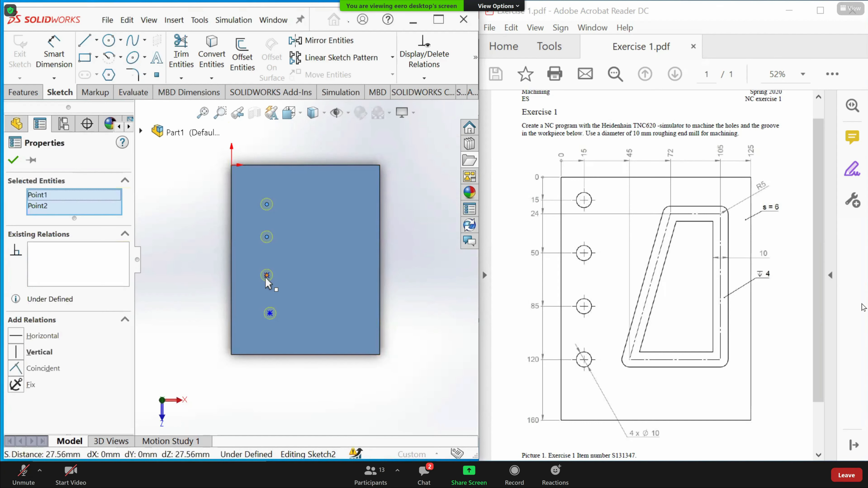
ctrl+click(267, 275)
click(270, 313)
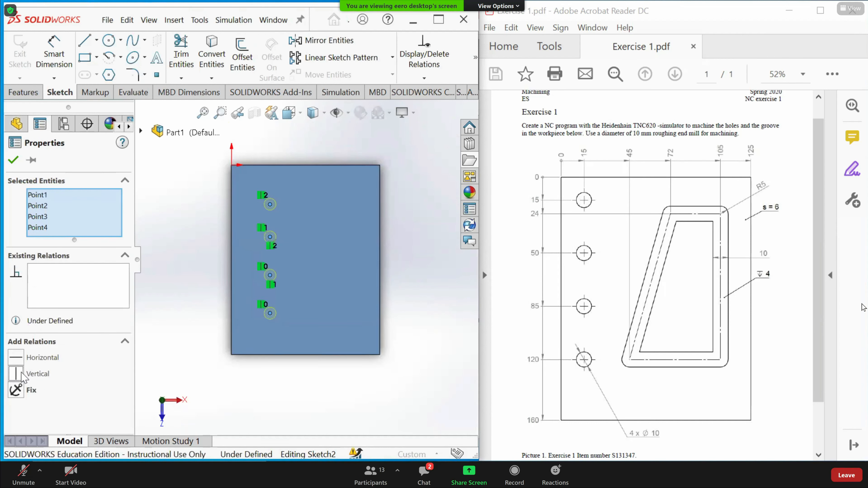
click(15, 374)
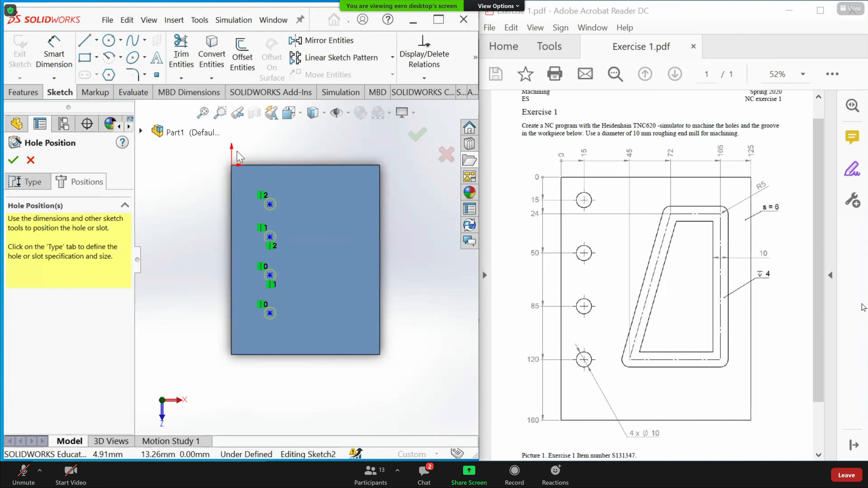
Draw a vertical centerline through the four hole points, from the uppermost point down to the lowest
click(97, 40)
click(105, 67)
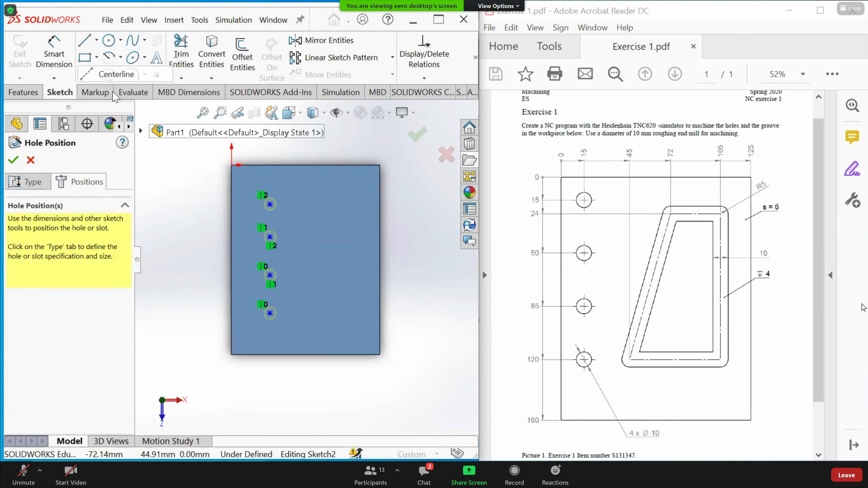
click(271, 204)
click(270, 237)
click(270, 322)
key(Escape)
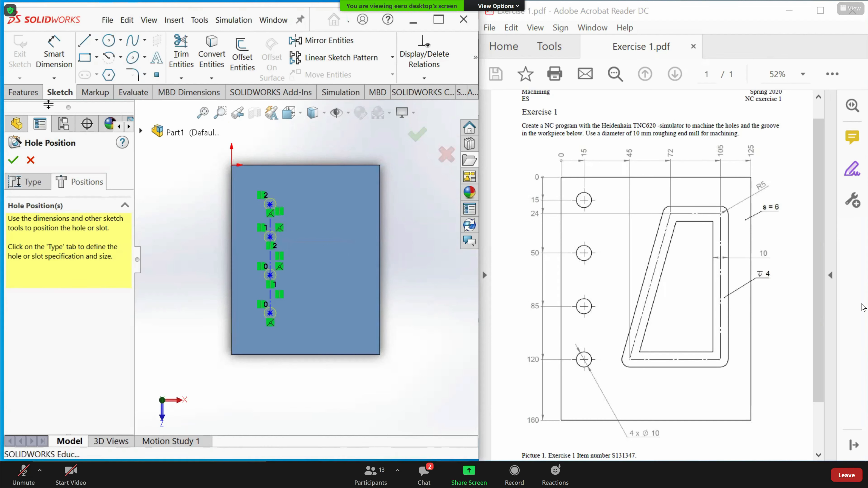
Add ordinate dimensions from the plate's upper edge to each of the four hole points
click(54, 78)
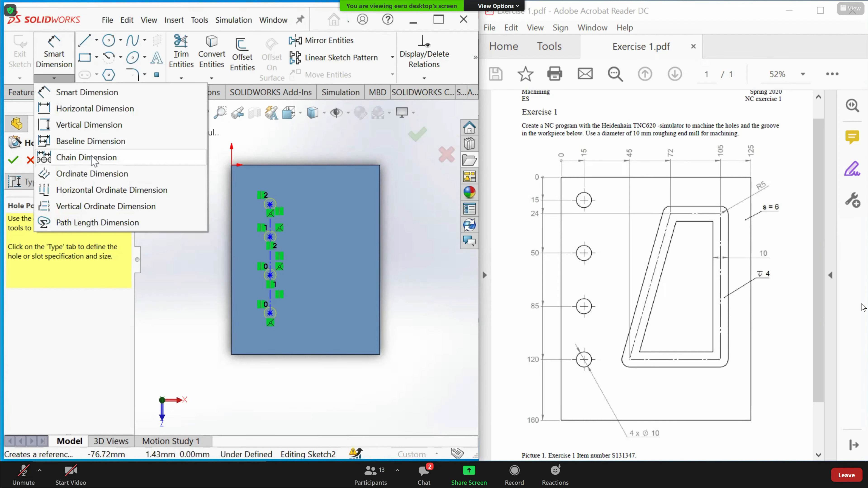
click(91, 174)
click(260, 167)
click(210, 181)
click(270, 205)
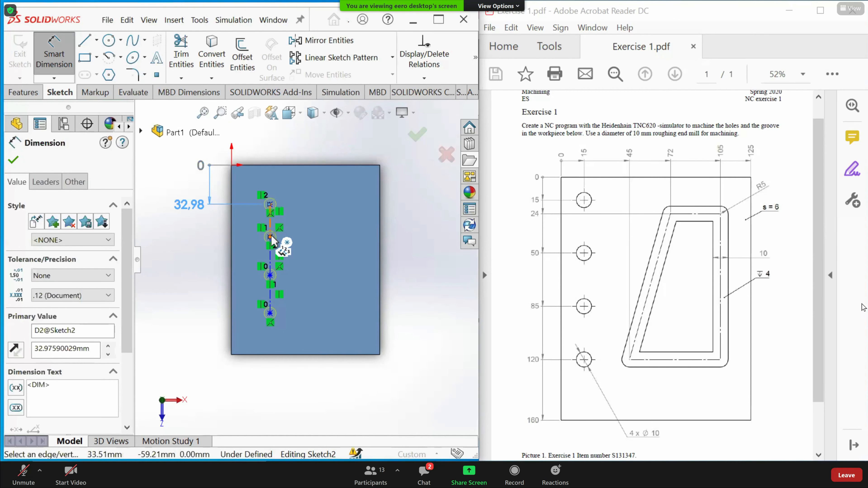
click(270, 236)
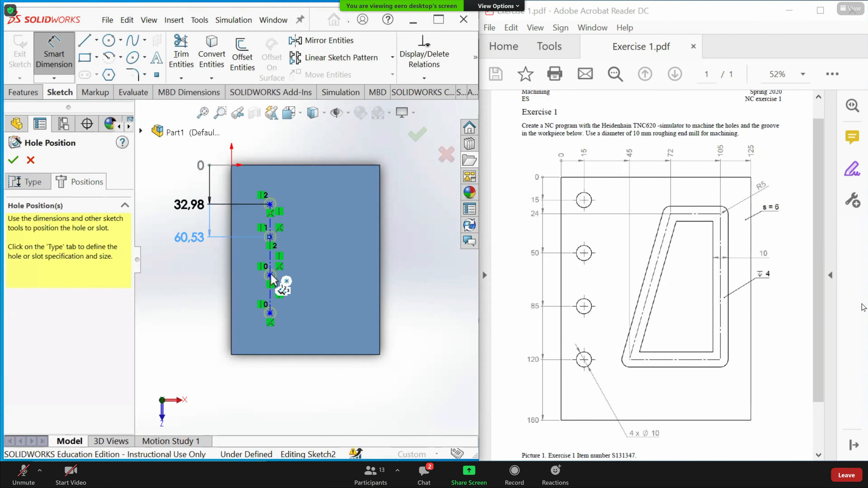
click(270, 275)
click(270, 313)
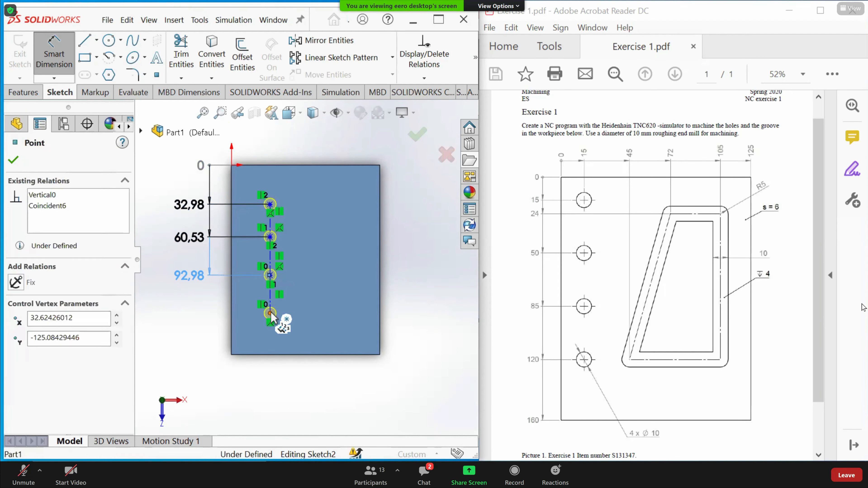
Set the ordinate dimensions of the first three hole points to 15, 50 and 85 mm
click(189, 205)
double_click(189, 204)
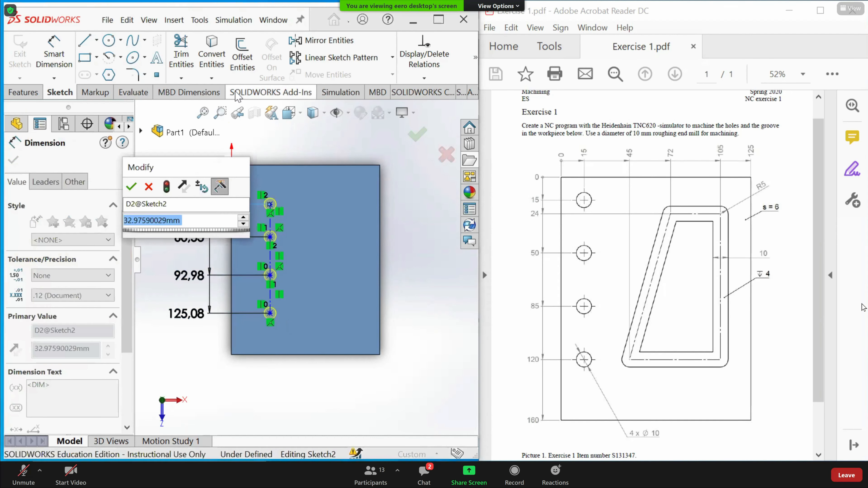
text(15)
key(Return)
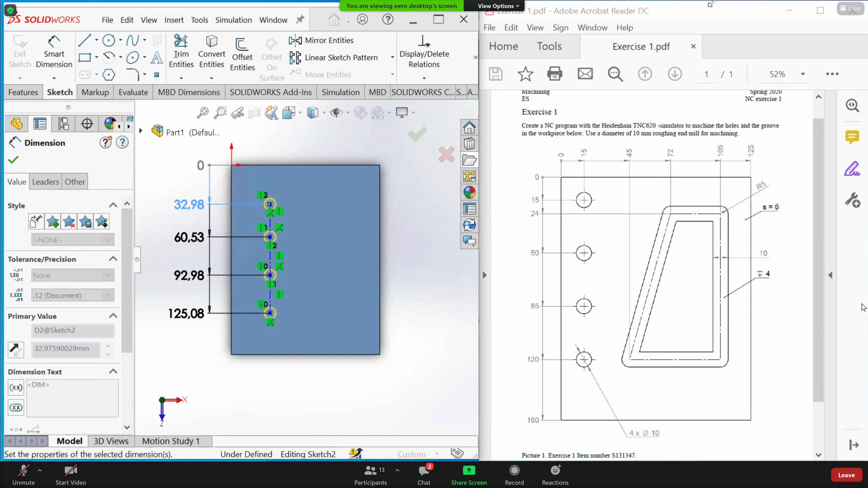
click(188, 236)
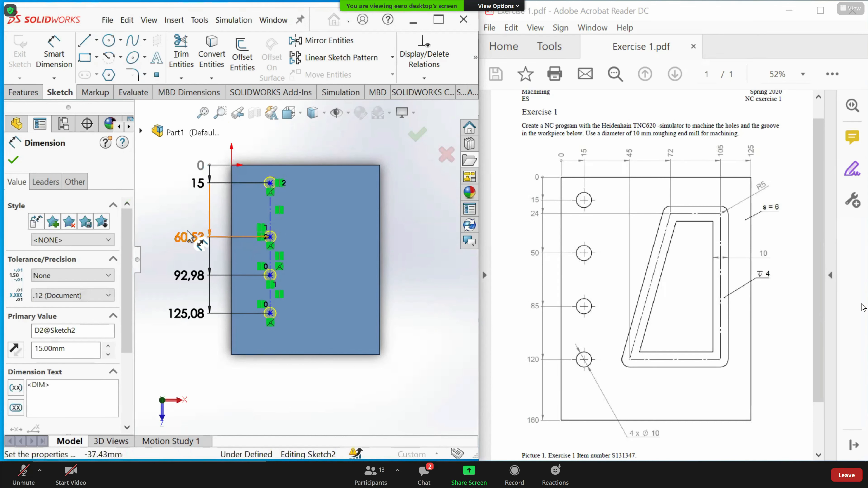
double_click(188, 237)
text(50)
key(Return)
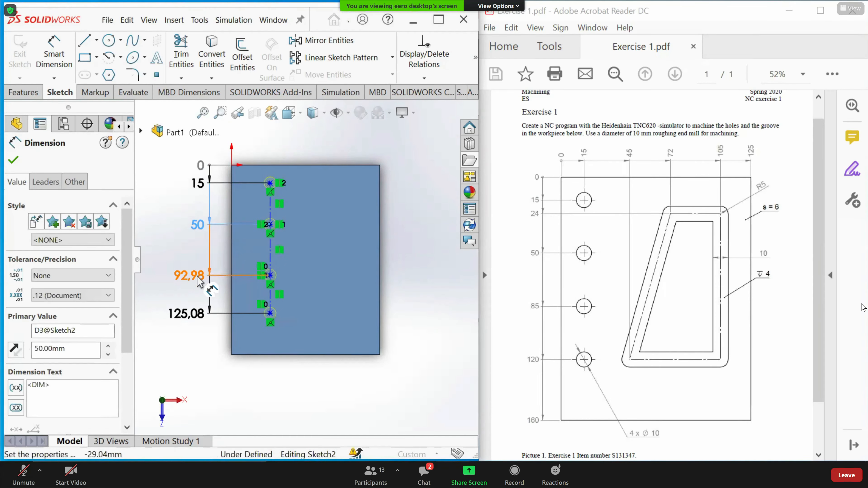
double_click(198, 280)
text(8)
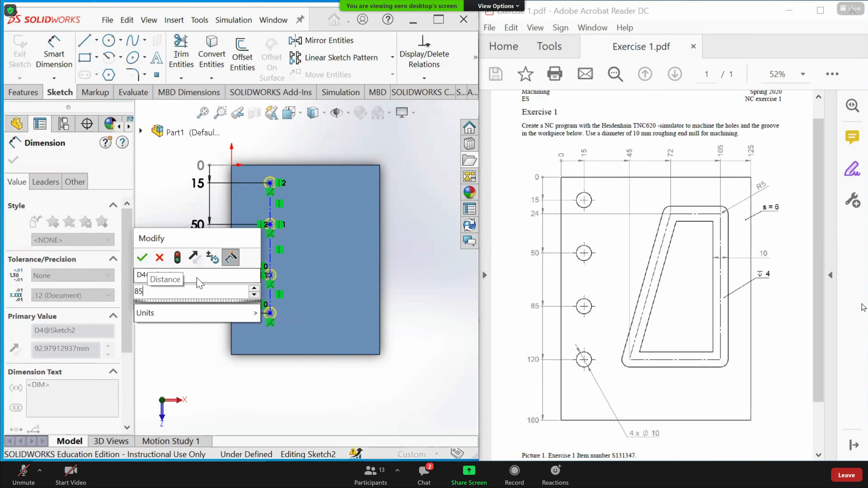
text(5)
key(Return)
Set the ordinate dimension of the fourth hole point to 125 mm
click(197, 312)
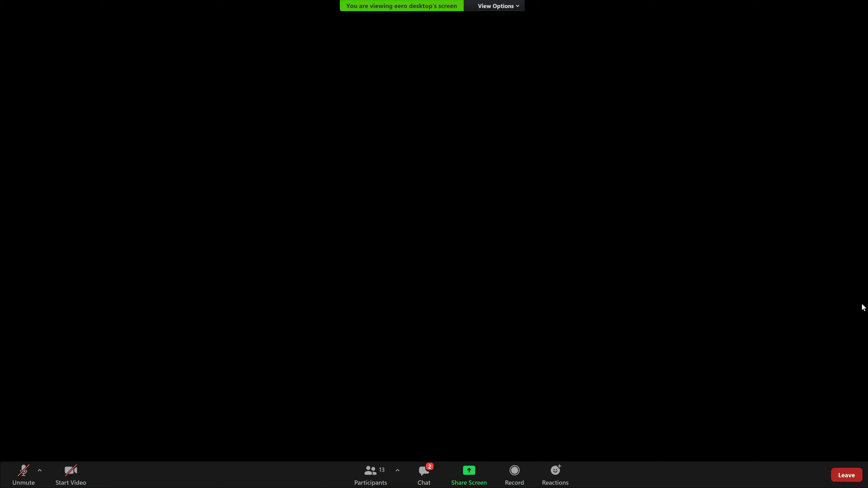
text(12)
key(Return)
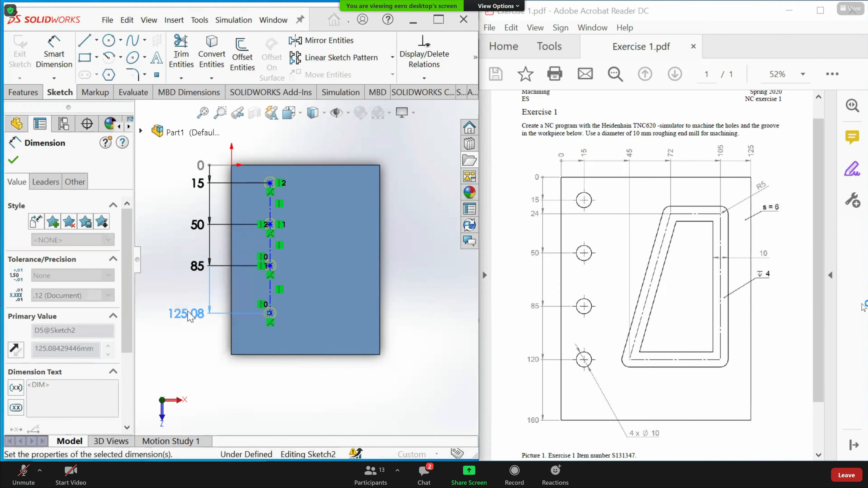
key(Escape)
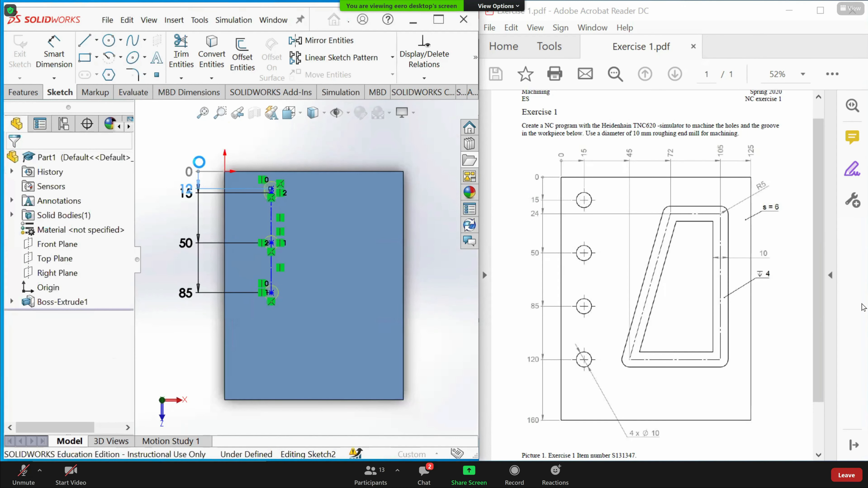
double_click(199, 161)
text(125)
key(Return)
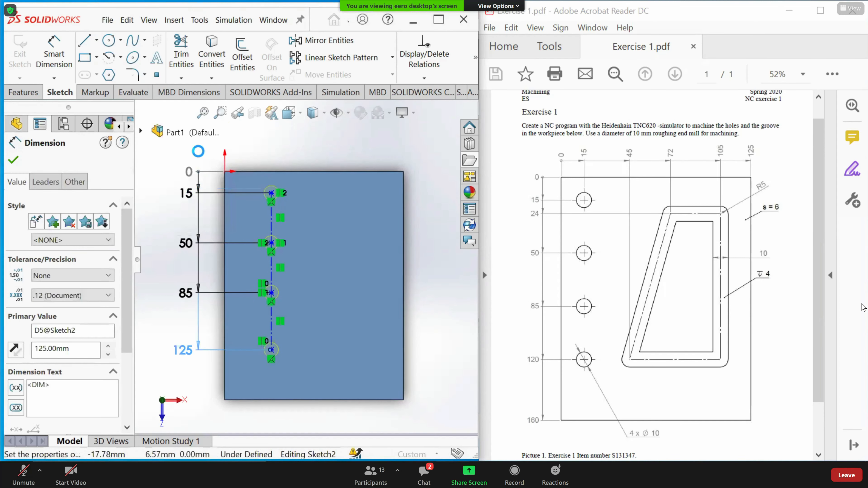
key(Escape)
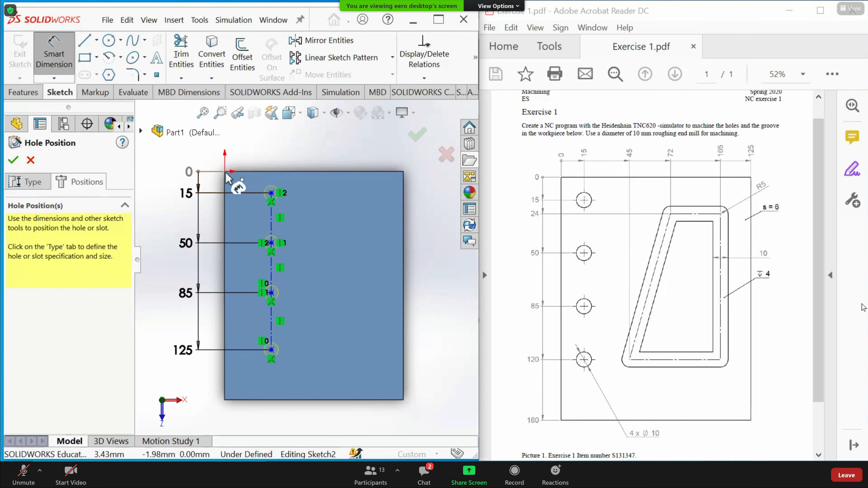
Dimension the hole row 15 mm horizontally from the plate's upper-left corner and finish the hole feature
click(224, 171)
click(271, 194)
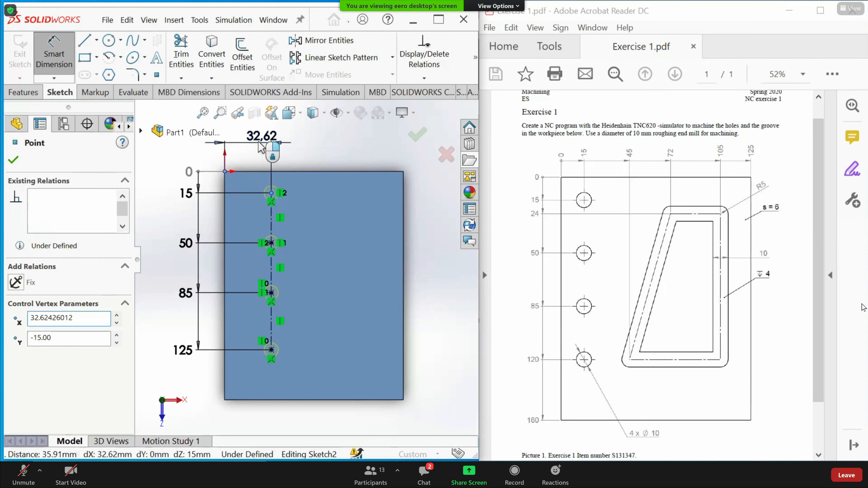
click(262, 148)
key(Return)
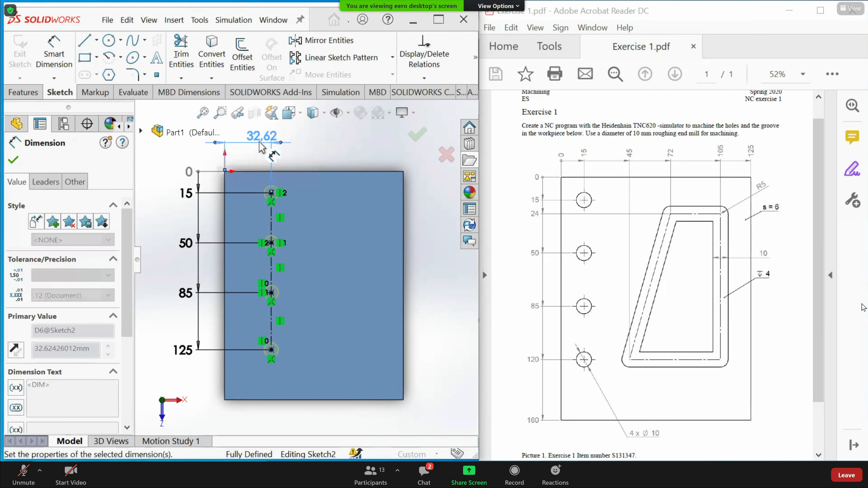
key(Escape)
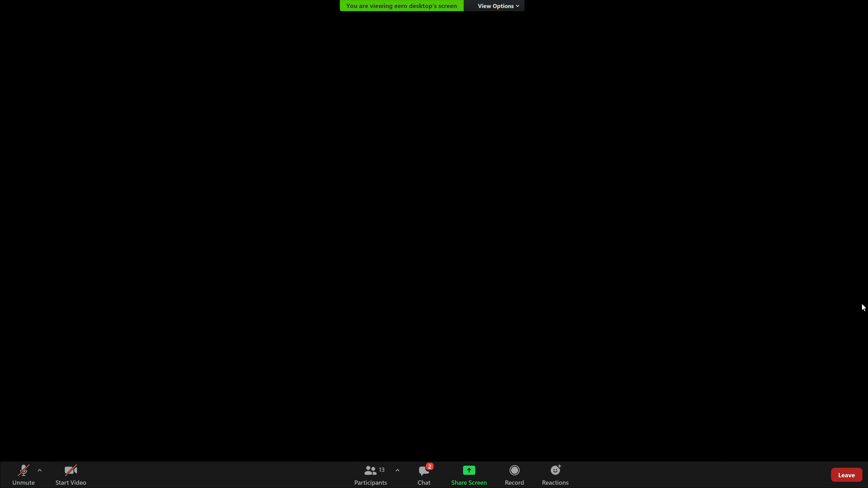
click(240, 155)
Start a new sketch on the plate's top face and view it face-on
middle_drag(242, 157, 350, 194)
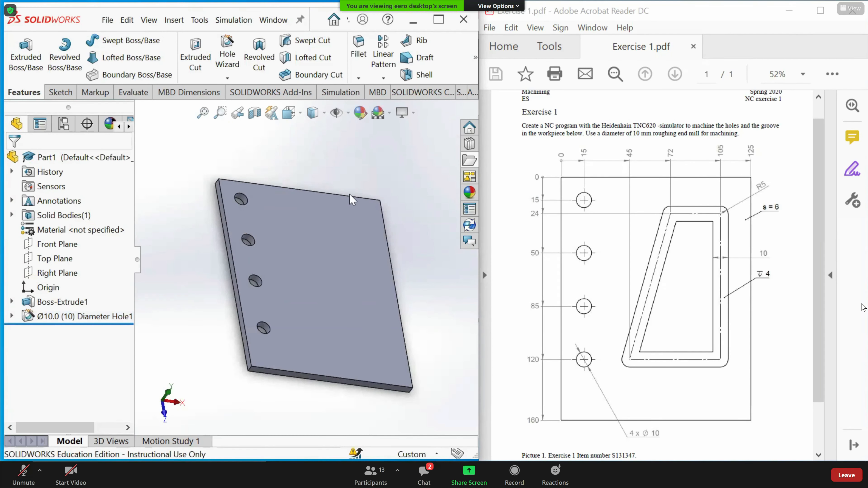
middle_drag(283, 240, 363, 295)
click(335, 291)
click(379, 256)
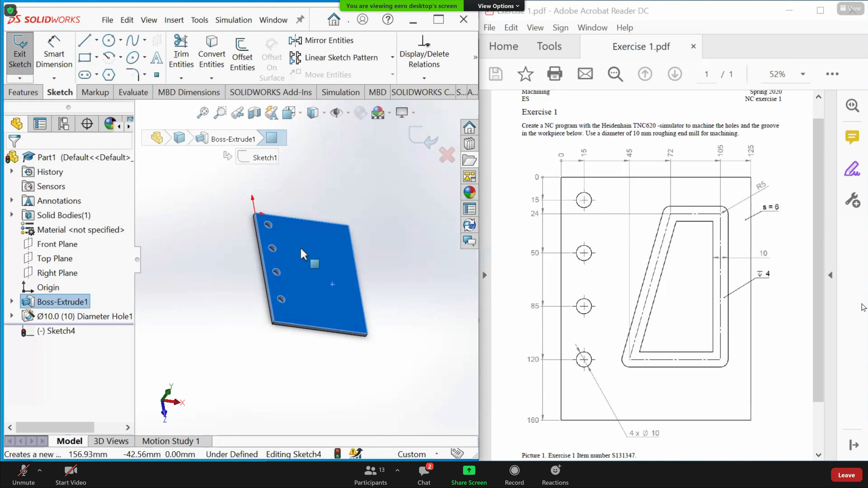
click(85, 57)
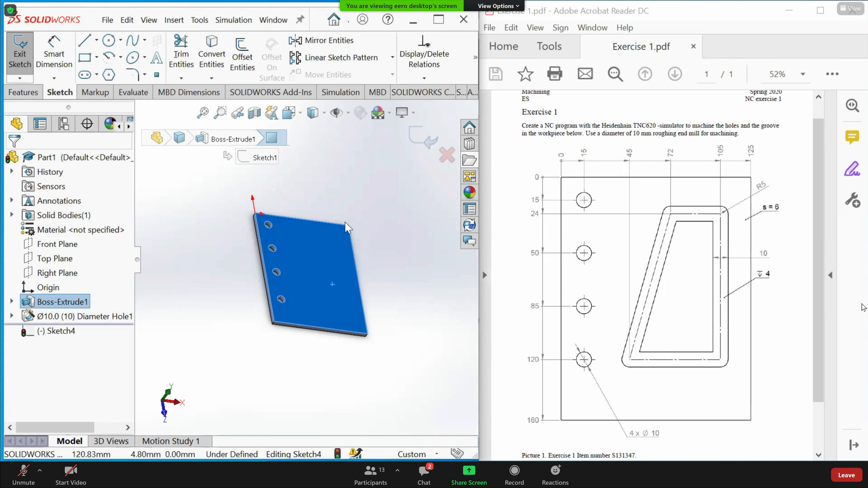
key(space)
click(487, 309)
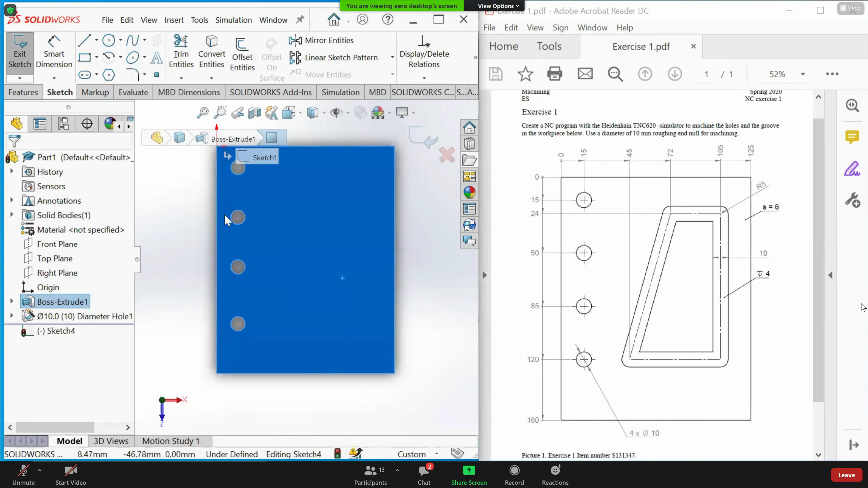
click(178, 210)
scroll(338, 219, up, 2)
scroll(346, 207, down, 1)
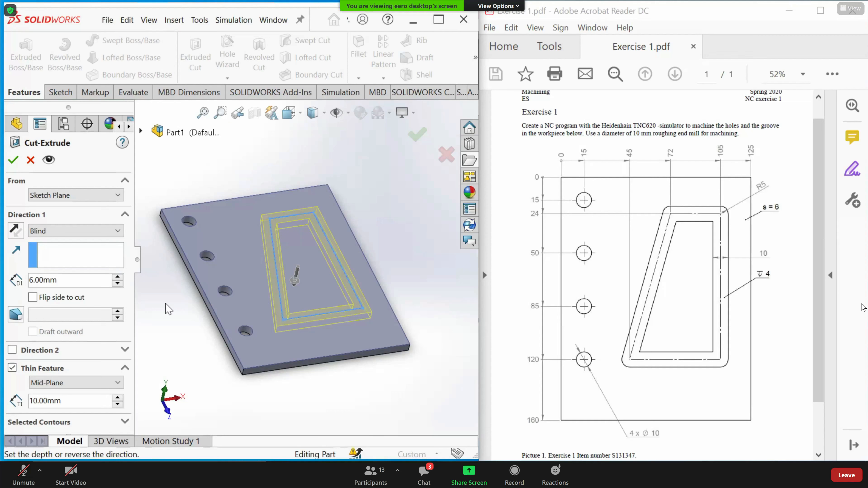
Set the groove's thin-feature cut depth to 4 mm and complete the extruded cut
double_click(68, 280)
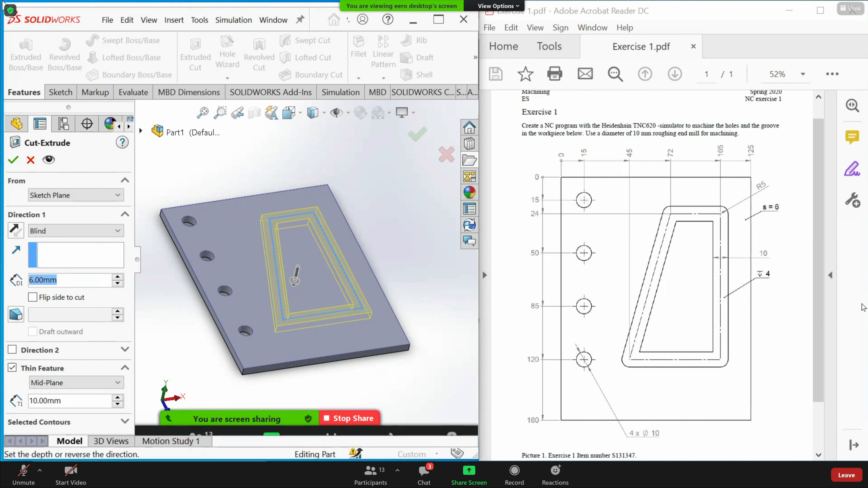
text(4)
key(Return)
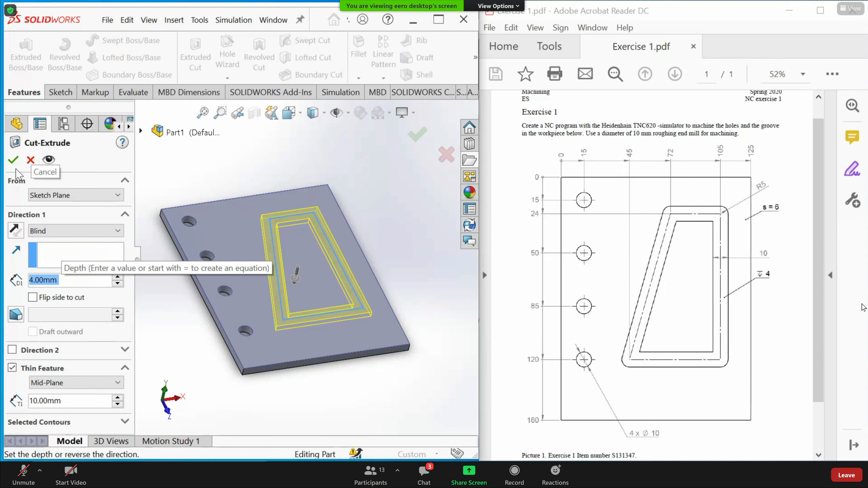
click(13, 159)
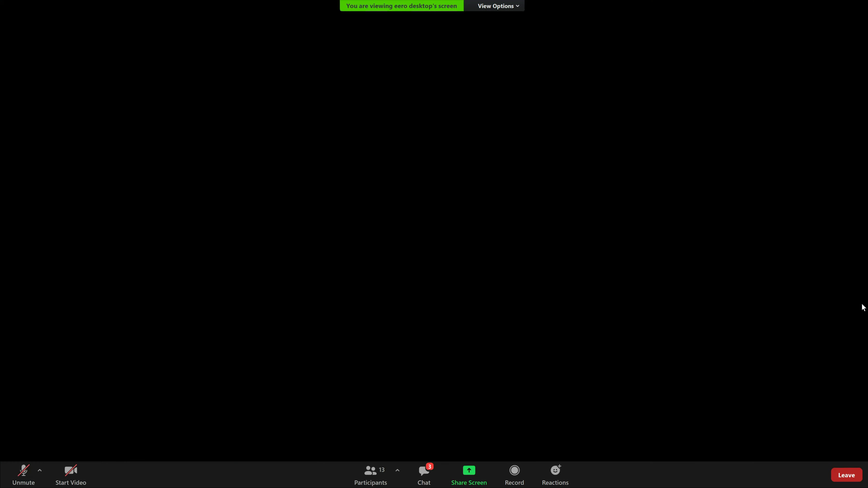
click(306, 266)
click(167, 290)
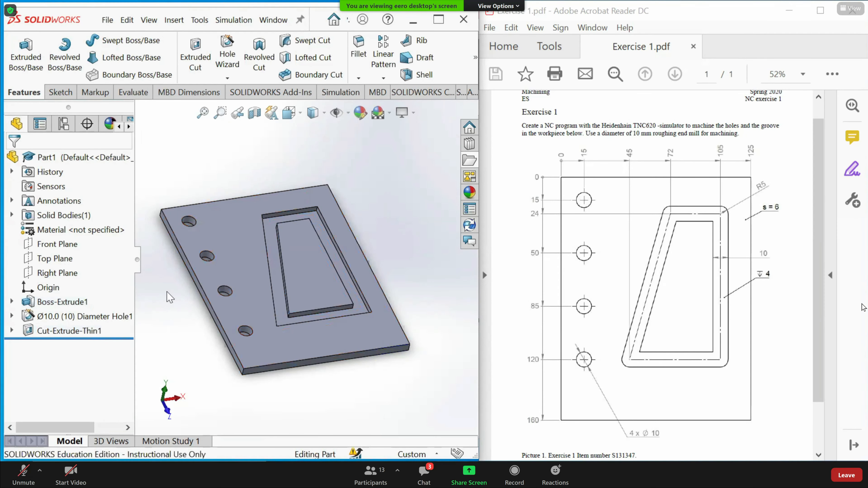
Edit the Ø10.0 hole feature's positions, setting the fourth hole's ordinate dimension to 120 mm, and accept the change
key(z)
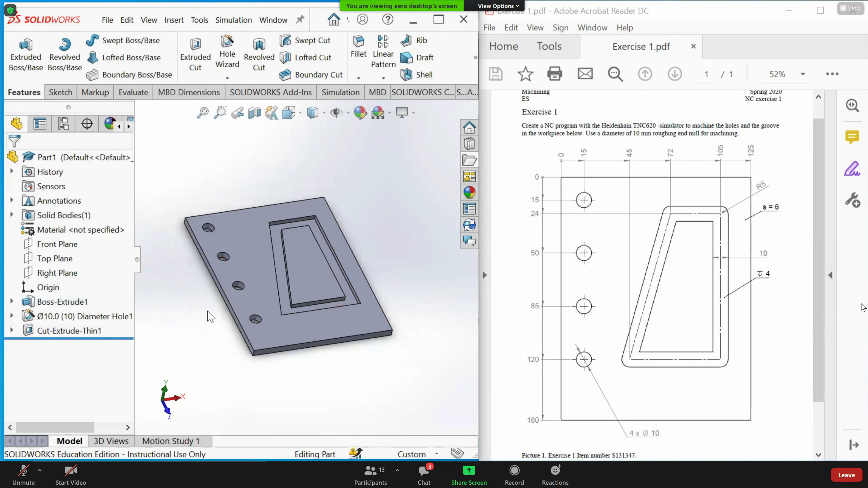
click(85, 310)
click(97, 279)
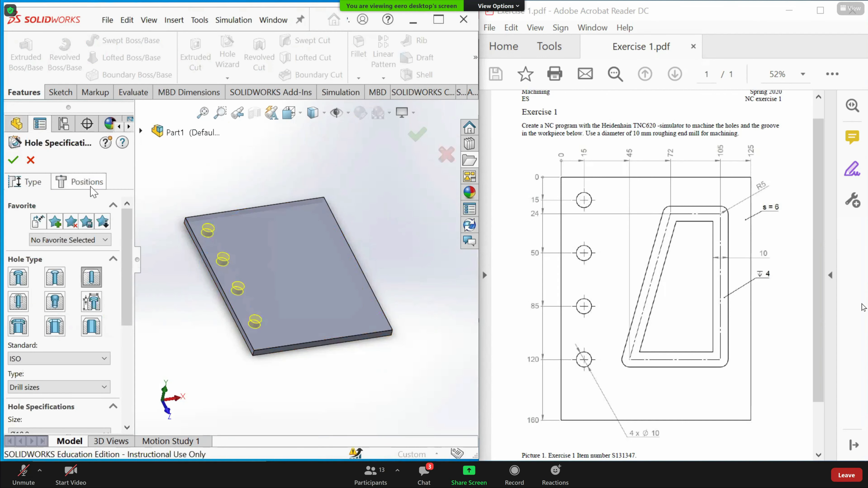
click(91, 186)
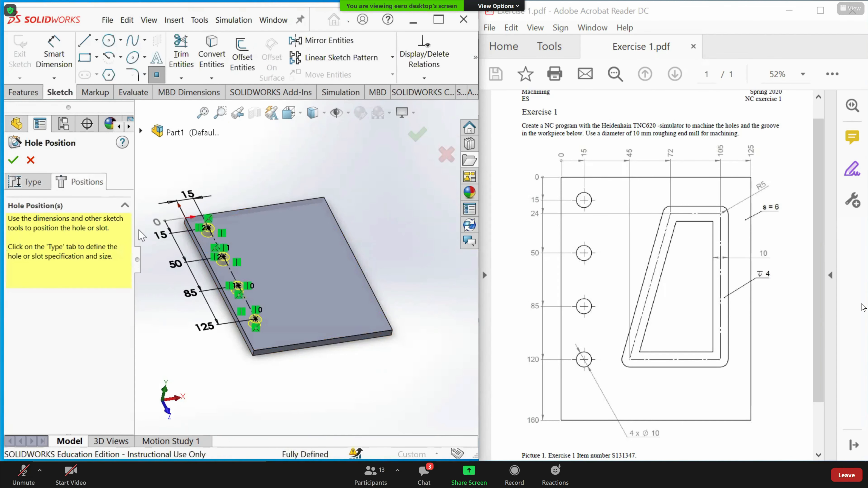
double_click(205, 328)
text(120)
key(Return)
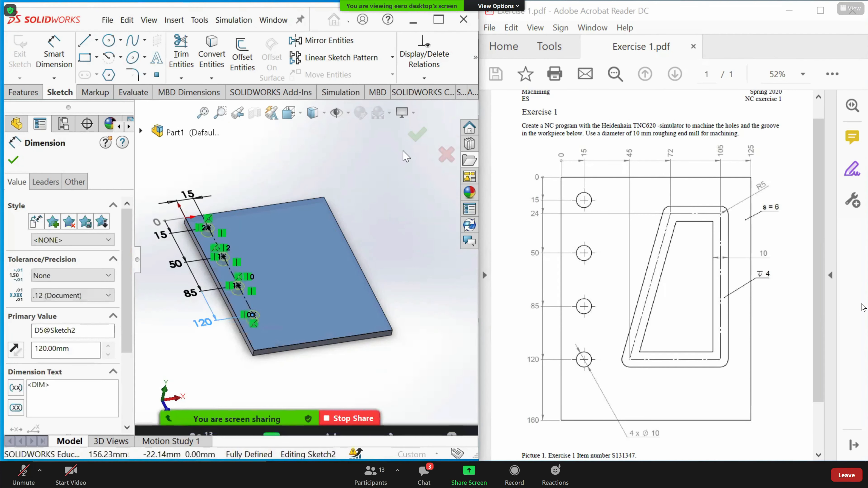
click(415, 140)
click(414, 138)
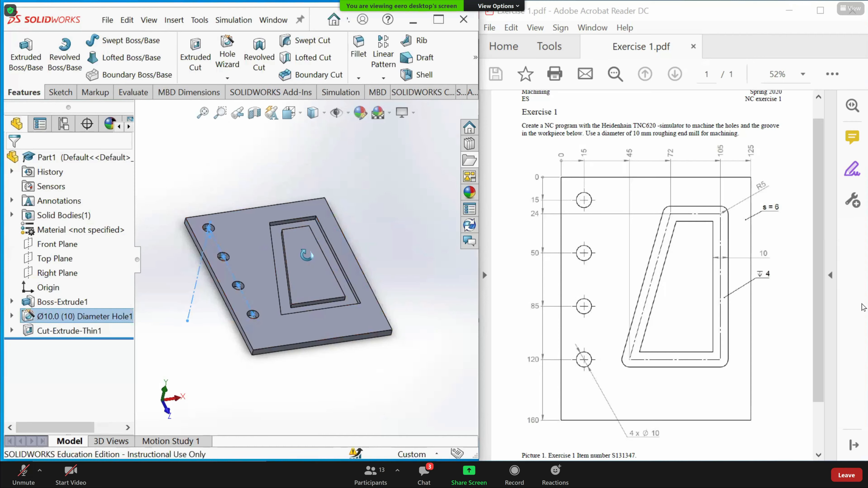
key(ctrl+5)
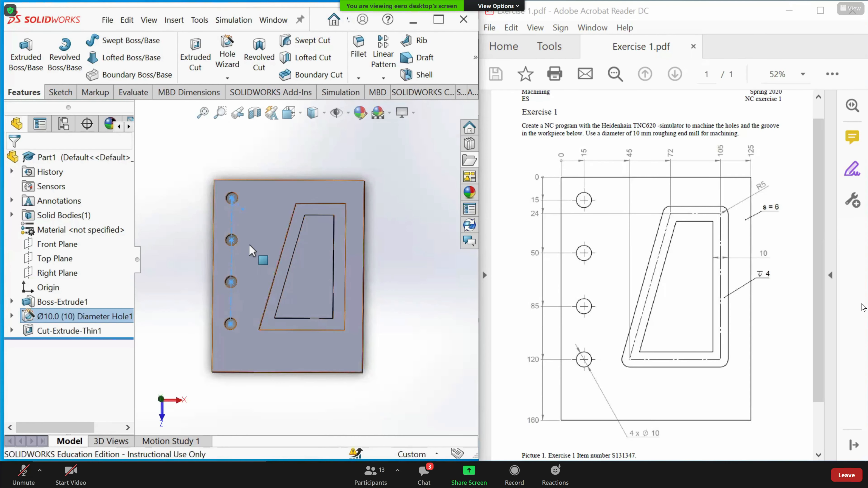
mouse_move(343, 201)
middle_down()
mouse_move(331, 182)
mouse_move(345, 218)
middle_up()
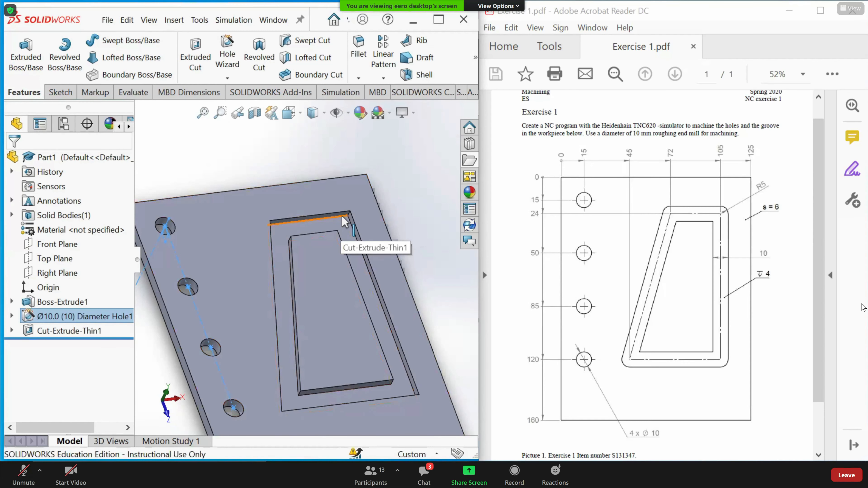
Fillet the groove's four outer vertical corner edges with a 5 mm radius, using the full preview
click(317, 197)
key(ctrl+8)
click(60, 93)
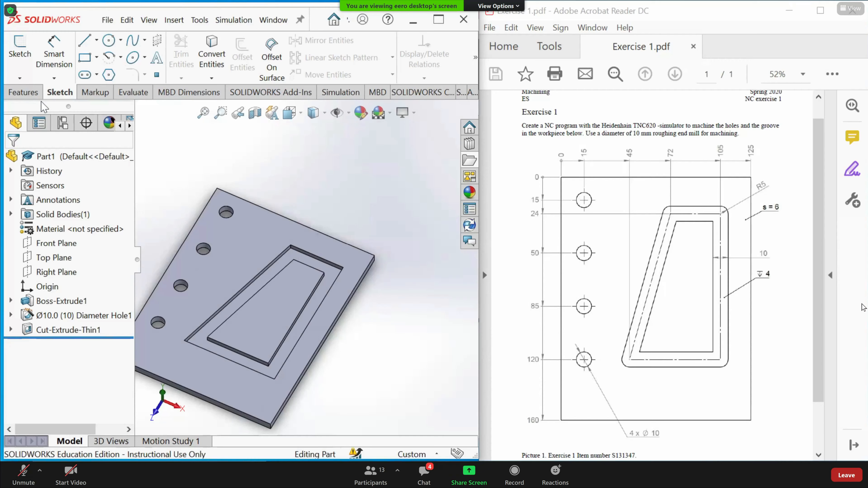
click(23, 92)
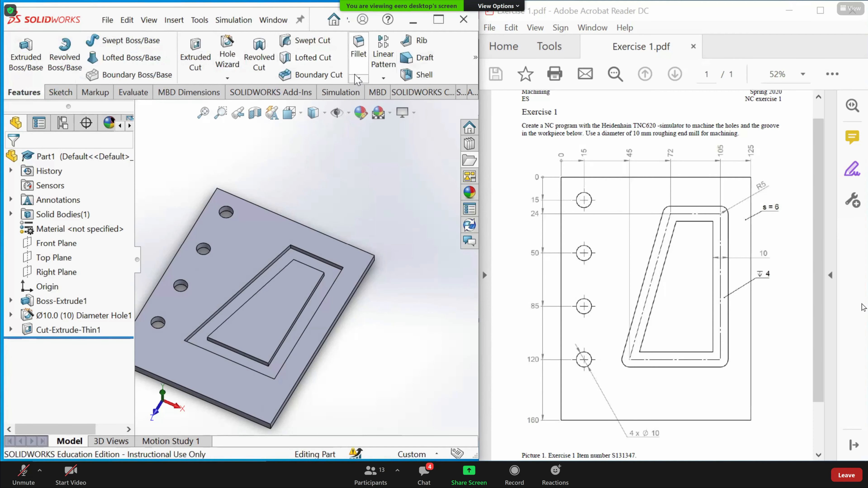
click(357, 77)
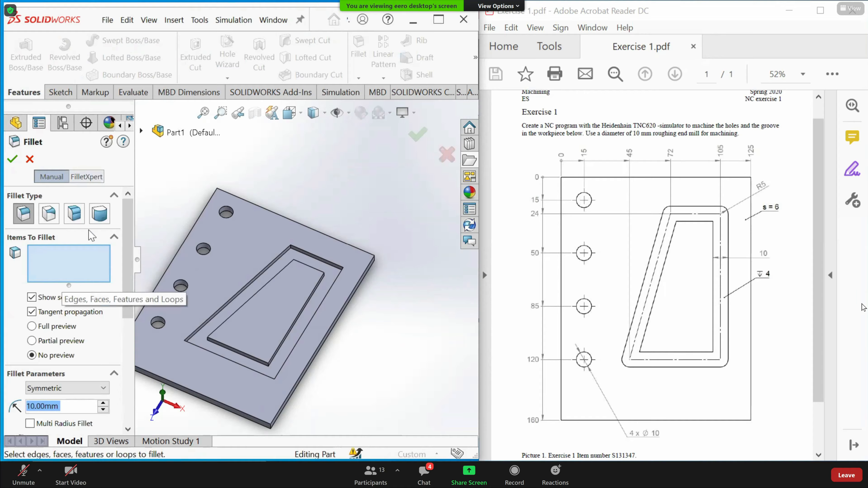
text(5)
scroll(296, 266, down, 4)
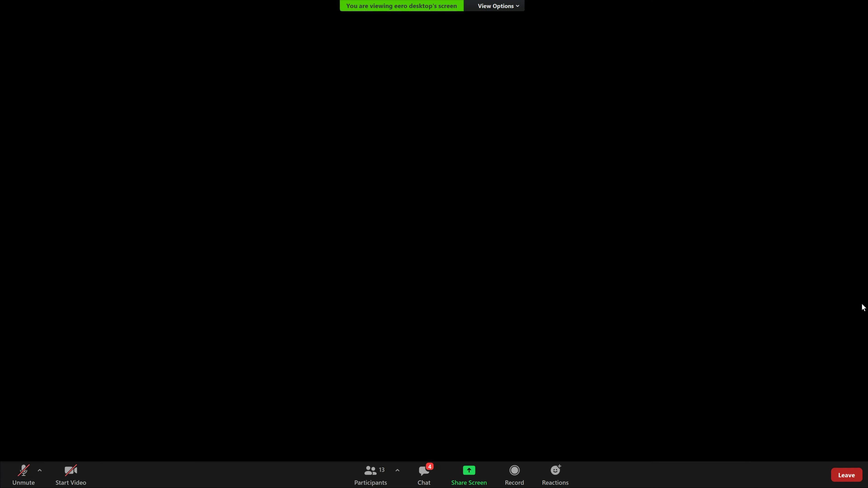
click(272, 256)
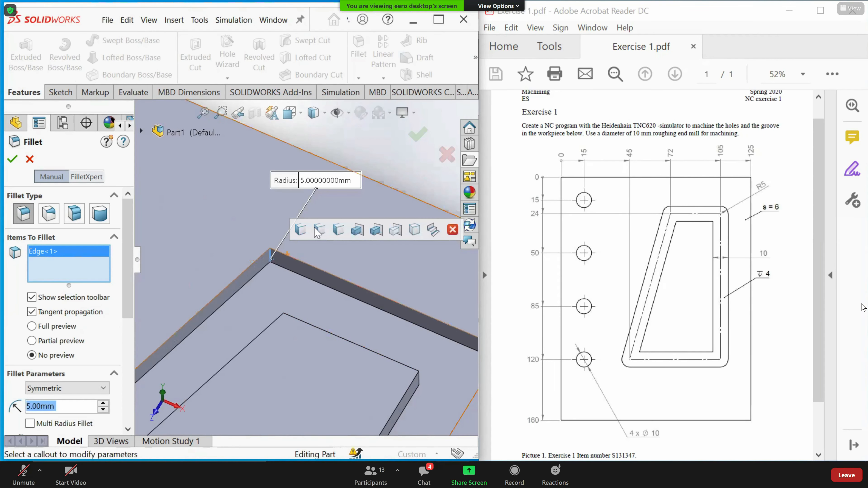
click(302, 230)
scroll(338, 248, up, 5)
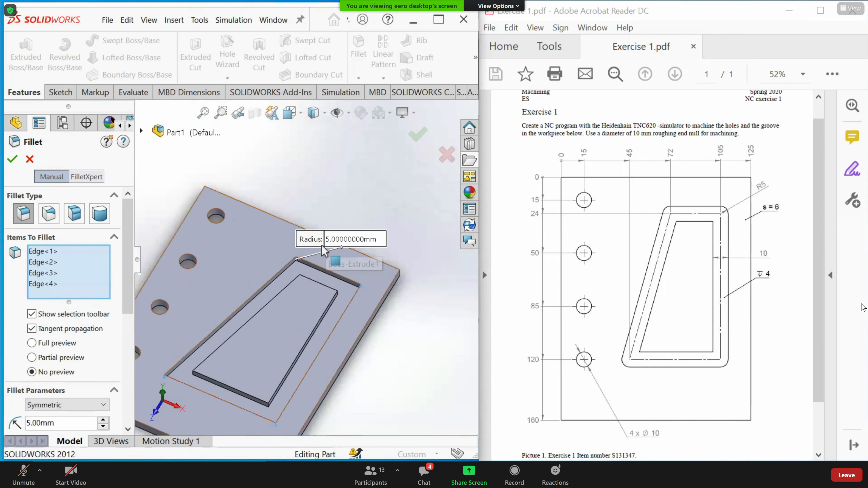
click(58, 343)
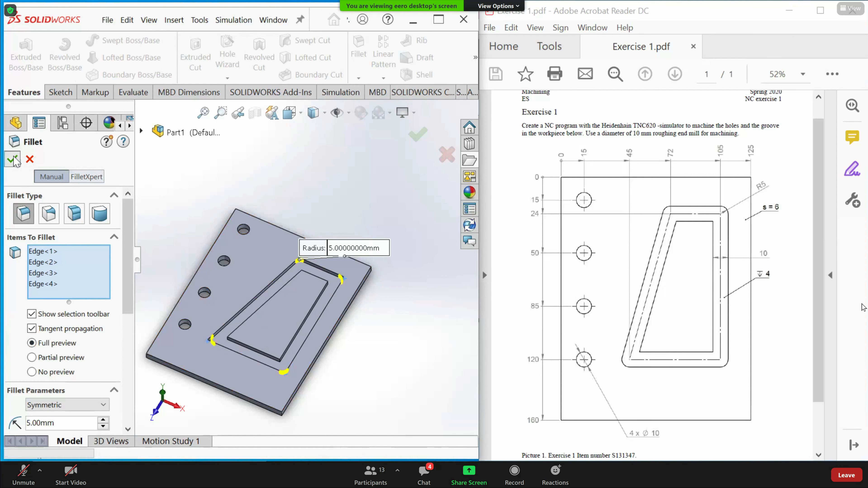
click(13, 160)
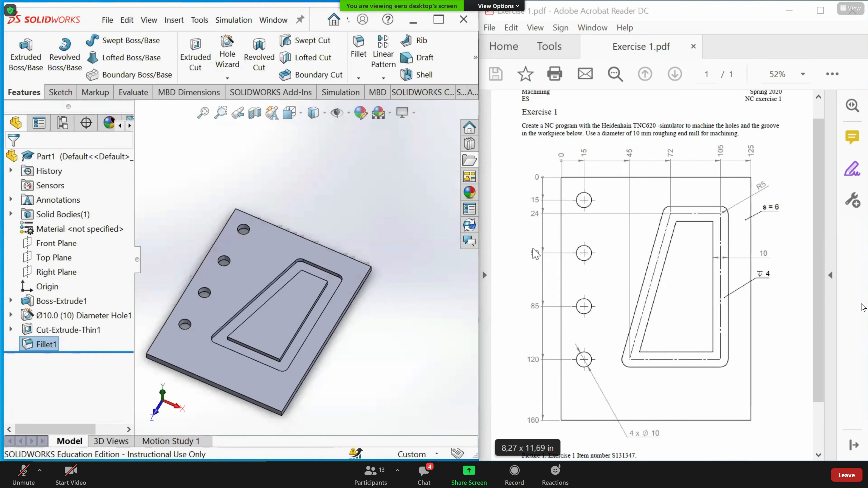
Start saving the part under a new name and enlarge the Save As dialog
middle_drag(331, 183, 324, 283)
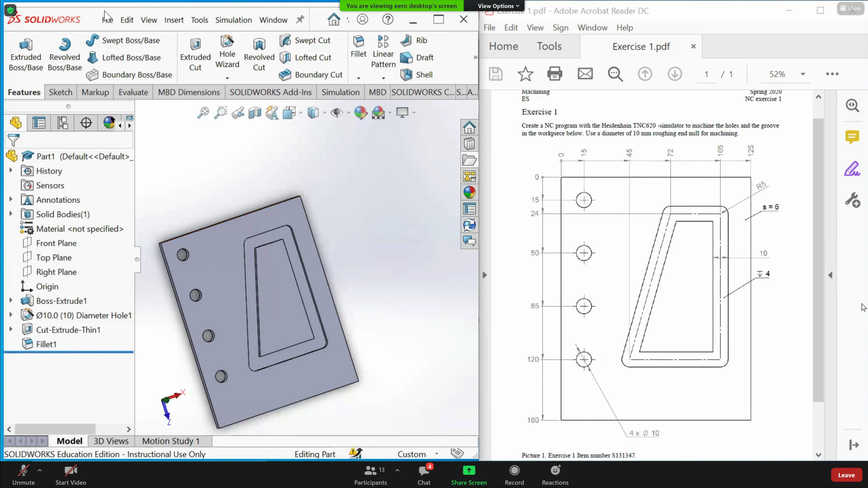
click(108, 19)
click(165, 171)
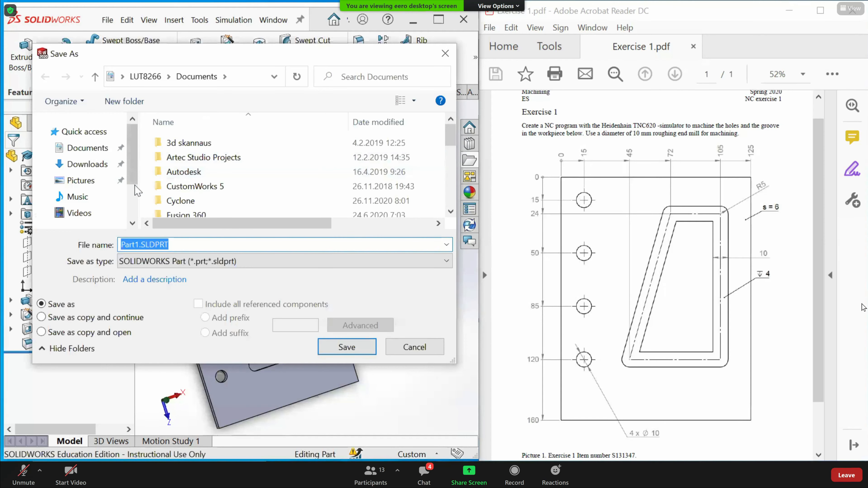
scroll(110, 193, down, 2)
scroll(106, 193, up, 2)
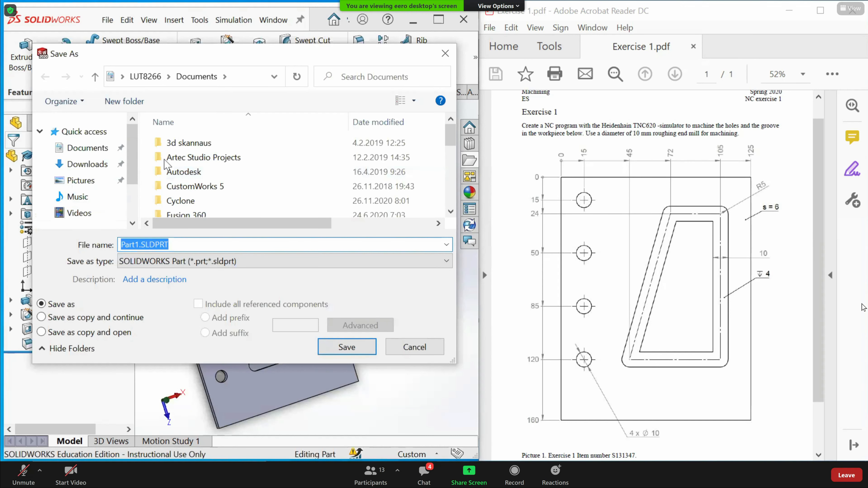
drag(459, 364, 741, 414)
scroll(59, 269, down, 1)
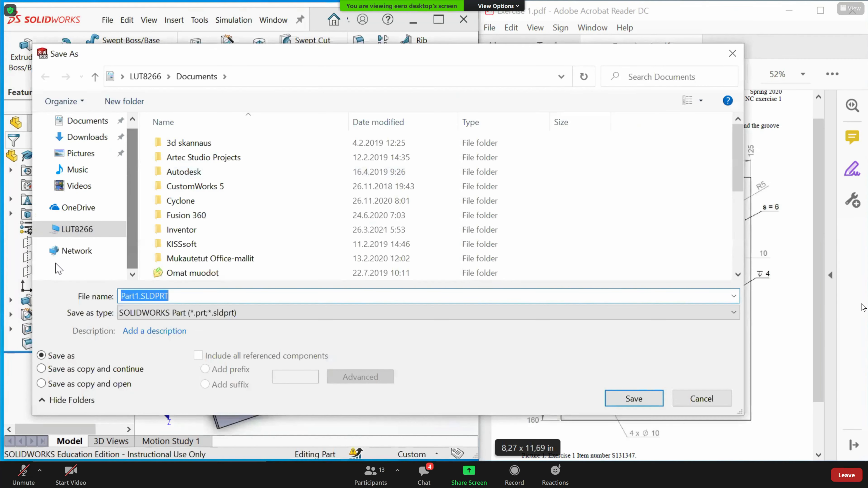
Browse to the LAB Home Drive (Z:) as the location for saving the part
click(39, 252)
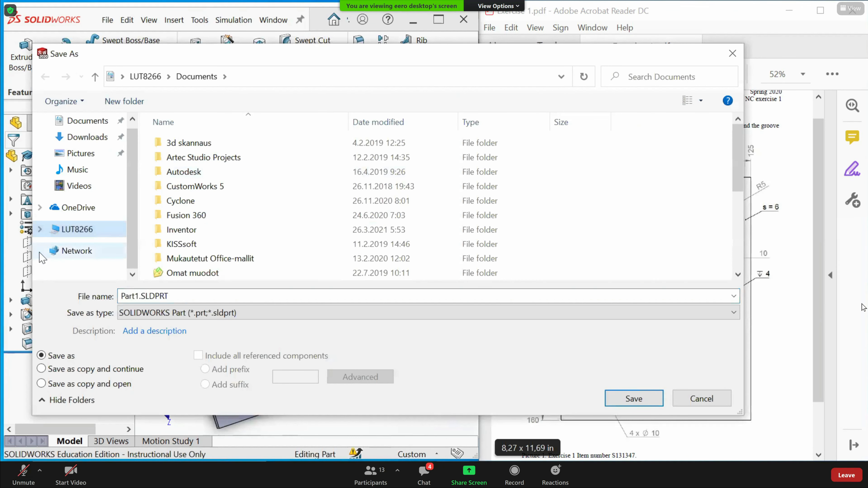
click(89, 252)
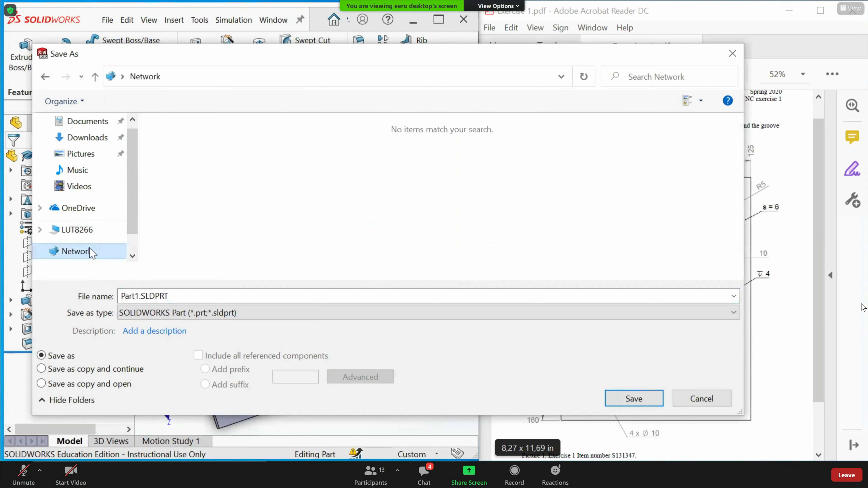
scroll(102, 236, up, 1)
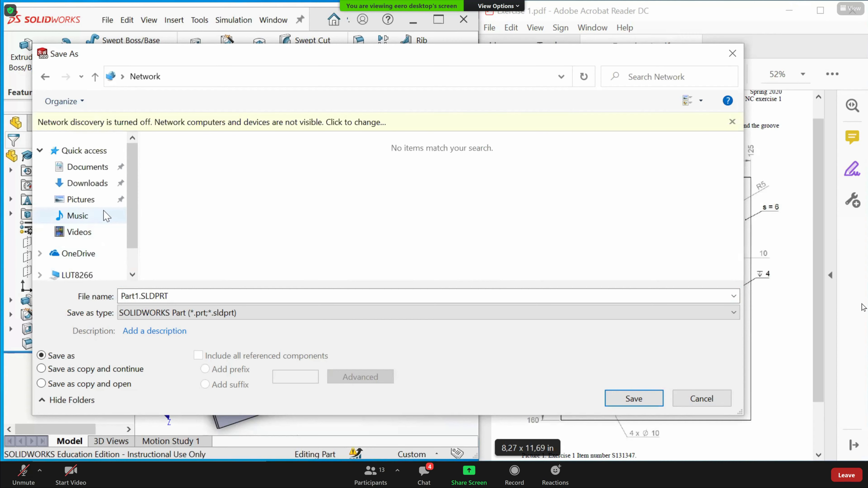
scroll(103, 213, down, 2)
click(40, 234)
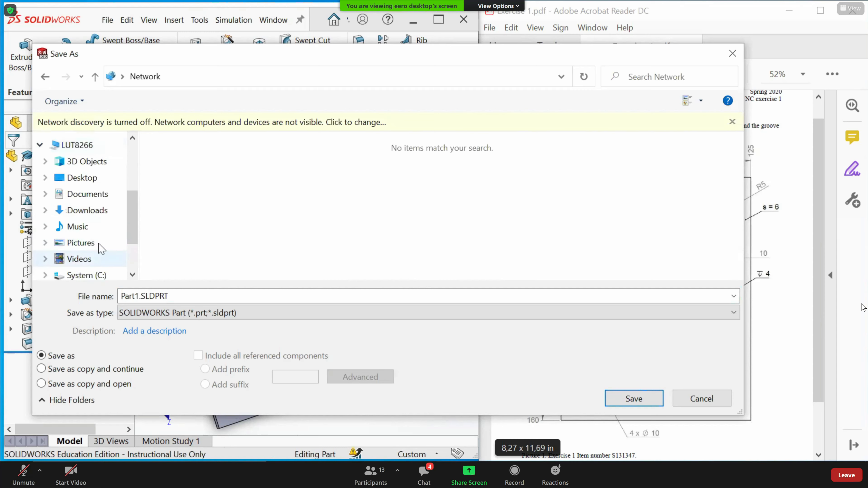
scroll(101, 246, down, 2)
click(98, 235)
Name the part file "cam part" and save it as a SOLIDWORKS part
click(177, 295)
click(634, 399)
click(465, 241)
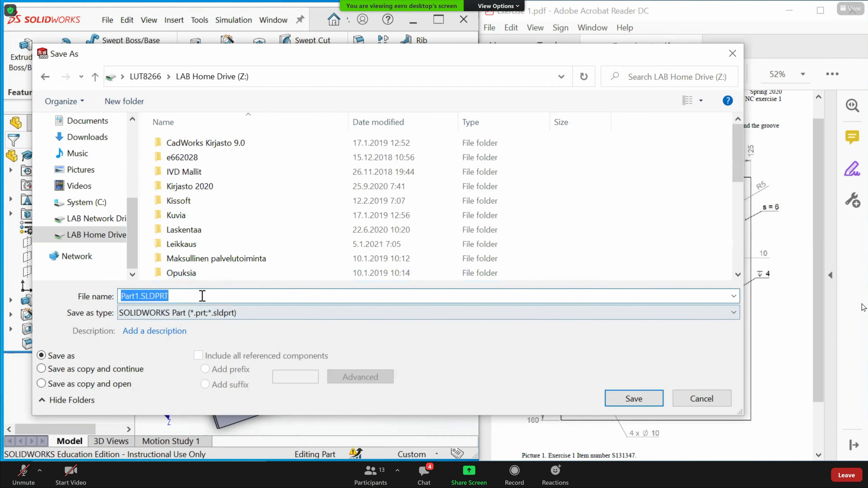
text(cam)
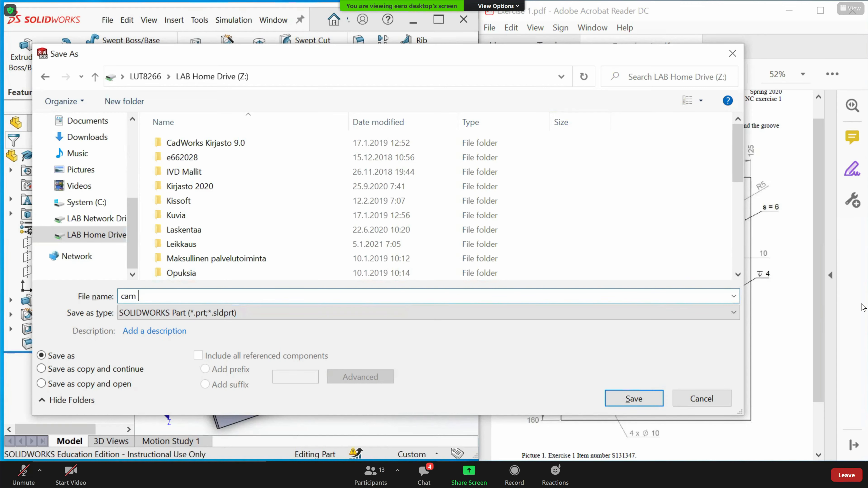
key(Return)
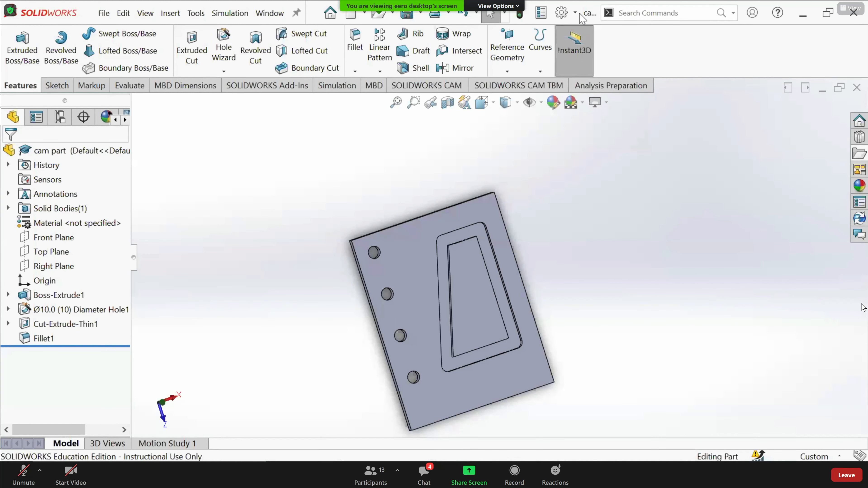
Review the active and start-up settings in the Add-Ins list, including those for SOLIDWORKS CAM 2020
click(575, 13)
click(618, 65)
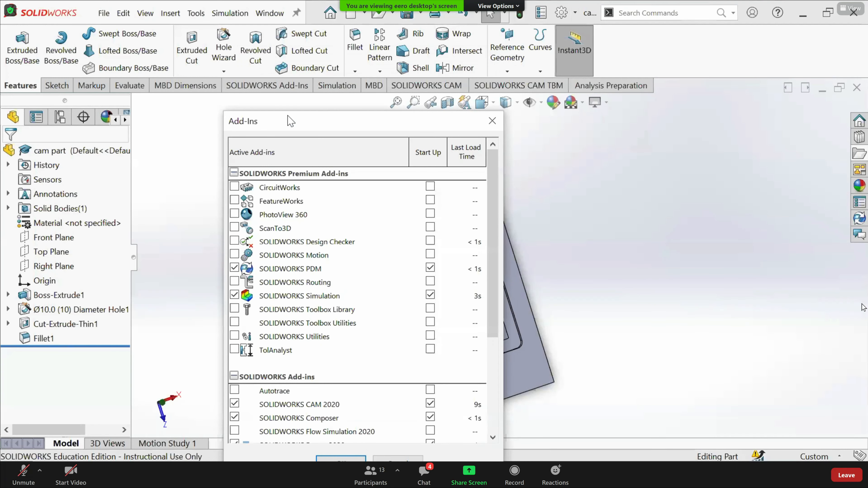
drag(291, 121, 280, 54)
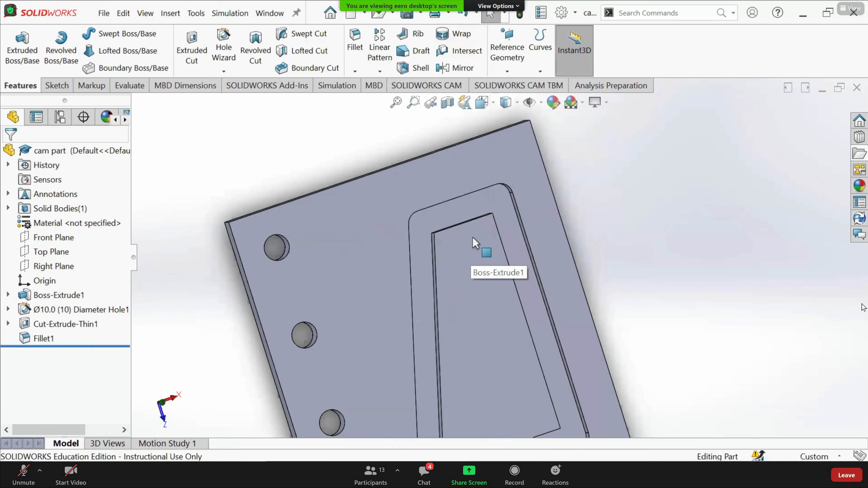
click(485, 240)
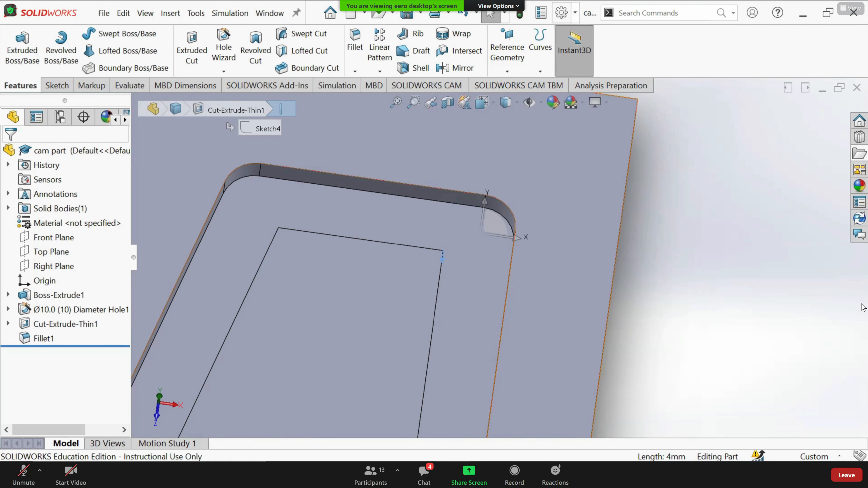
click(575, 12)
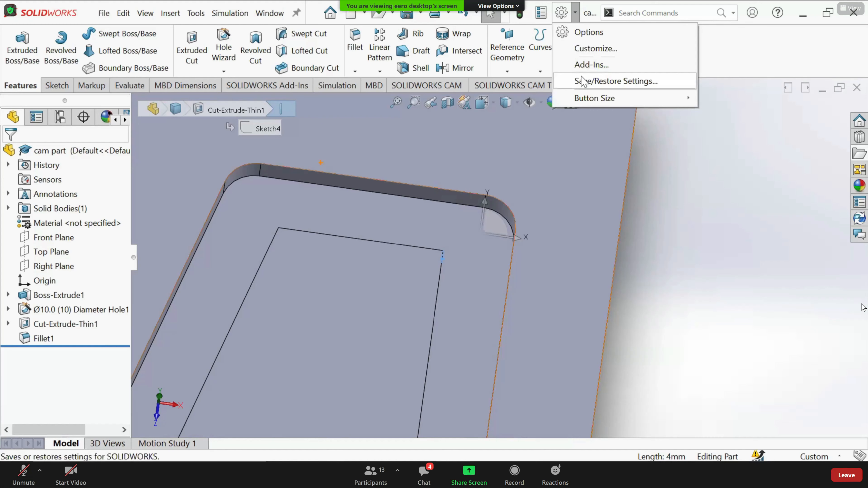
click(591, 64)
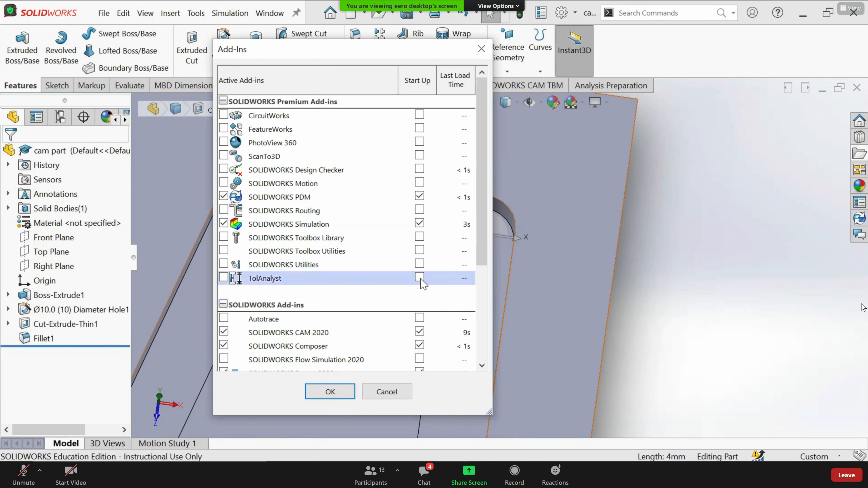
scroll(423, 278, down, 3)
scroll(376, 324, up, 3)
click(330, 391)
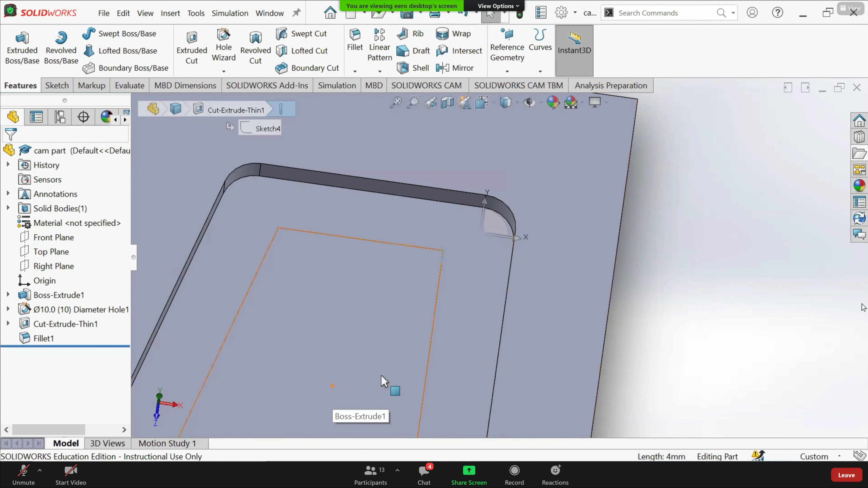
Bring up the SOLIDWORKS CAM commands, show the whole plate, and widen the feature tree to reveal the CAM trees
scroll(379, 156, up, 4)
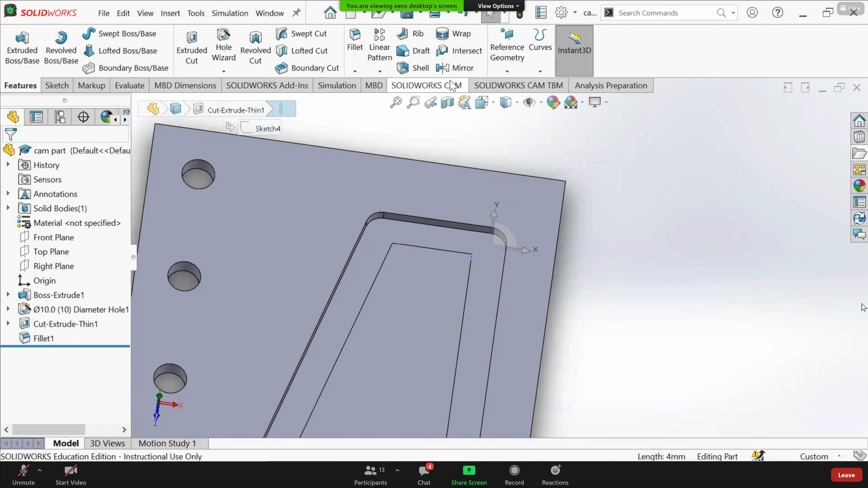
click(397, 89)
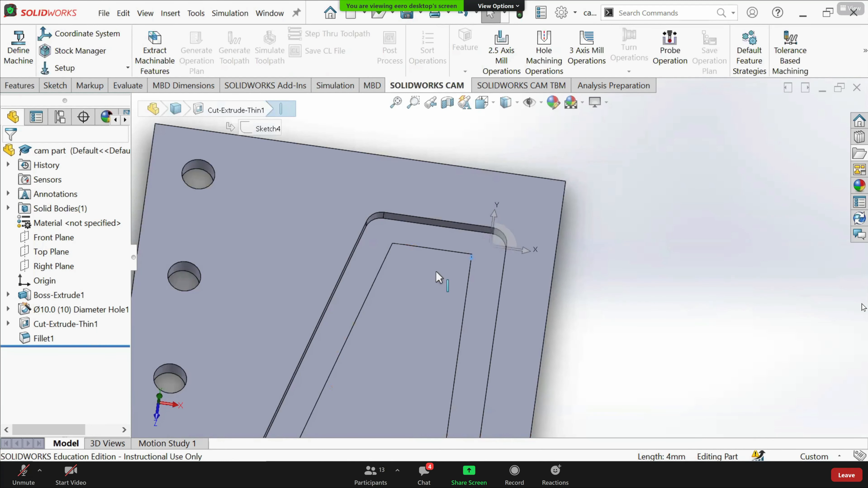
scroll(438, 274, up, 5)
middle_drag(455, 307, 486, 312)
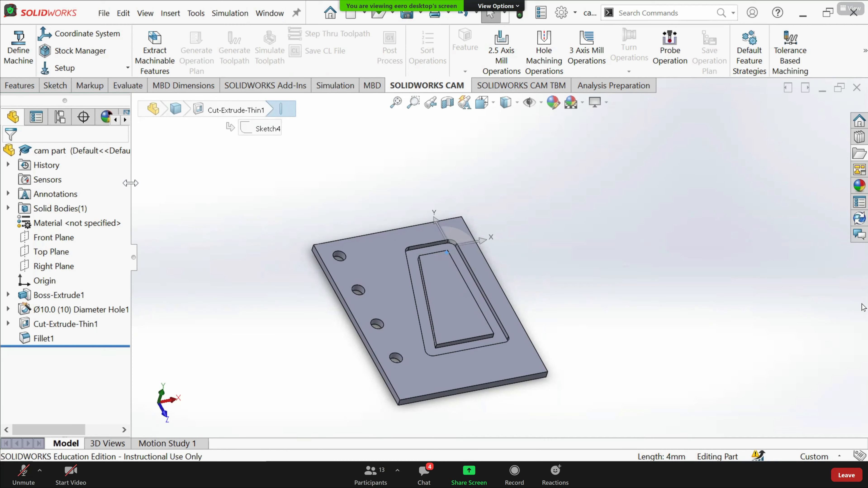
drag(130, 183, 229, 190)
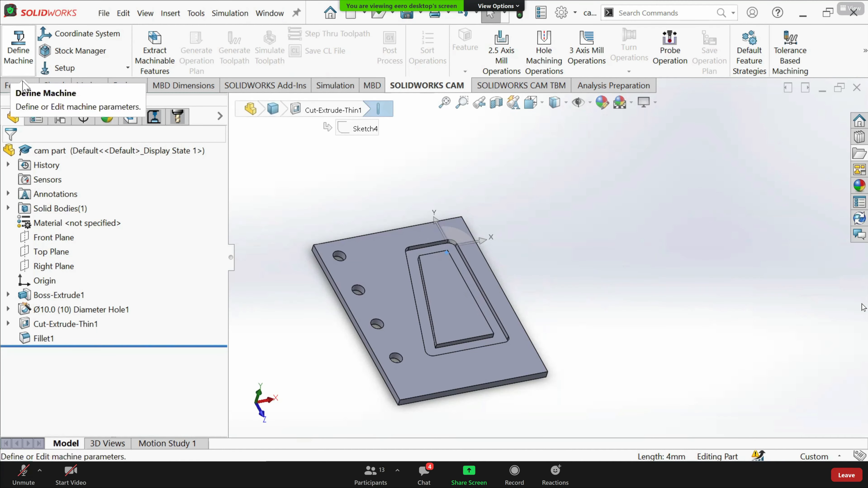
Open the machine definition and examine its available mills, tool crib, post processor and posting settings
click(19, 40)
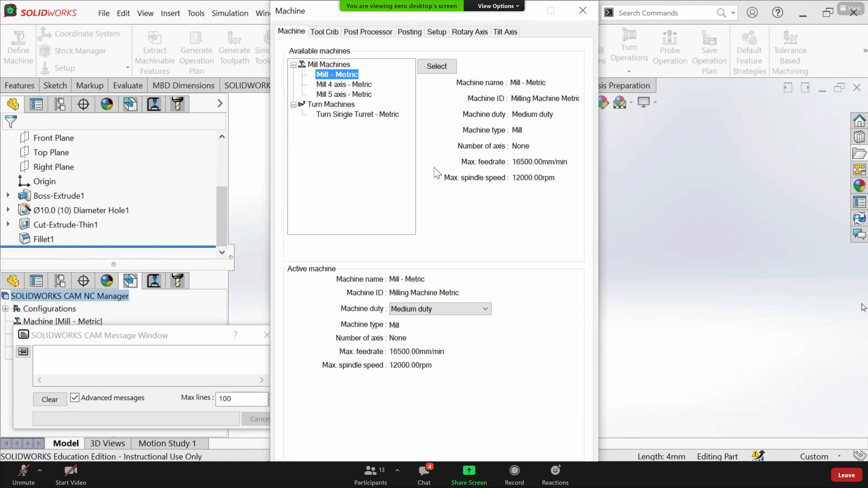
click(332, 34)
click(368, 32)
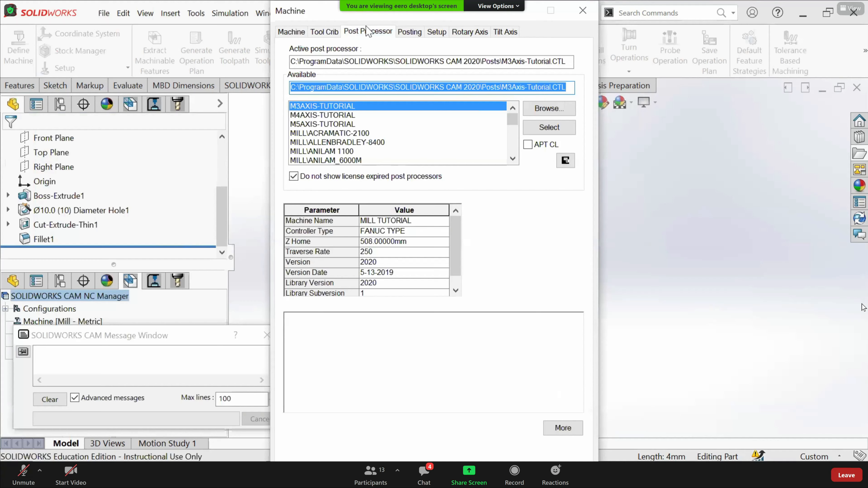
click(437, 31)
click(410, 31)
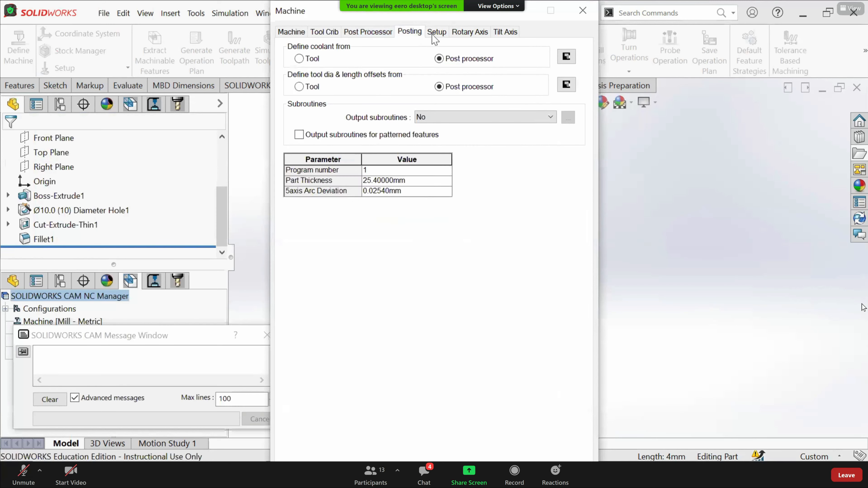
click(294, 33)
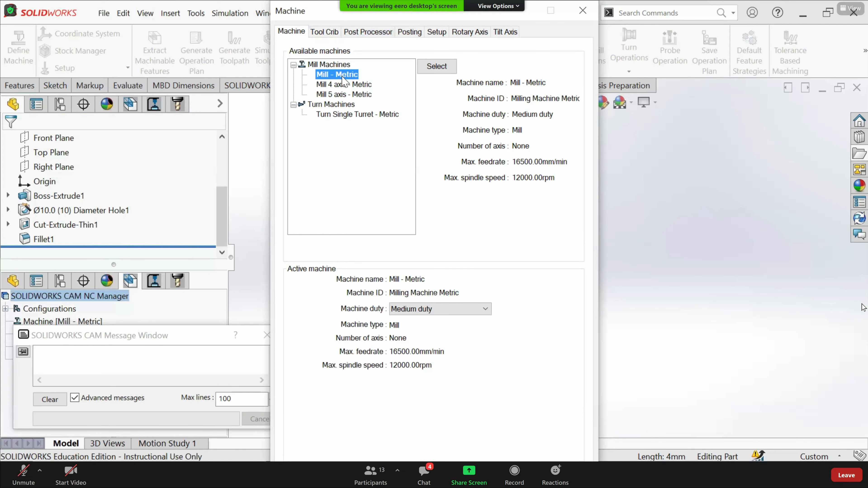
click(325, 32)
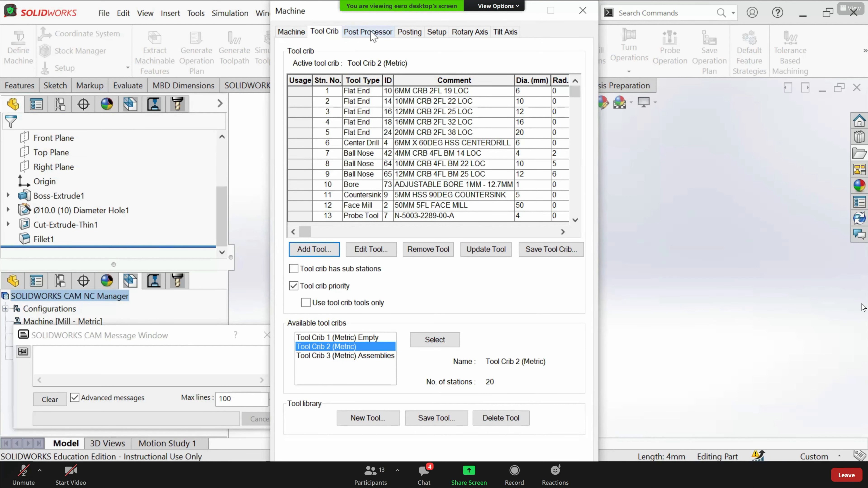
click(371, 33)
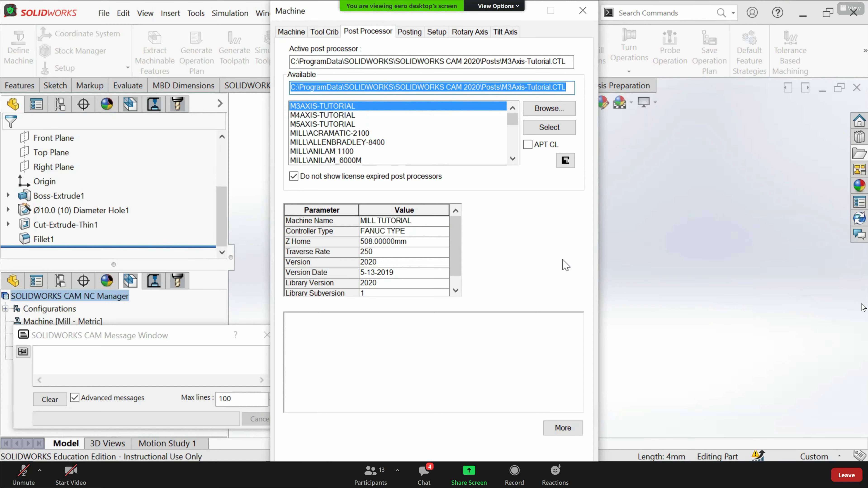
Make the Heidenhain MILL\HH_ITNC_530 post processor the active one for the mill
click(513, 158)
click(512, 158)
click(513, 158)
click(513, 158)
click(513, 158)
click(513, 158)
click(513, 158)
click(513, 158)
click(513, 158)
click(513, 158)
click(512, 158)
click(513, 158)
click(513, 158)
click(513, 158)
click(512, 158)
click(513, 158)
click(512, 158)
click(513, 158)
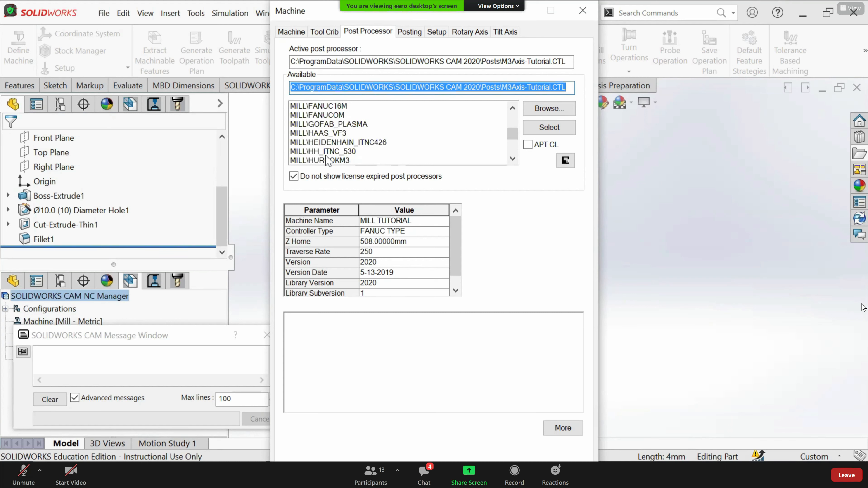
click(325, 155)
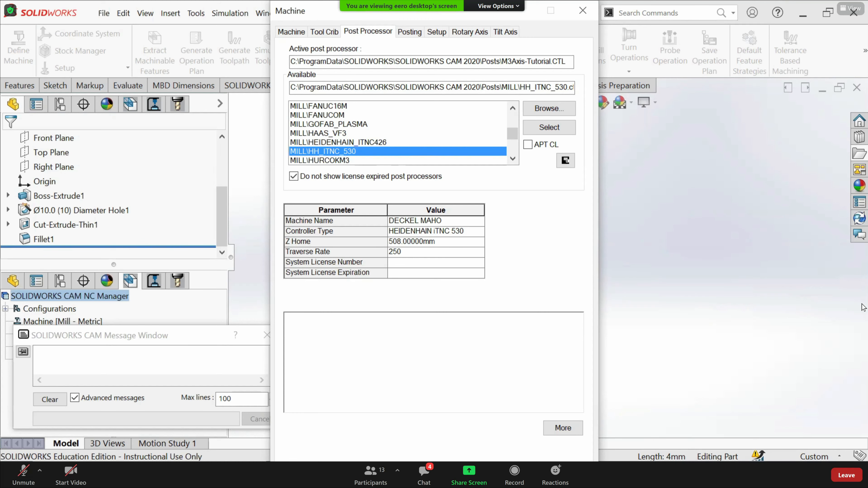
click(544, 127)
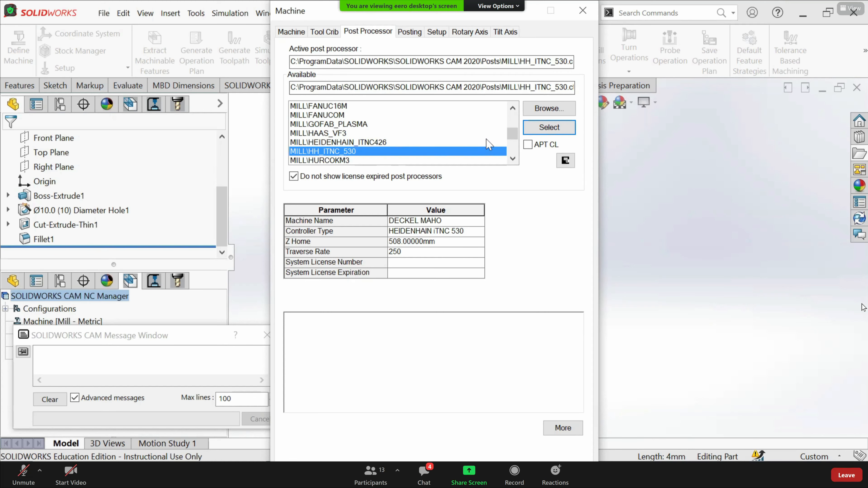
scroll(520, 145, down, 1)
scroll(519, 150, down, 8)
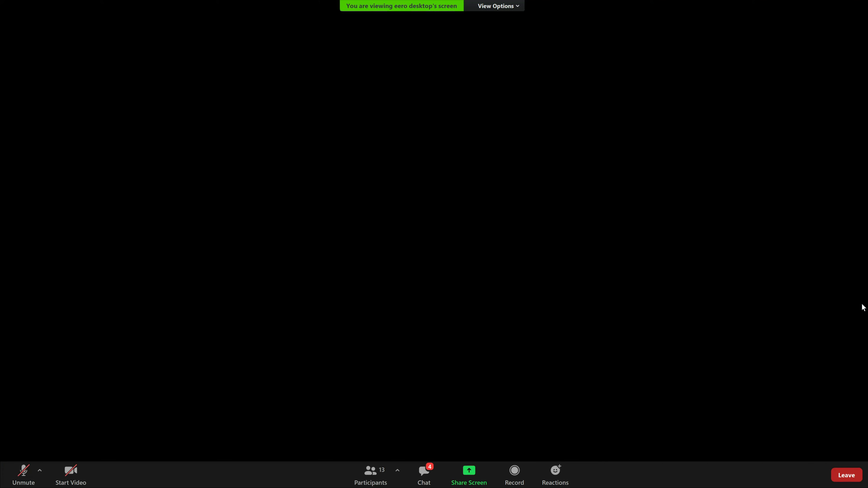
scroll(520, 143, up, 10)
scroll(520, 145, down, 4)
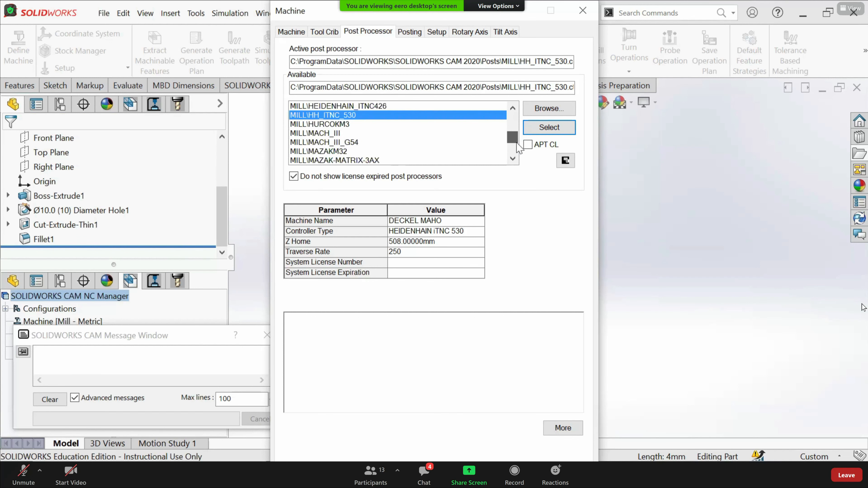
scroll(519, 149, up, 2)
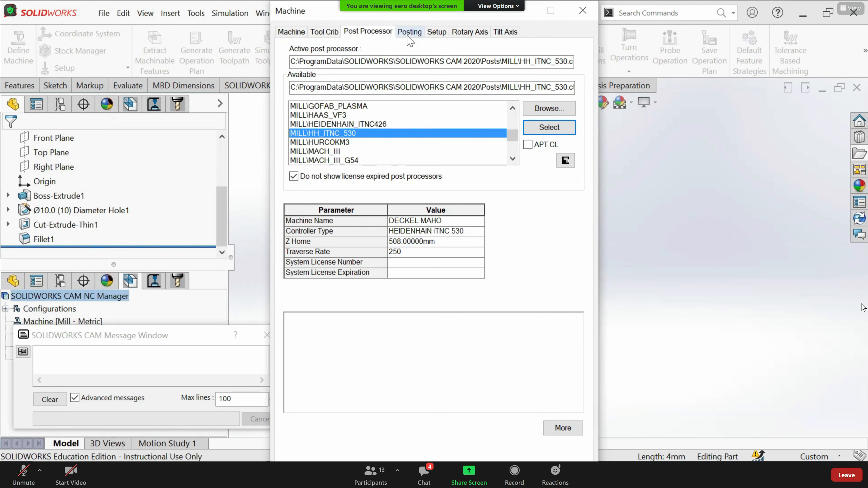
Review the machine's posting, setup and tilt axis settings, and close the machine definition
click(409, 39)
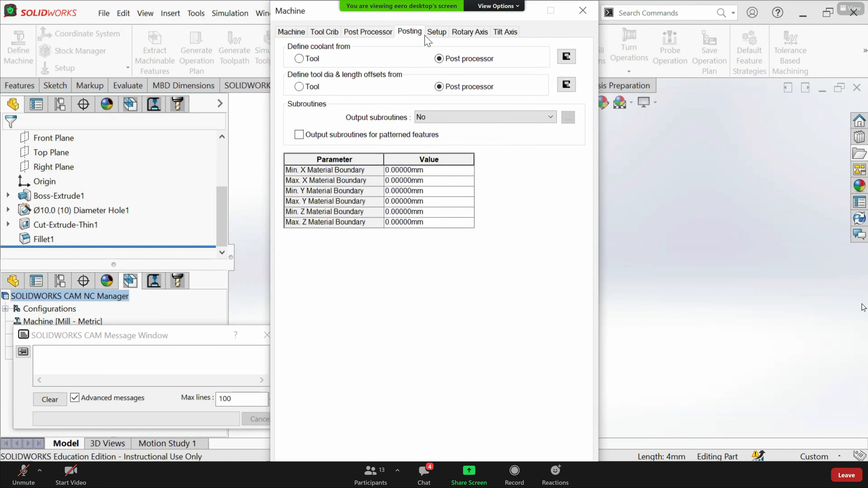
click(441, 34)
click(504, 32)
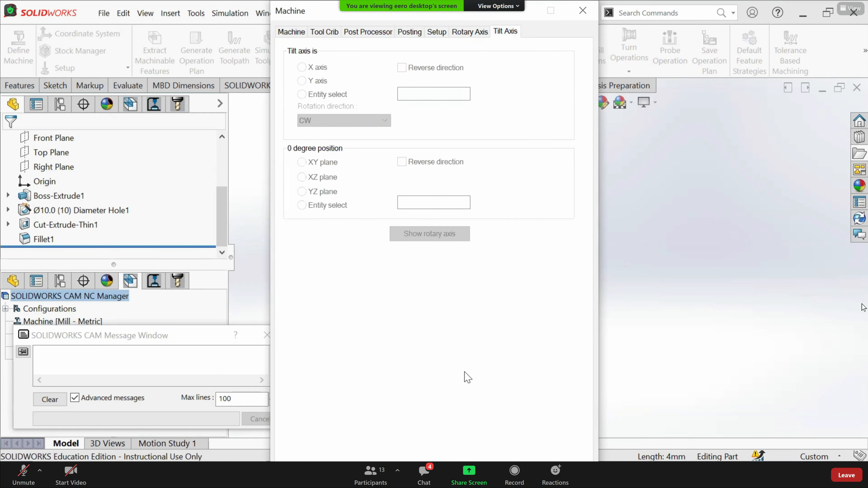
click(488, 472)
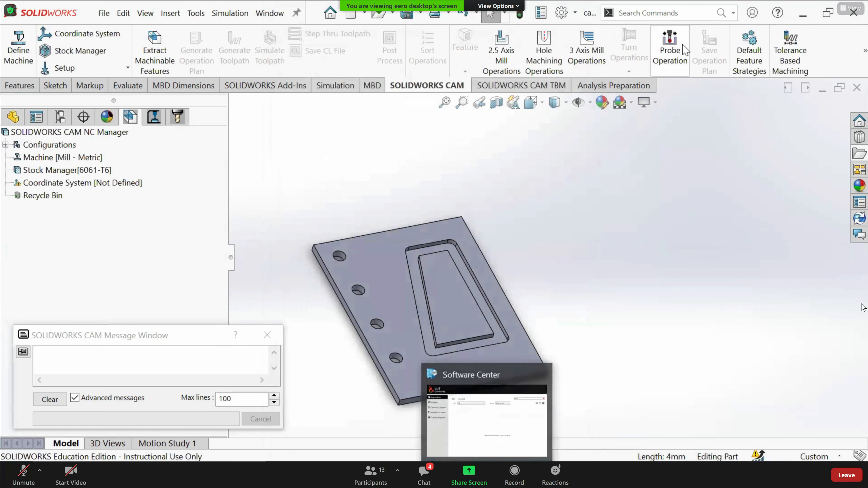
Open the Add-Ins list to check the SOLIDWORKS CAM 2020 entry, and close it
click(575, 13)
click(588, 63)
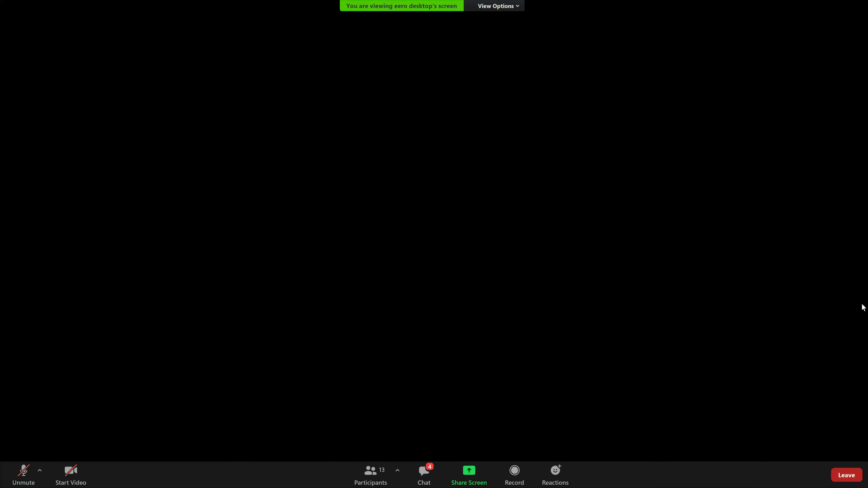
click(482, 50)
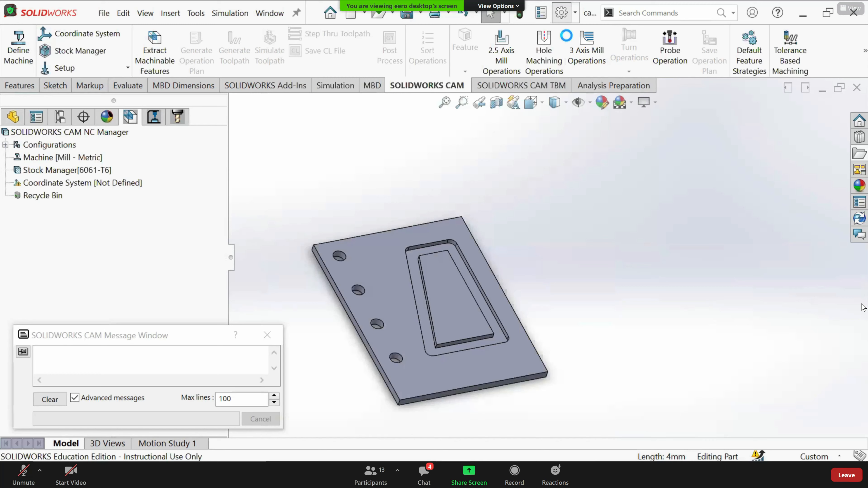
click(568, 12)
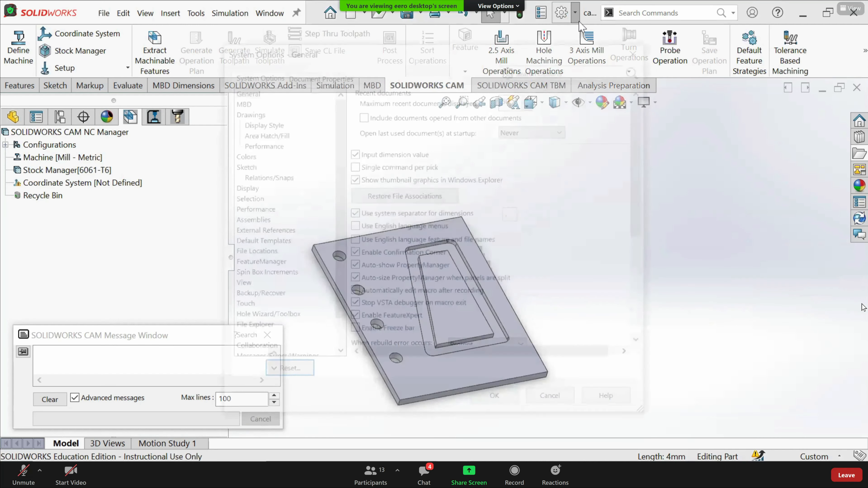
click(564, 408)
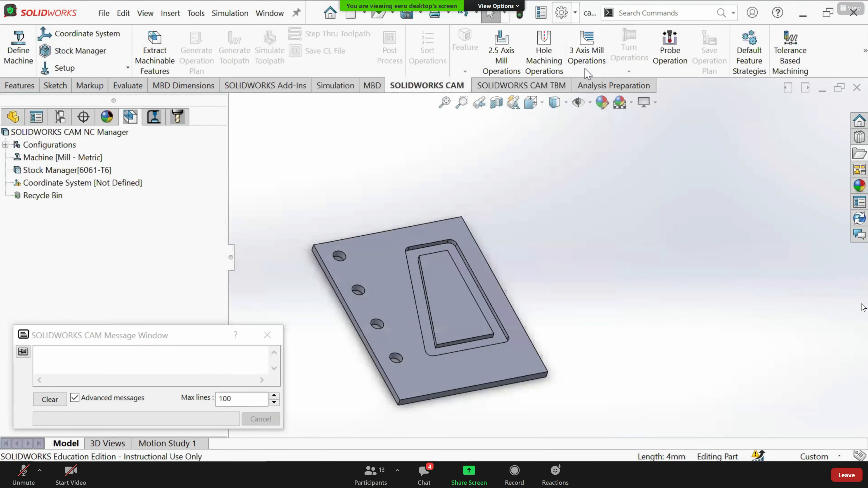
click(584, 68)
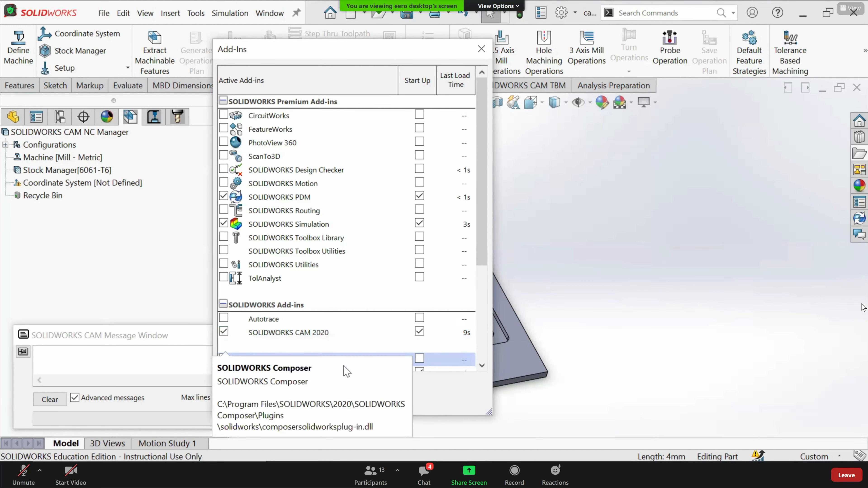
click(327, 385)
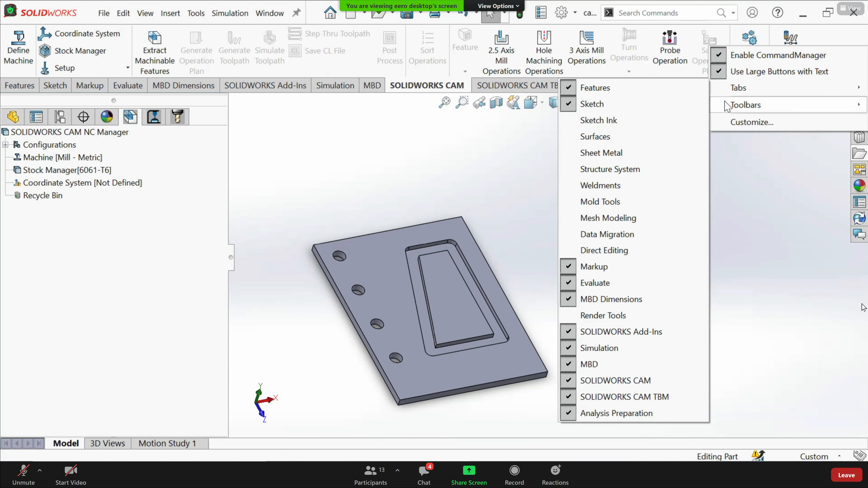
Display the SOLIDWORKS CAM toolbar and check which SOLIDWORKS CAM command sets are enabled
mouse_move(728, 106)
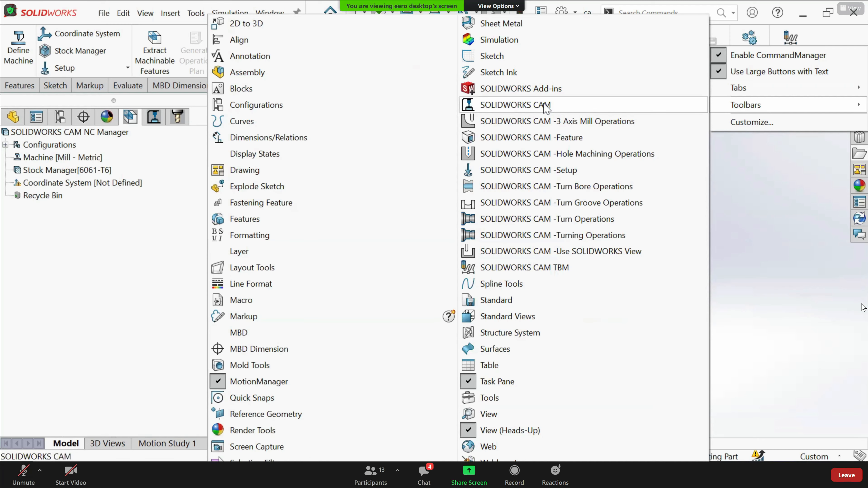
click(547, 109)
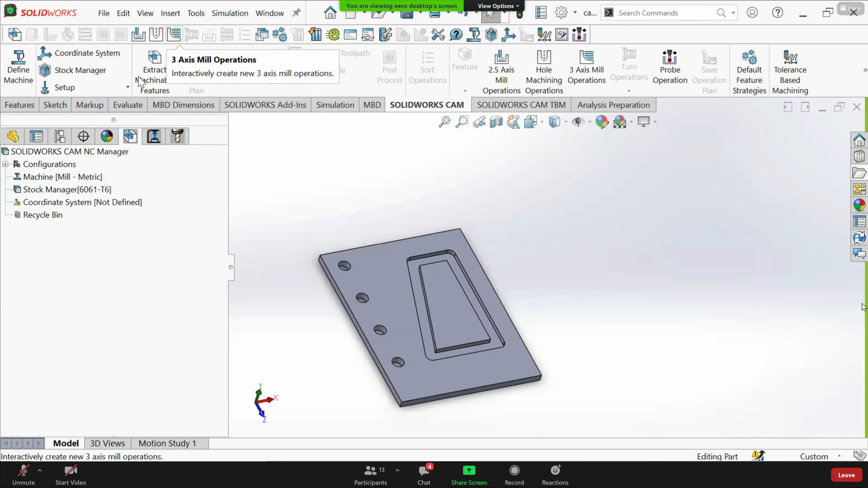
right_click(835, 99)
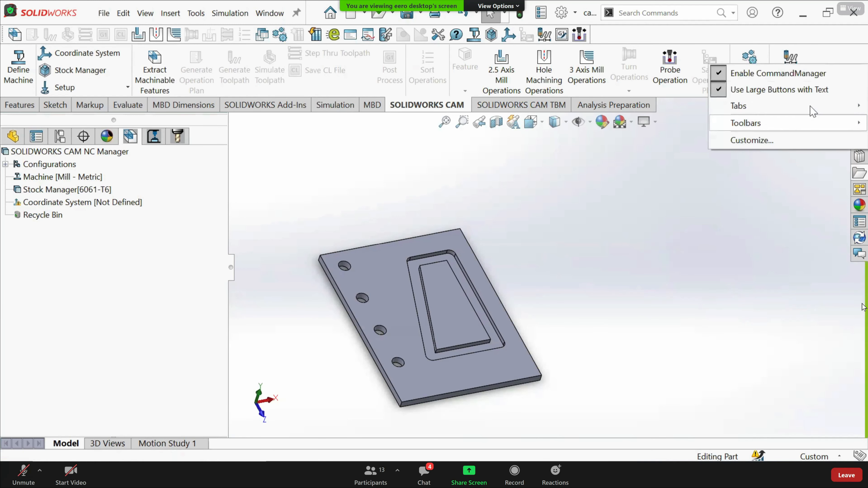
mouse_move(752, 105)
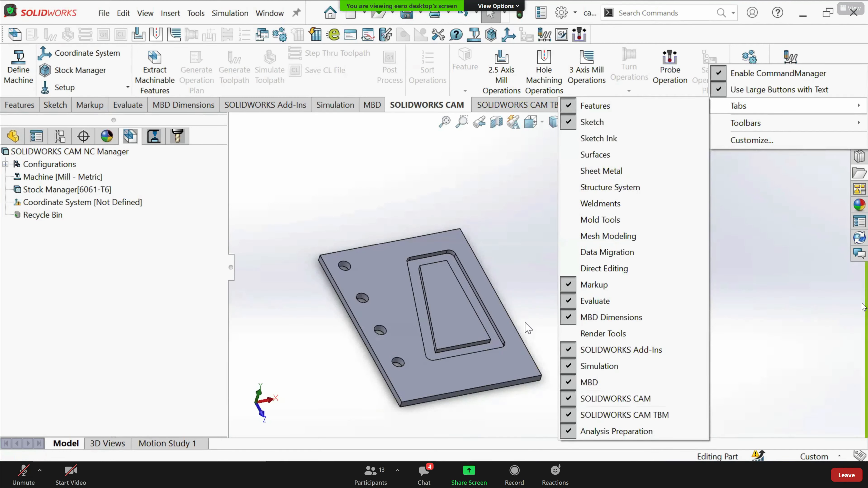
click(482, 159)
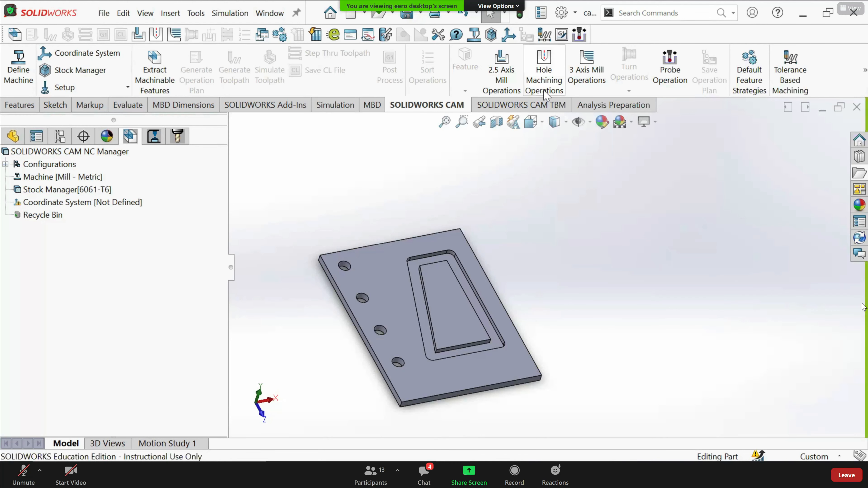
click(510, 106)
click(427, 103)
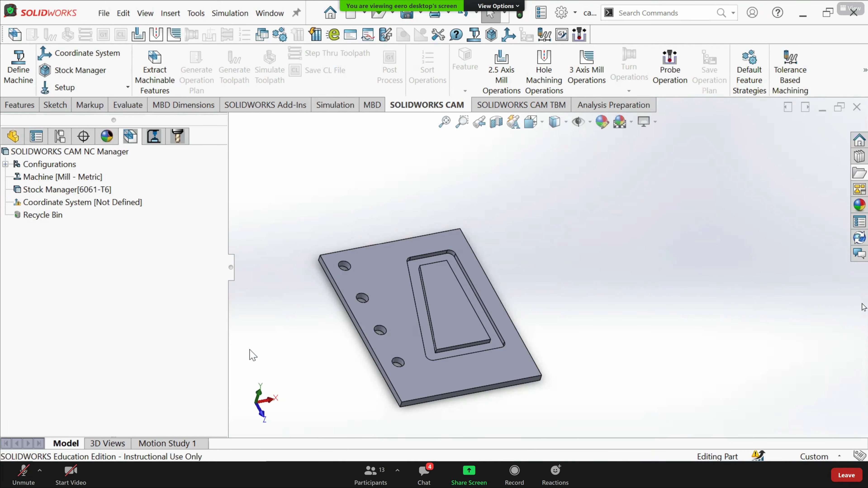
Reopen the machine definition, review its rotary axis, posting, setup and post processor settings, and close it
click(19, 69)
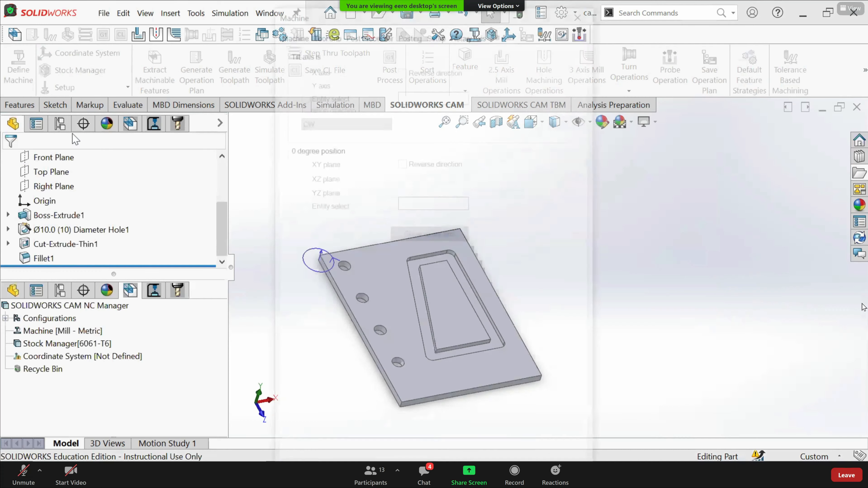
click(478, 32)
click(410, 31)
click(432, 33)
click(407, 31)
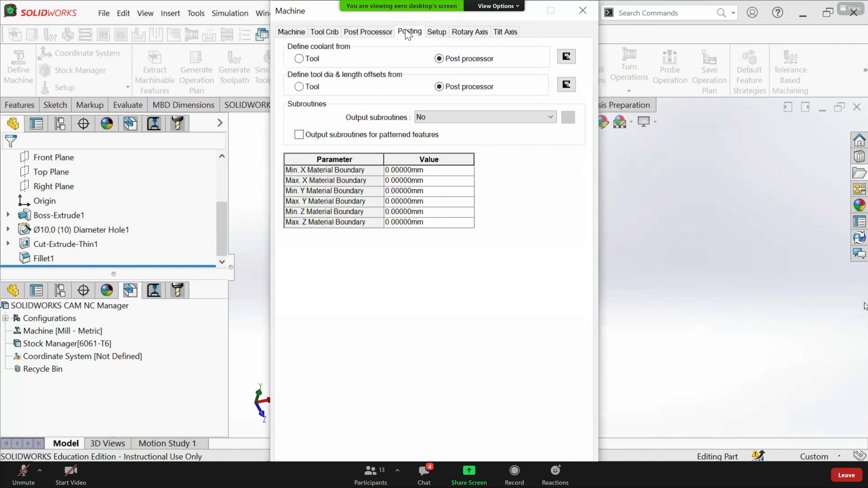
click(384, 32)
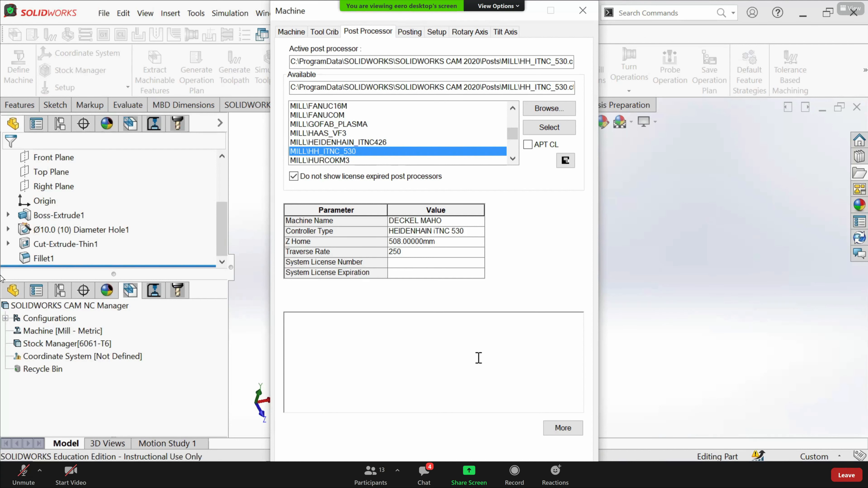
click(583, 11)
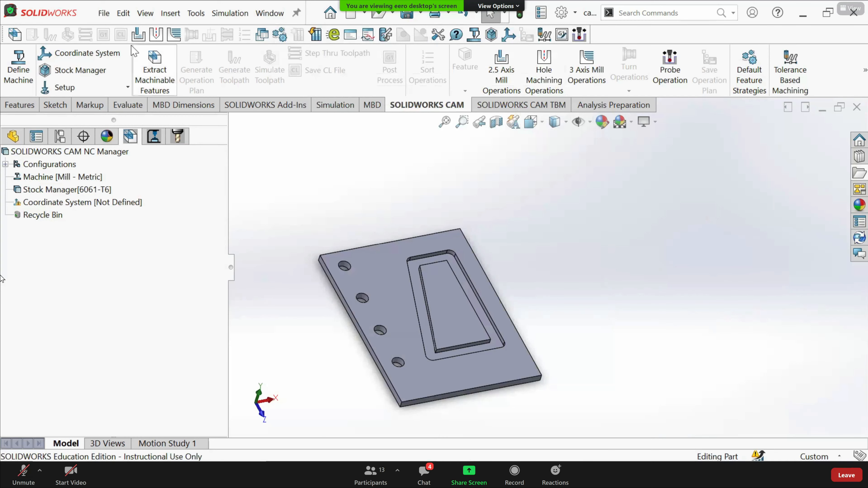
Start a user-defined fixture coordinate system with its origin on the plate's upper corner vertex at the end of the hole row
click(91, 66)
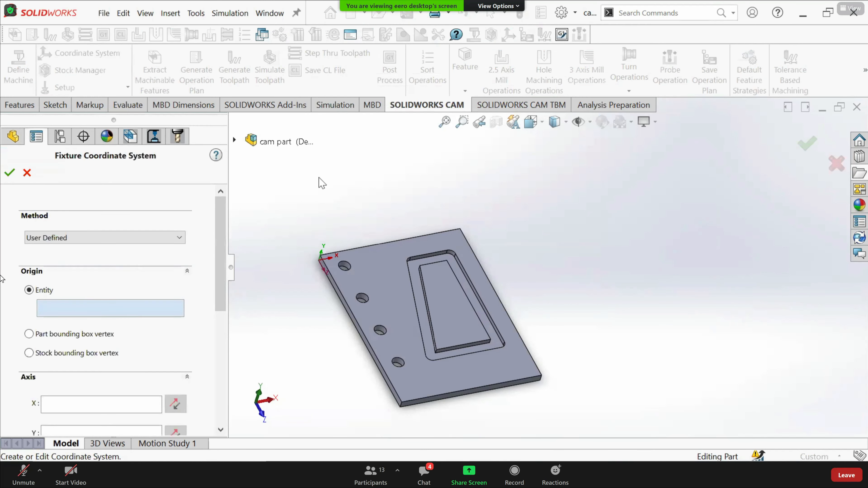
middle_drag(330, 243, 339, 274)
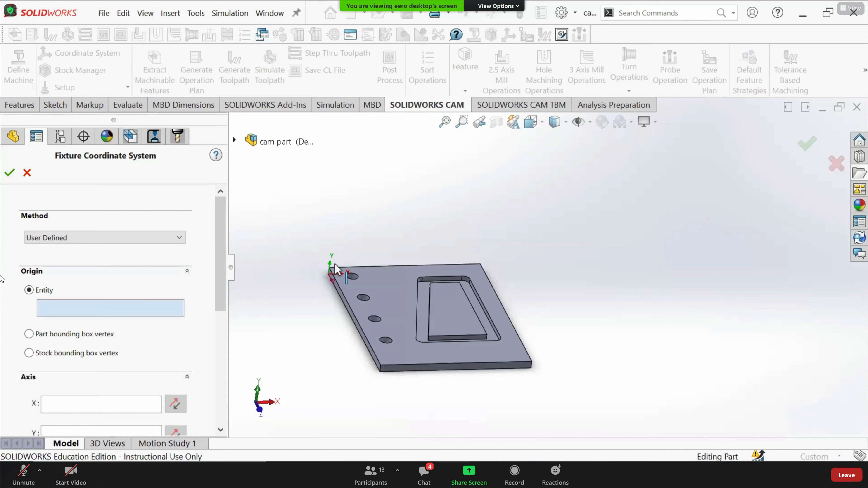
scroll(340, 290, down, 3)
scroll(371, 252, down, 4)
scroll(393, 281, up, 4)
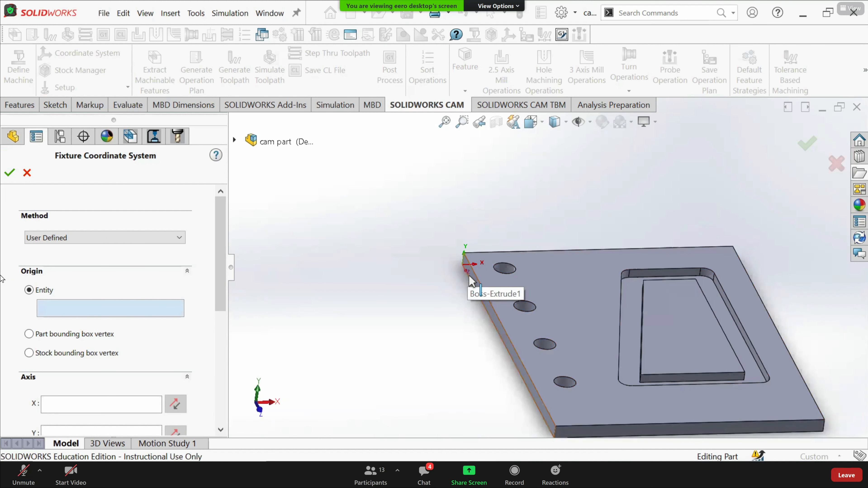
middle_drag(478, 272, 527, 277)
scroll(439, 323, down, 3)
scroll(666, 359, up, 3)
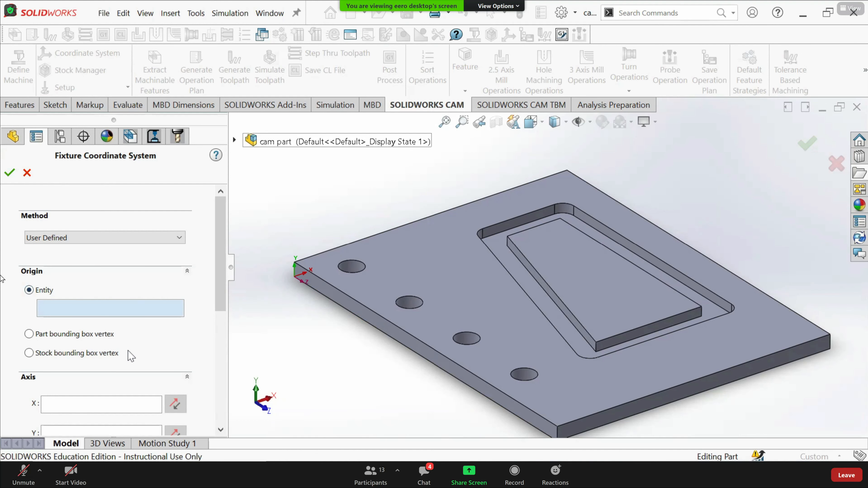
drag(223, 309, 101, 343)
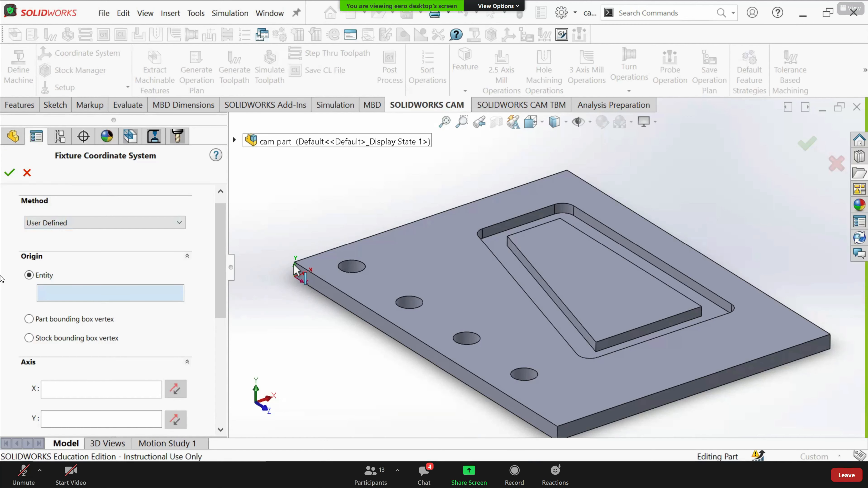
click(295, 263)
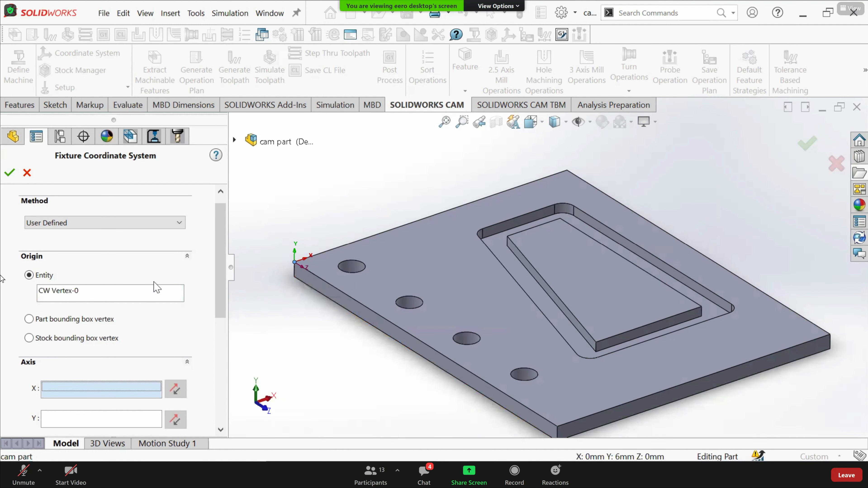
click(73, 292)
scroll(281, 278, down, 6)
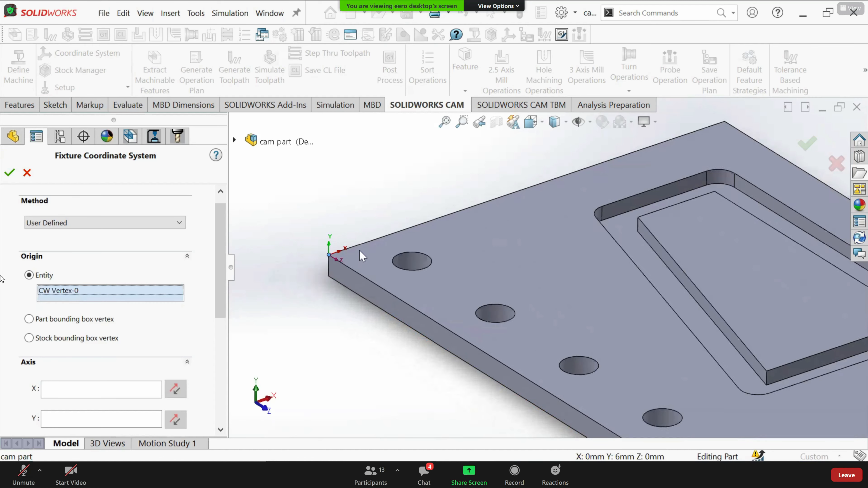
scroll(339, 287, up, 8)
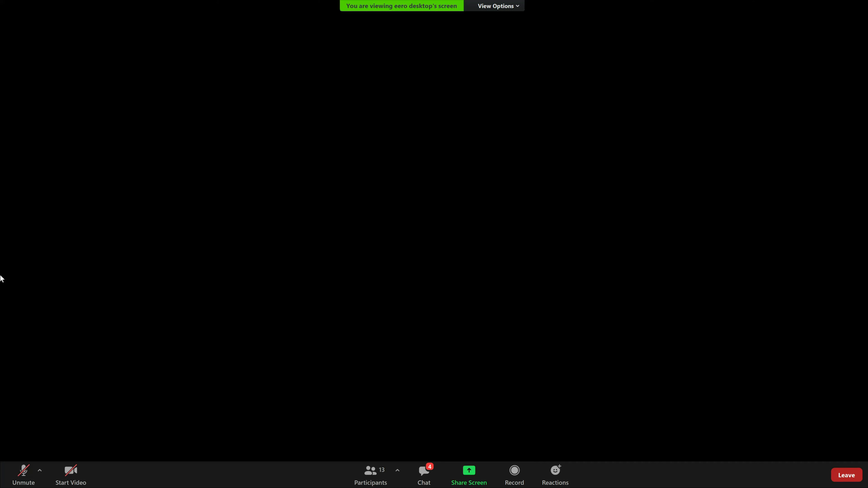
Assign the X axis to the plate's 125 mm upper edge and the Y axis to its 160 mm edge along the holes
click(101, 389)
click(548, 250)
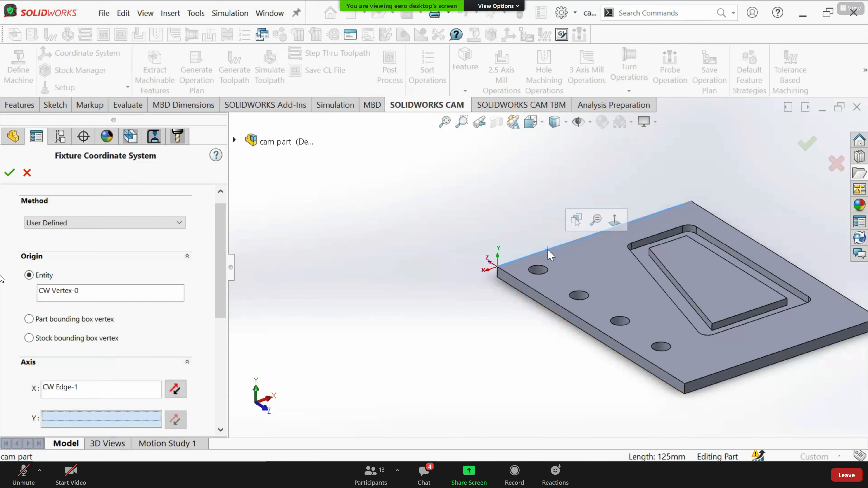
click(119, 416)
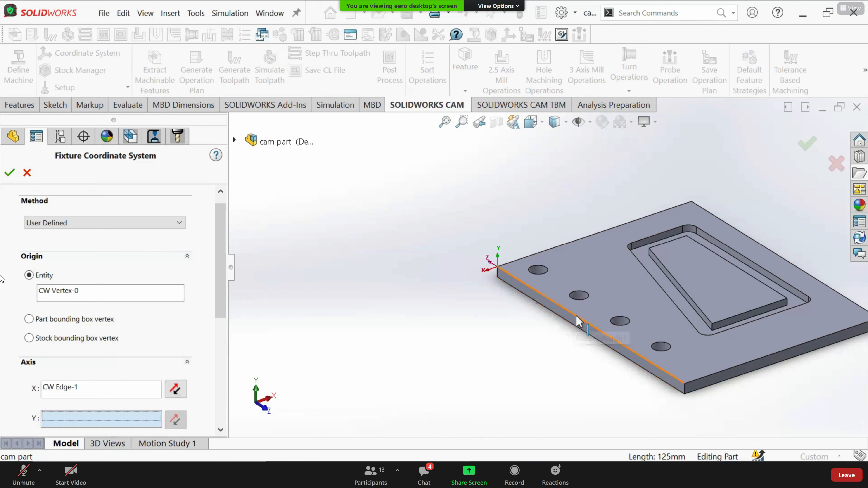
click(578, 322)
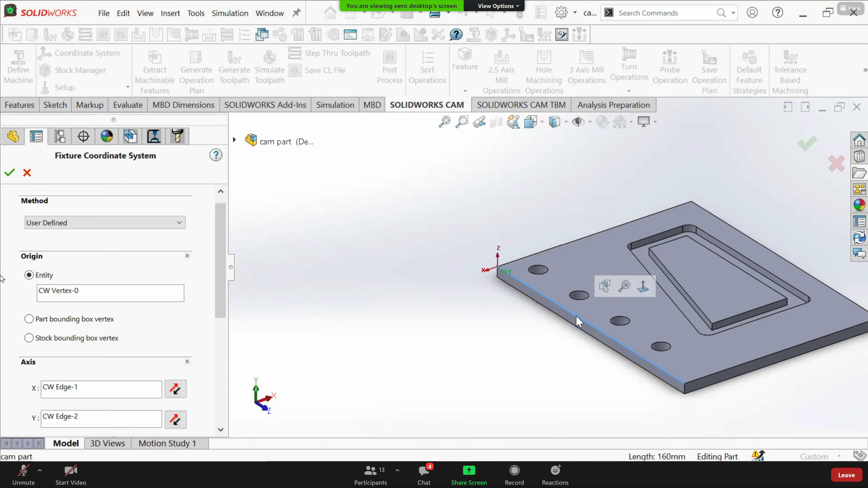
Reverse the X and Y axis directions of the fixture coordinate system and accept it
click(174, 392)
scroll(174, 393, down, 3)
click(176, 289)
middle_drag(557, 241, 560, 290)
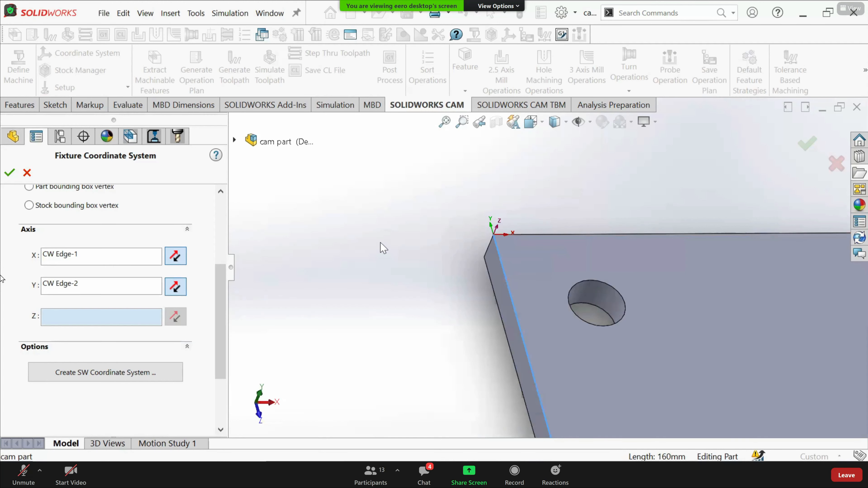
middle_drag(488, 145, 653, 301)
scroll(653, 302, down, 2)
middle_drag(448, 261, 437, 293)
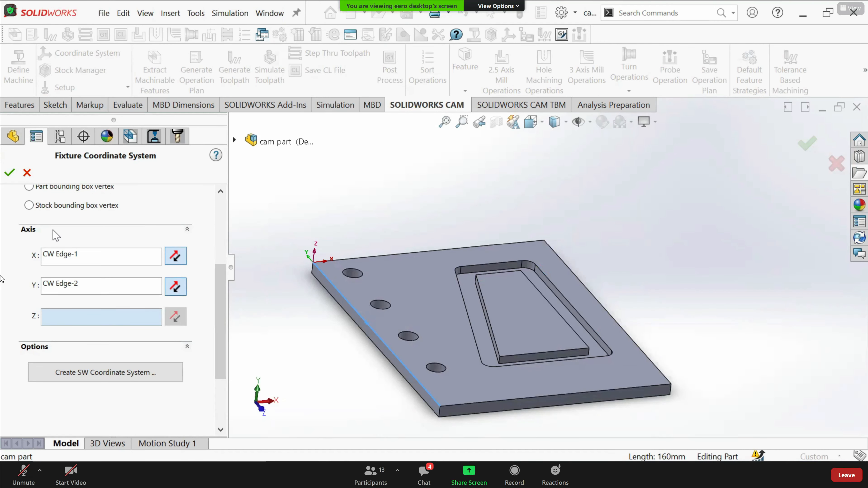
click(9, 173)
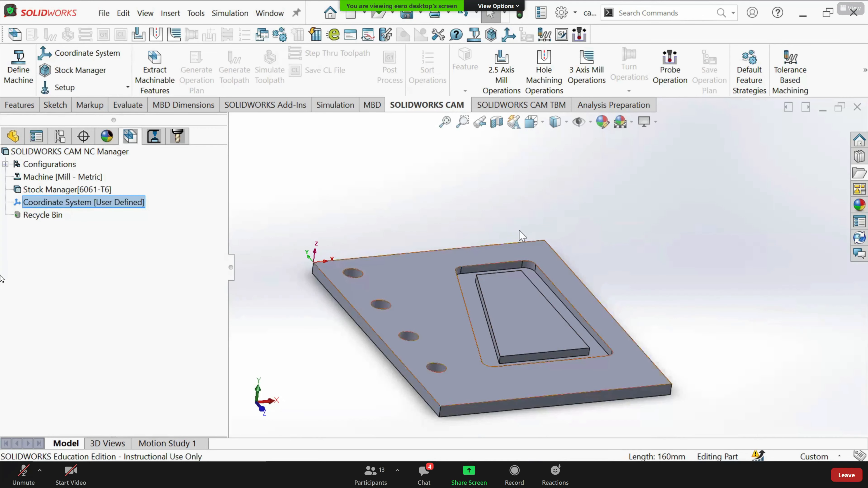
middle_drag(527, 319, 516, 356)
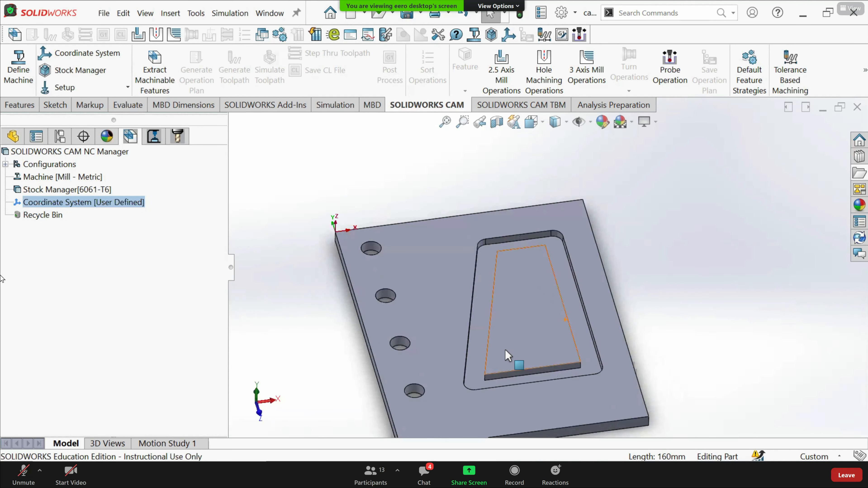
scroll(505, 349, up, 3)
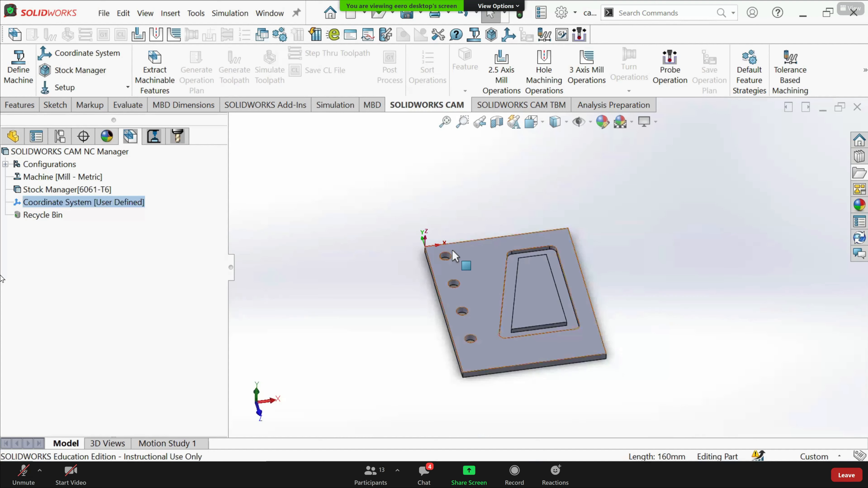
scroll(453, 249, down, 3)
middle_drag(462, 255, 479, 264)
scroll(561, 296, up, 4)
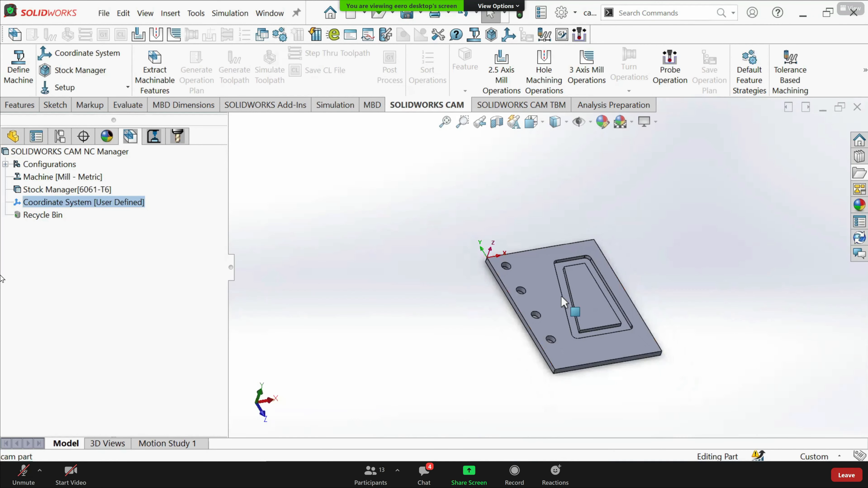
scroll(564, 296, down, 2)
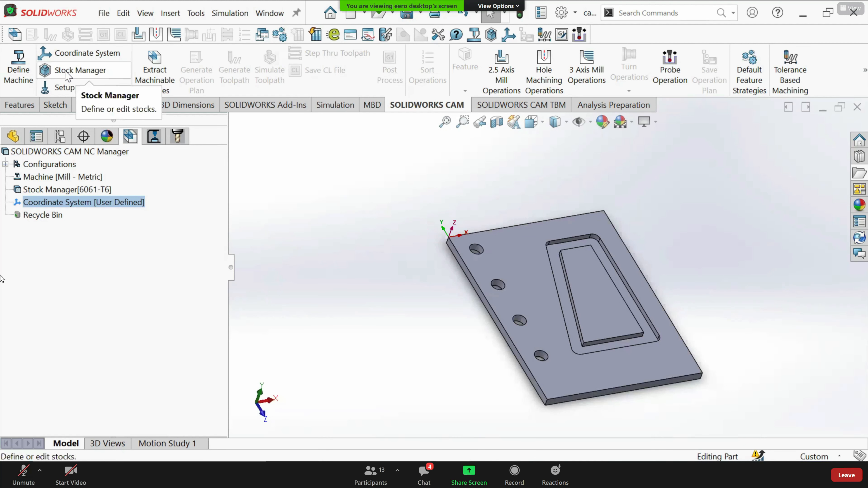
Open the stock definition and set the stock material to 1005
click(65, 70)
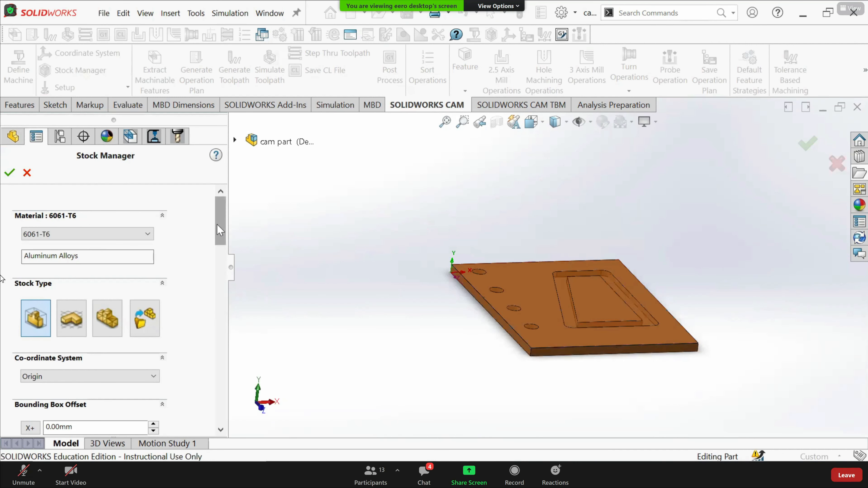
click(76, 234)
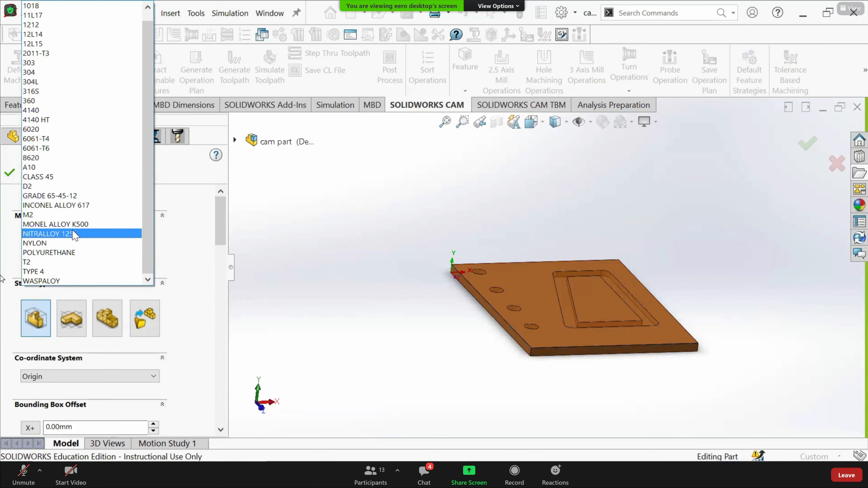
scroll(108, 205, up, 1)
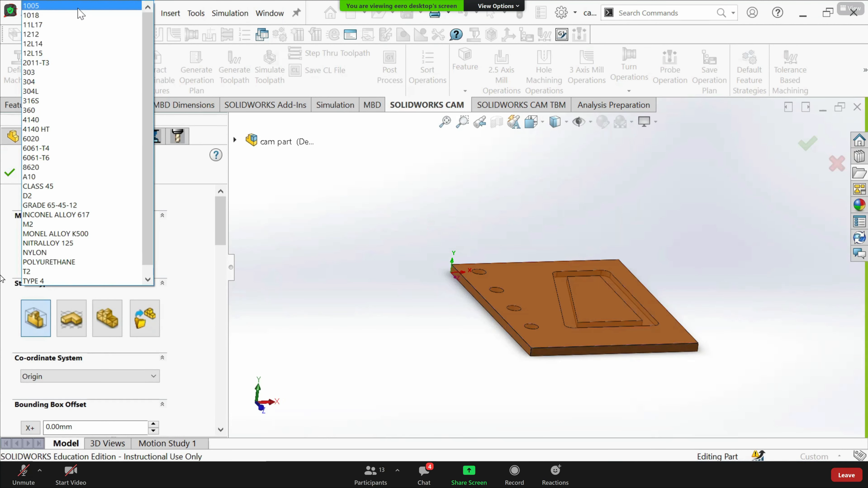
click(78, 8)
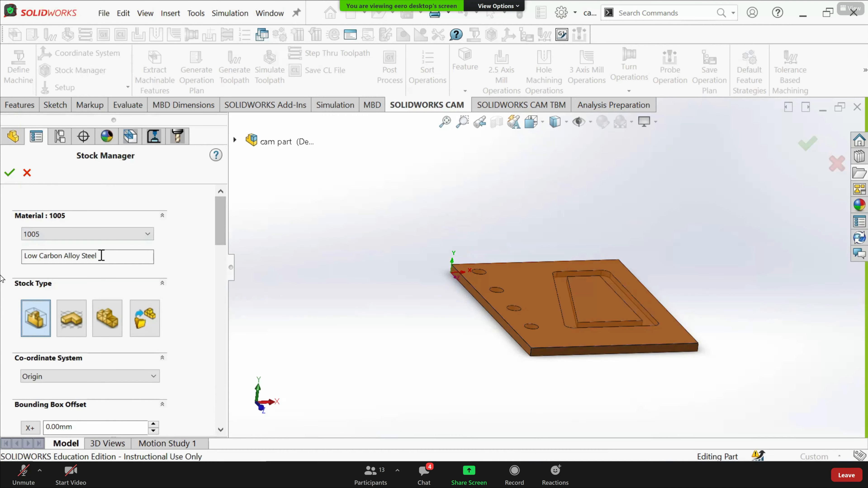
Set the stock's bounding box offsets to 10 mm in both X+ and X-
scroll(119, 263, down, 4)
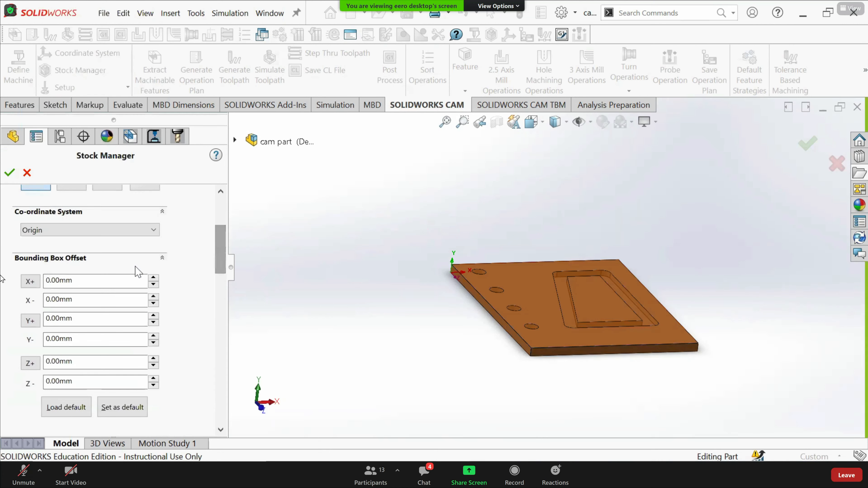
click(153, 278)
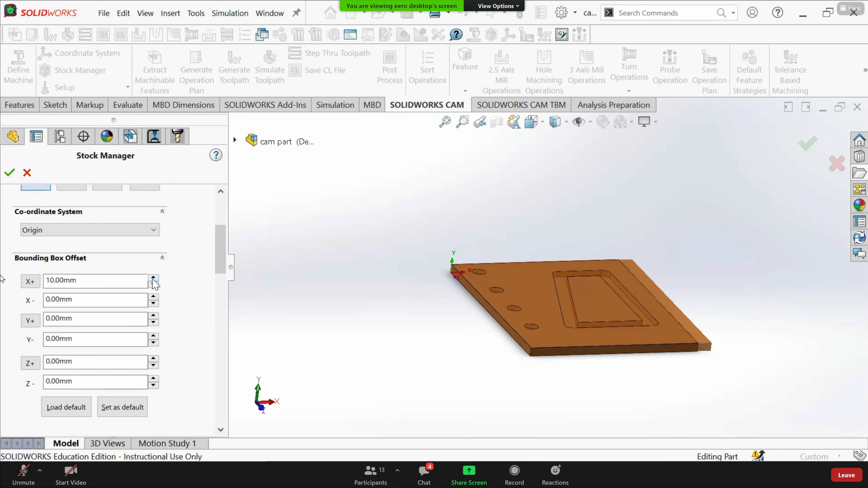
click(154, 297)
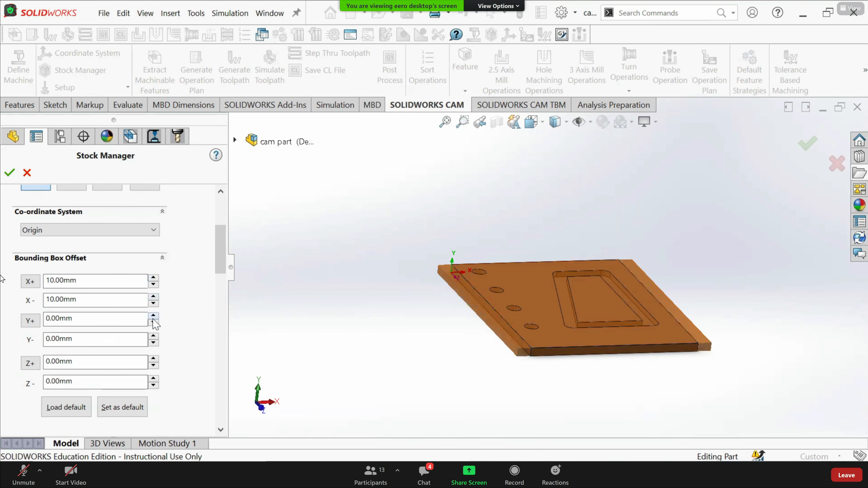
click(154, 316)
click(154, 322)
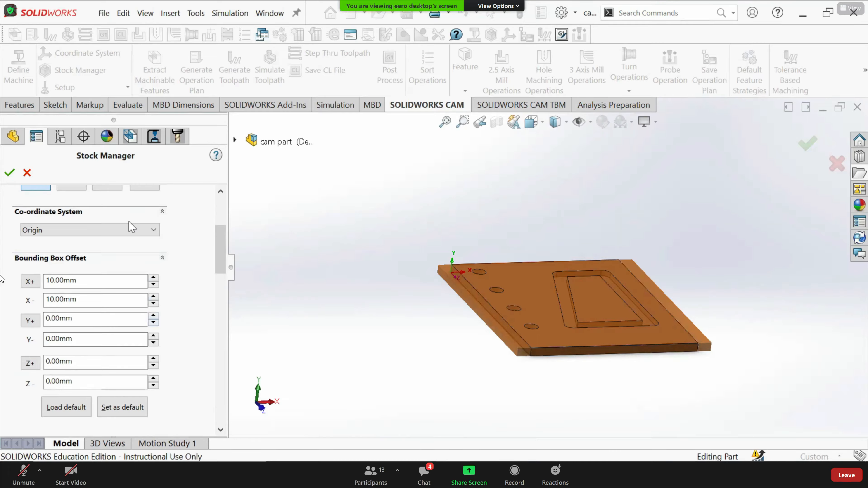
Reference the stock to the FCS coordinate system with 10 mm offsets in Y+ and Y-, and accept the stock
click(130, 229)
click(130, 255)
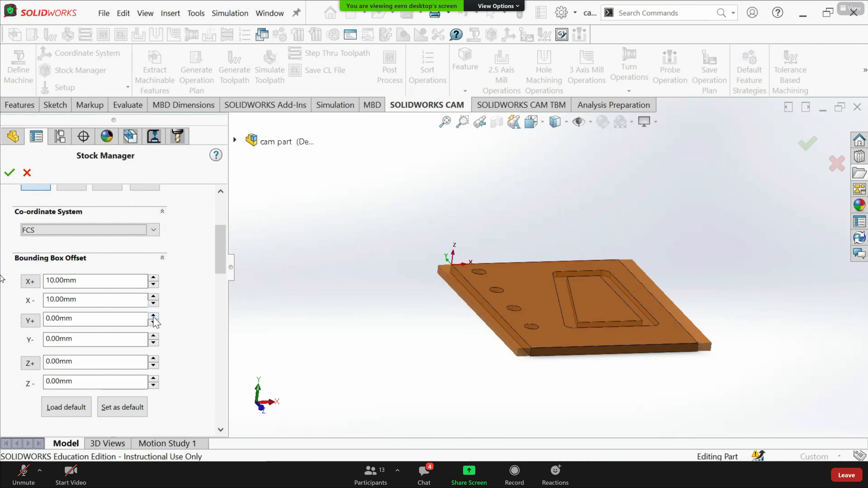
click(153, 316)
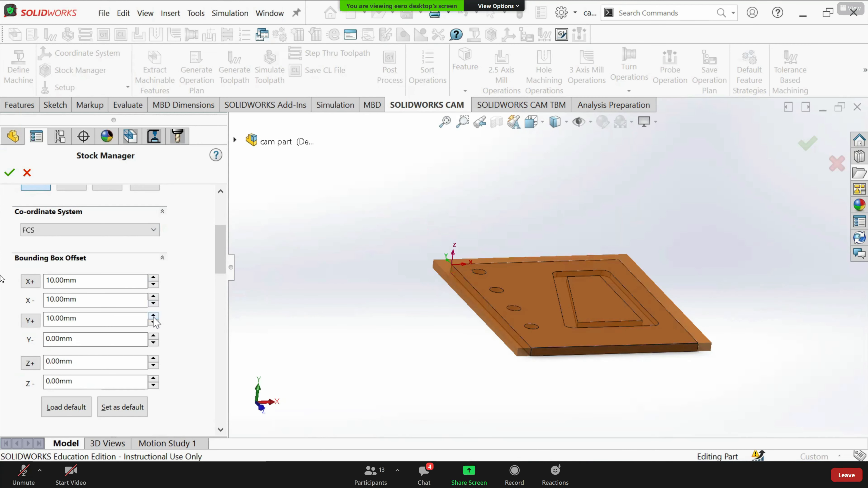
click(154, 336)
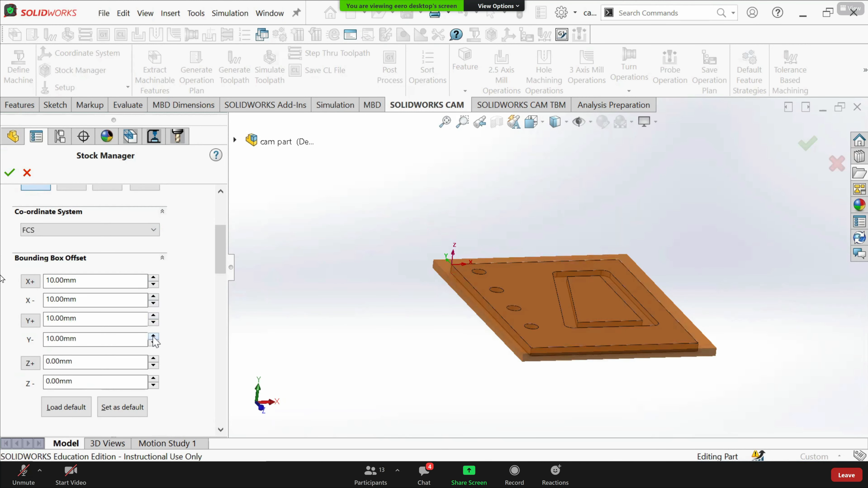
click(154, 358)
click(153, 364)
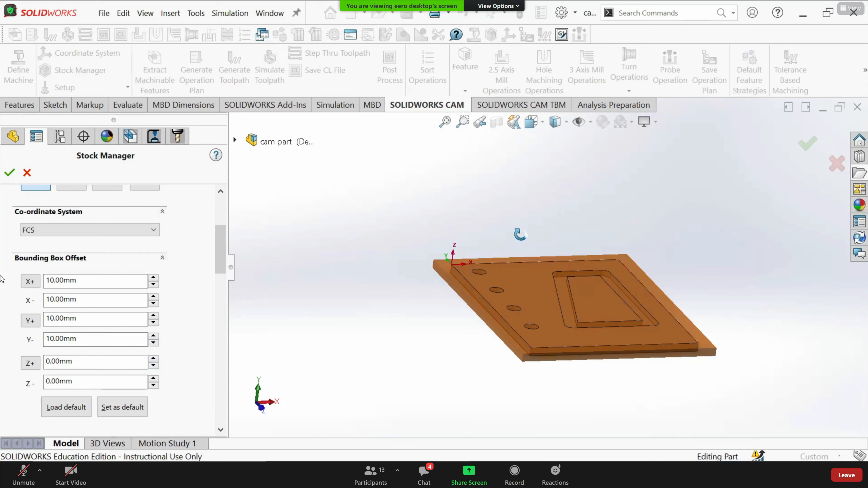
middle_drag(521, 235, 543, 293)
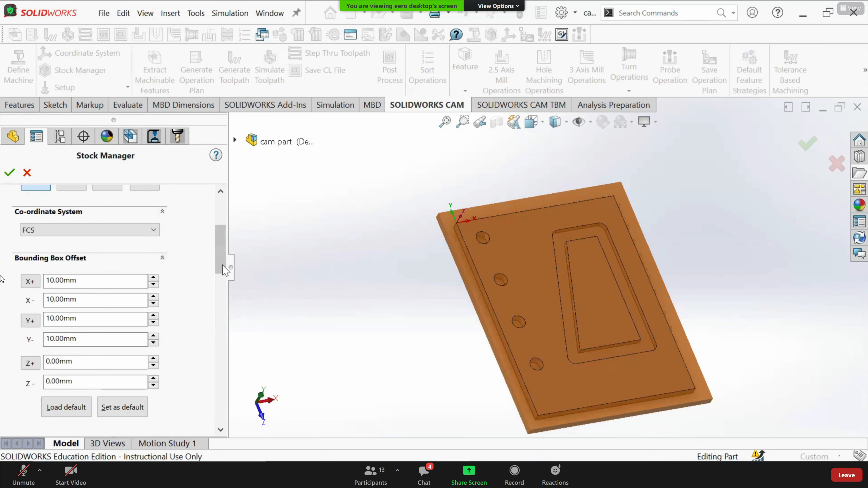
drag(224, 268, 219, 239)
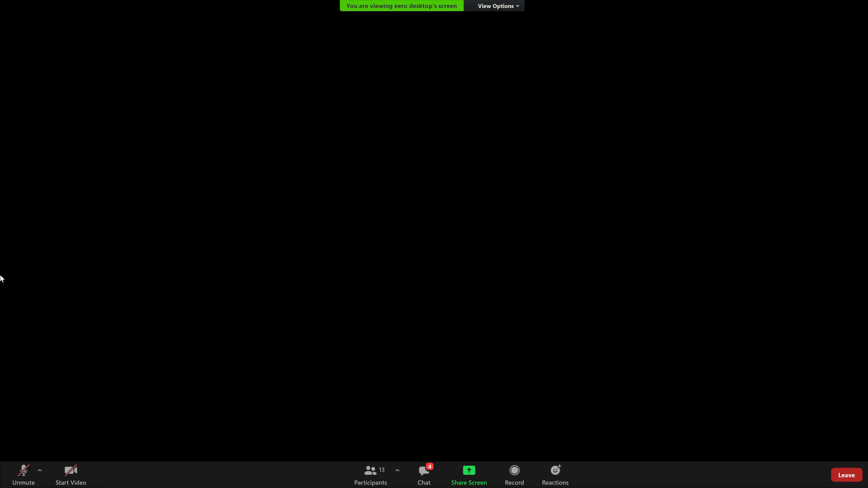
key(Return)
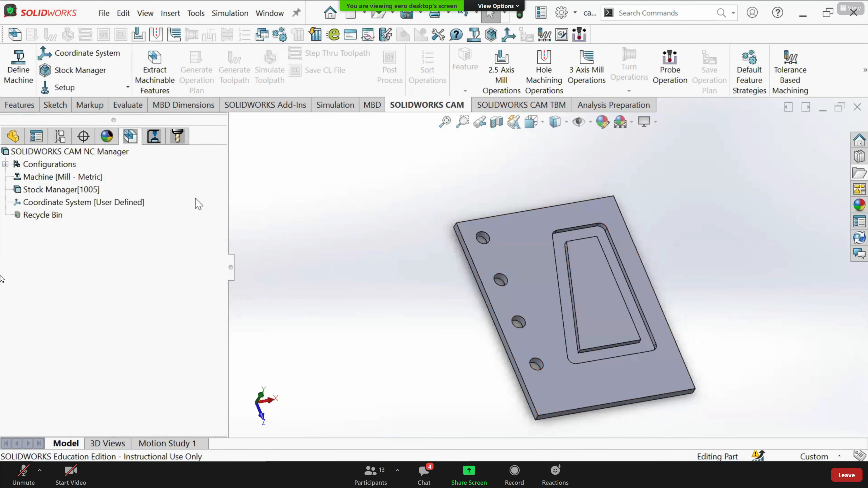
Check the stock, machine and coordinate system entries by highlighting each on the model
click(65, 189)
middle_drag(464, 272, 468, 222)
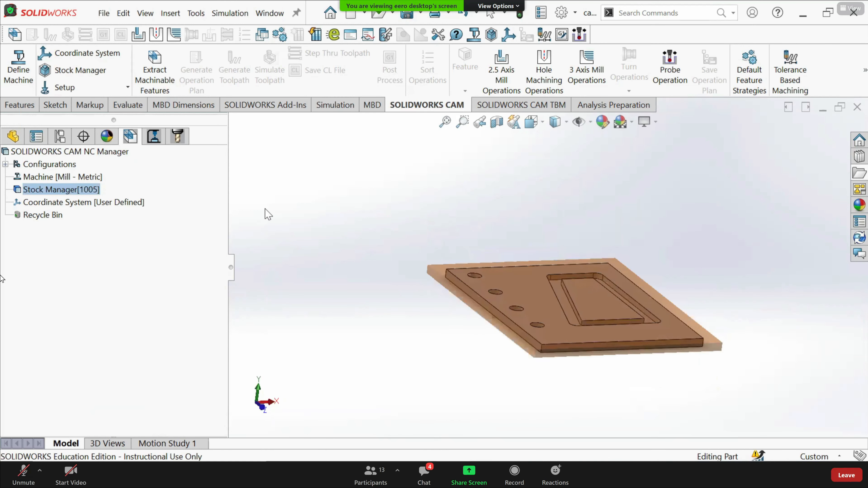
click(44, 177)
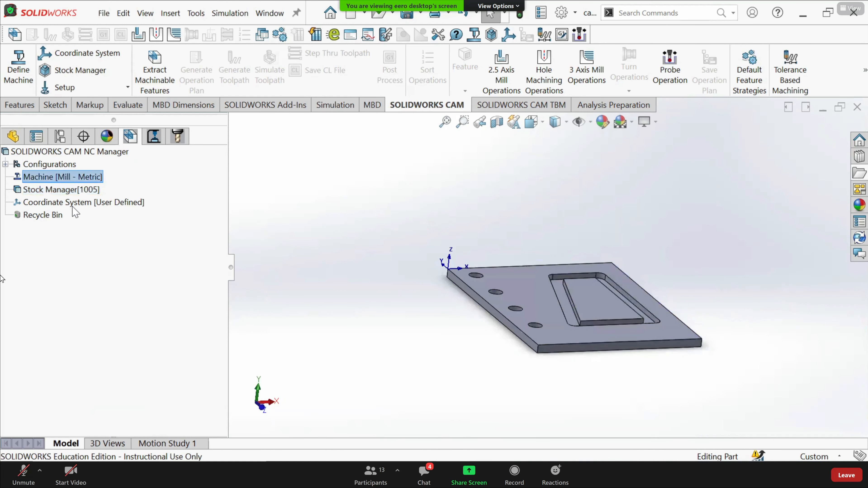
click(69, 202)
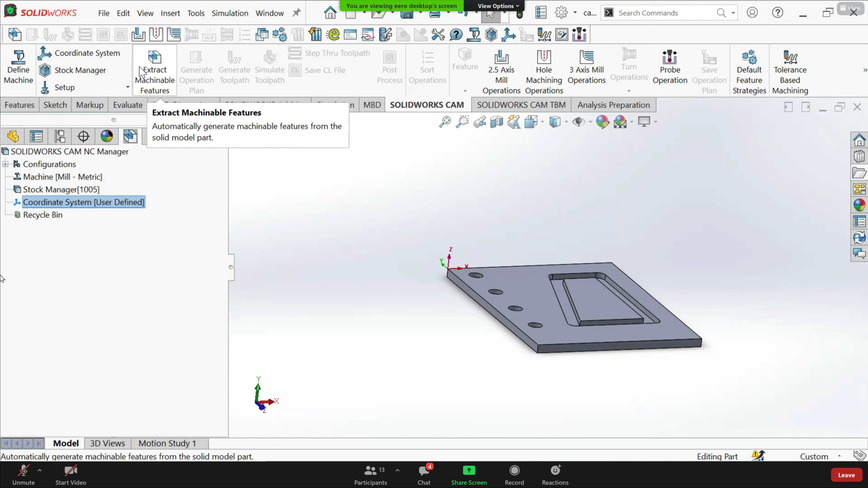
Extract the plate's machinable features and inspect the irregular pocket and hole group on the model
click(142, 70)
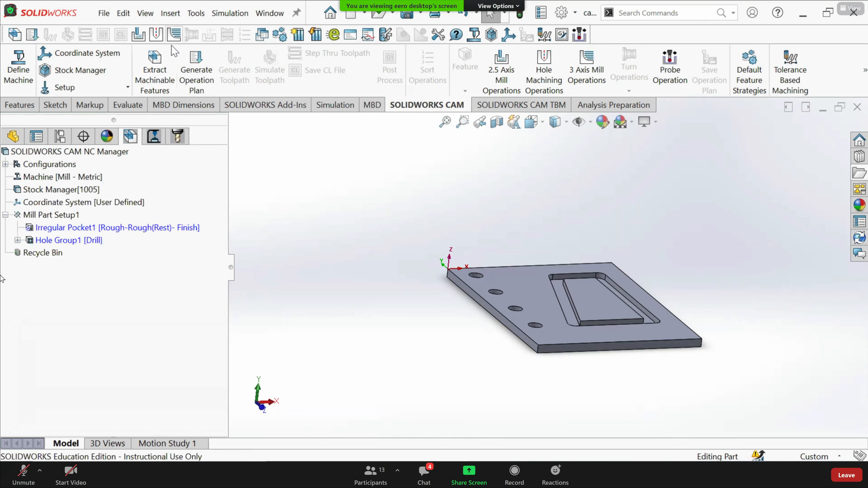
click(172, 228)
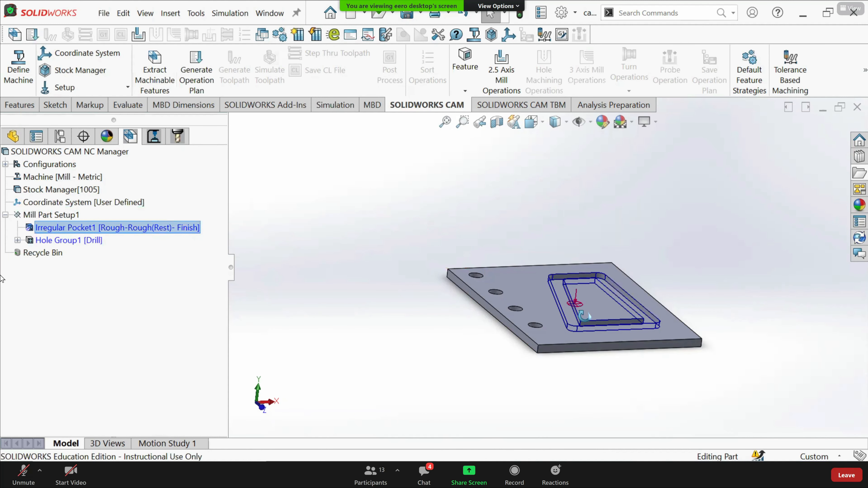
middle_drag(574, 335, 560, 296)
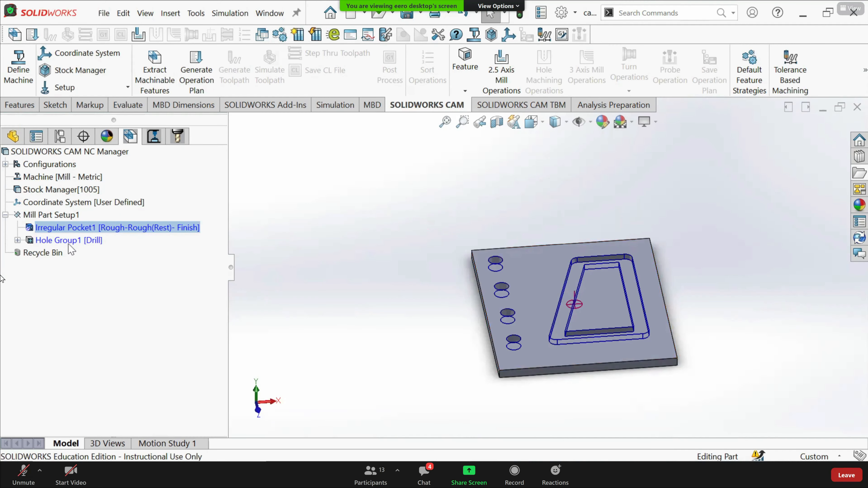
click(68, 240)
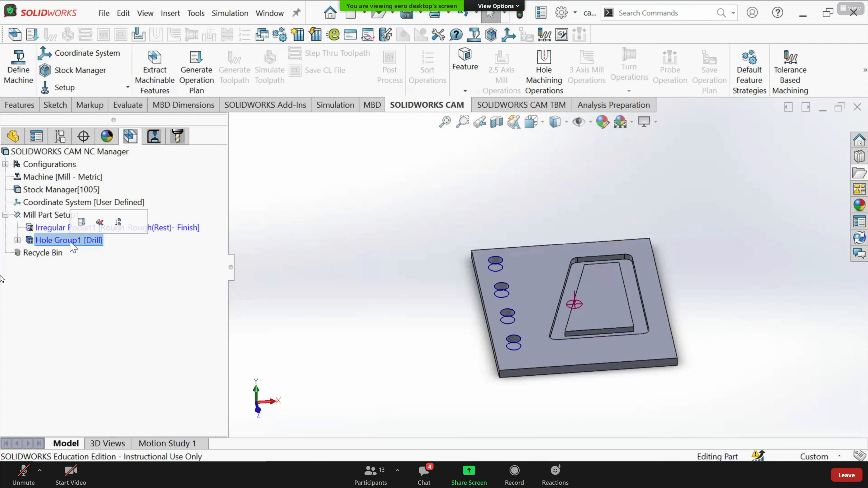
middle_drag(537, 284, 587, 251)
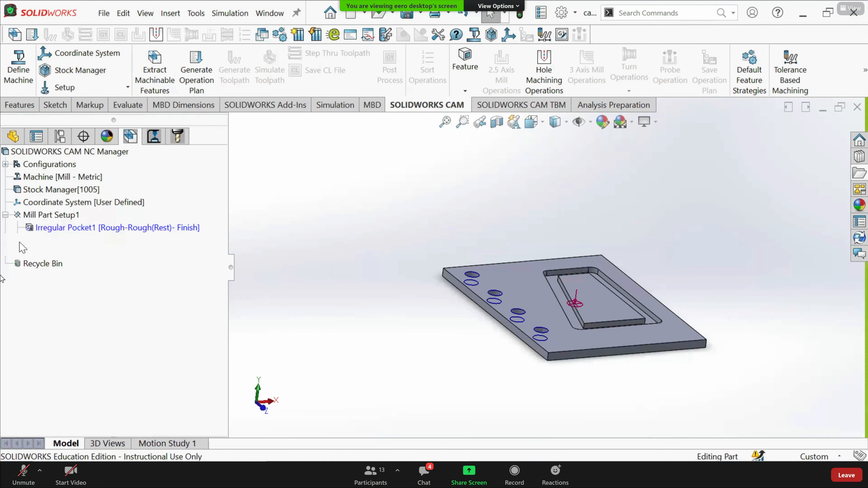
Expand the hole group and highlight its individual drilled holes on the plate
click(17, 240)
click(80, 256)
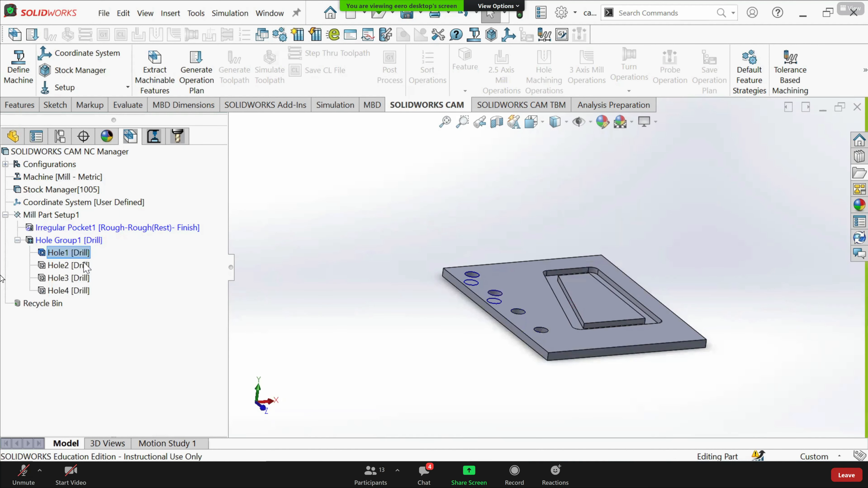
click(84, 269)
click(79, 291)
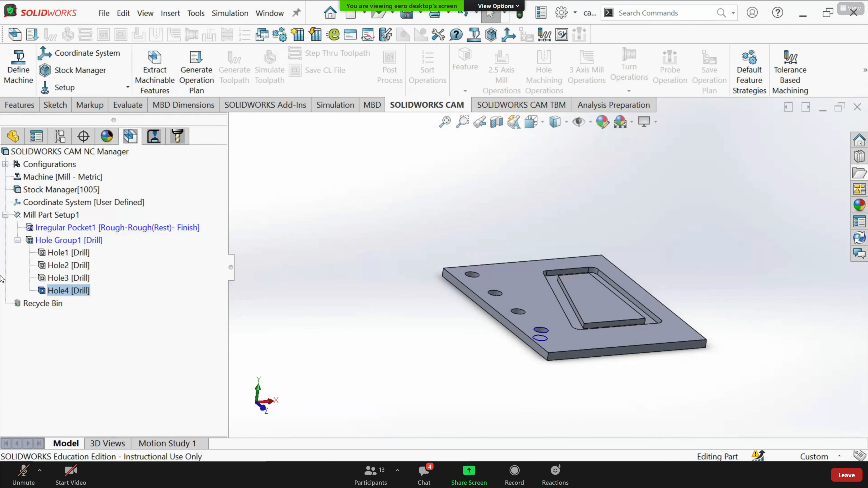
Switch to Adobe Acrobat Reader to check the holes and groove in the Exercise 1 drawing, and return to SOLIDWORKS
mouse_move(520, 472)
click(546, 406)
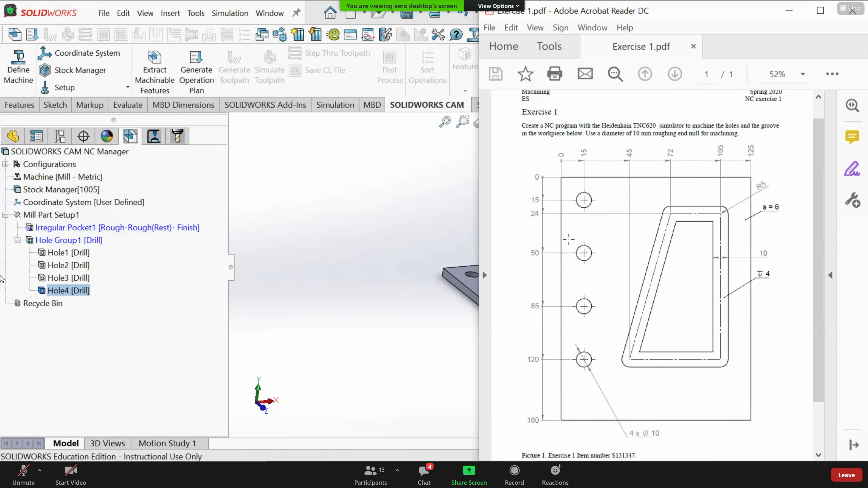
click(264, 228)
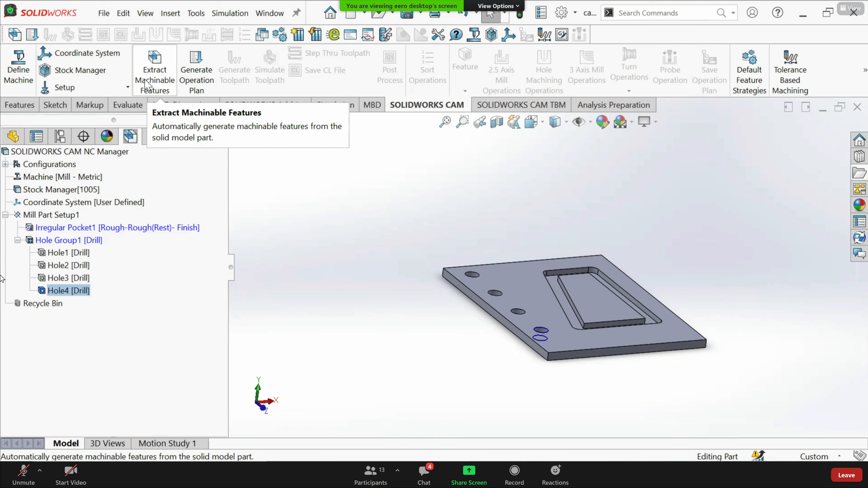
Generate the operation plan and highlight the rough mill, contour mill and center drill operations on the plate
click(207, 73)
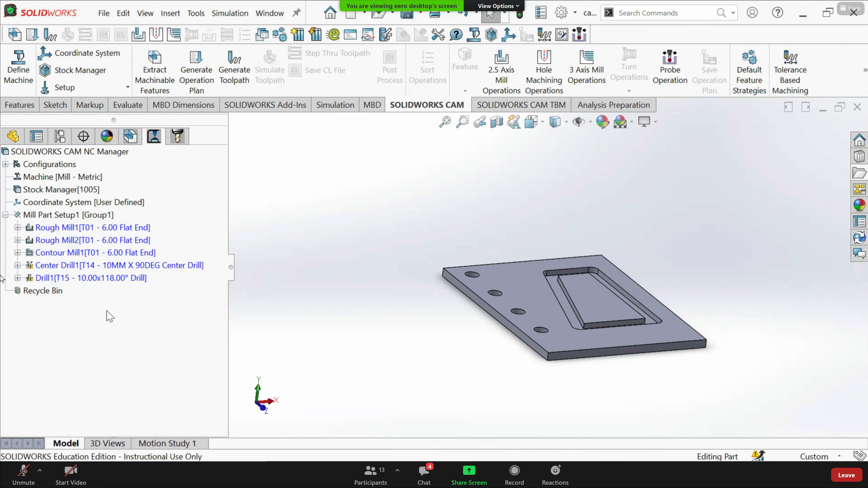
click(113, 228)
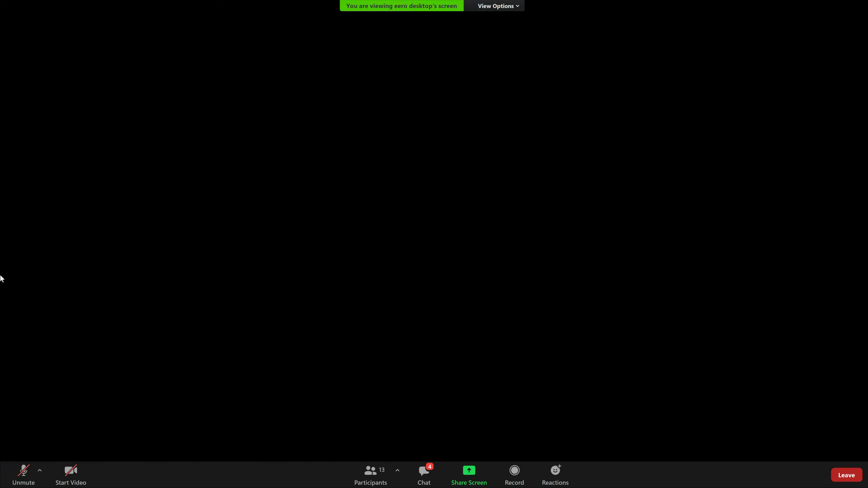
middle_drag(561, 256, 459, 278)
click(95, 243)
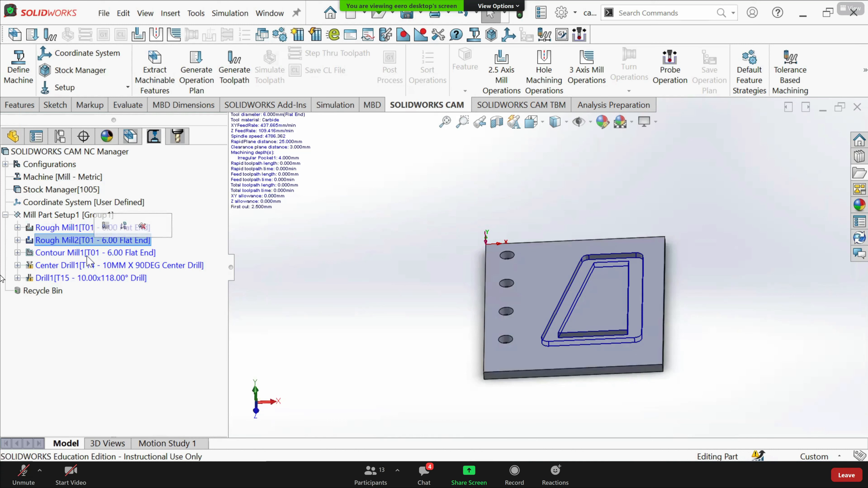
click(87, 254)
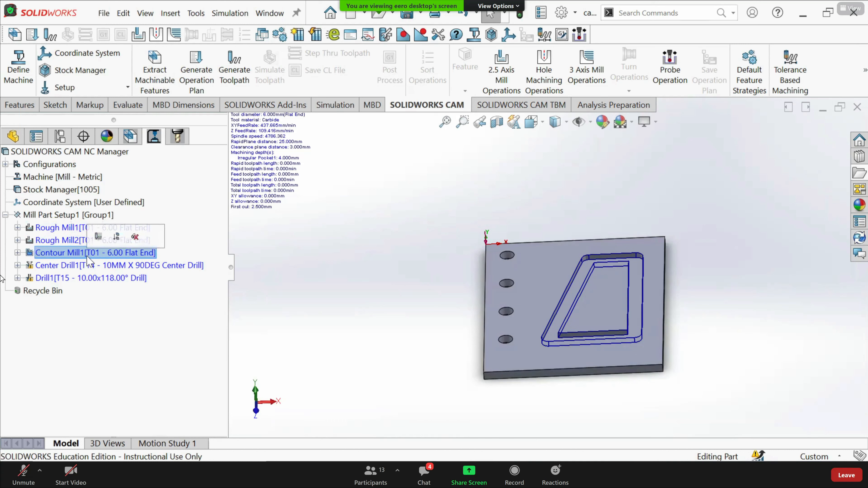
click(103, 265)
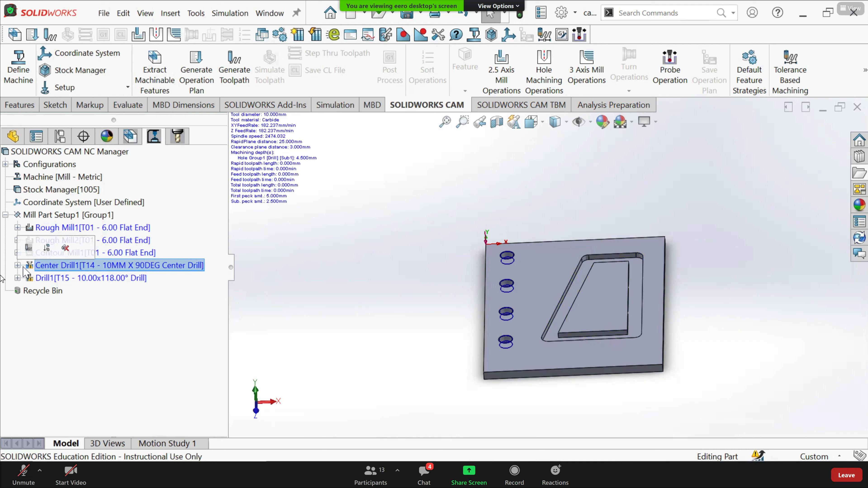
Check what is wrong with the center drill operation and close the error report without clearing it
right_click(34, 266)
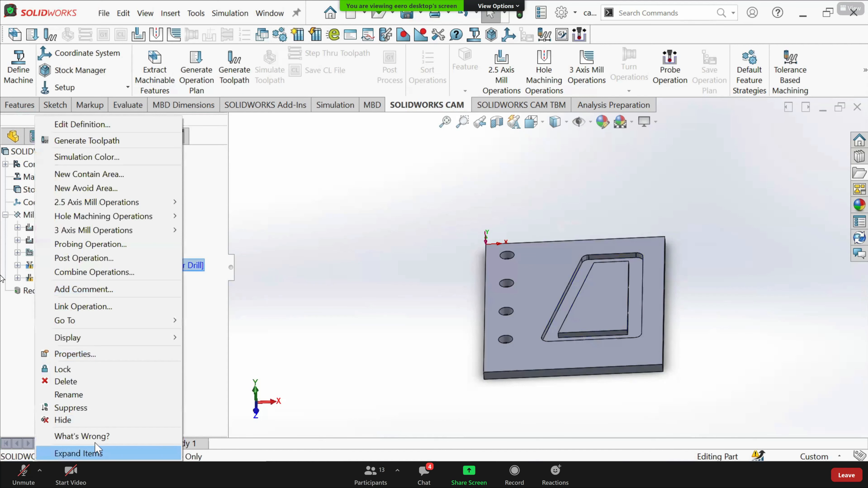
click(96, 437)
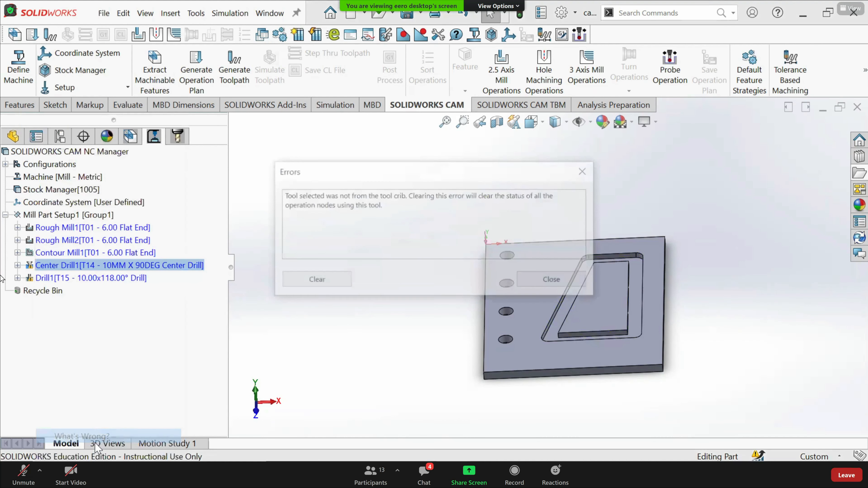
drag(304, 196, 438, 199)
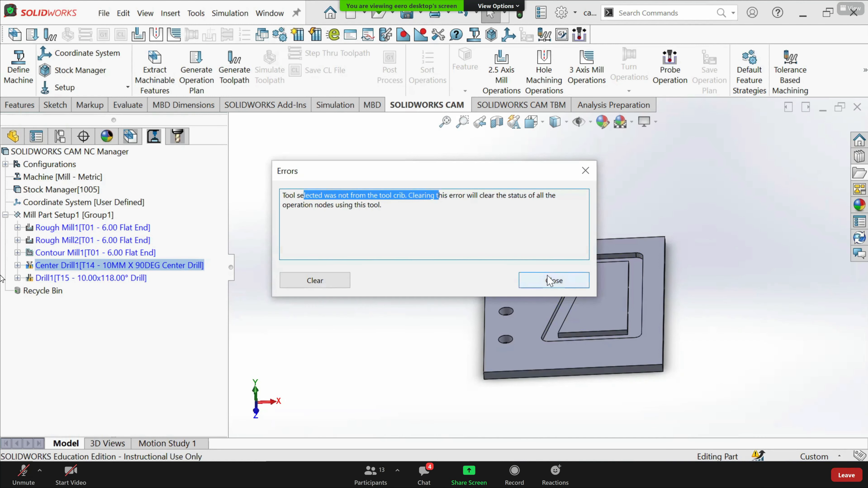
click(534, 281)
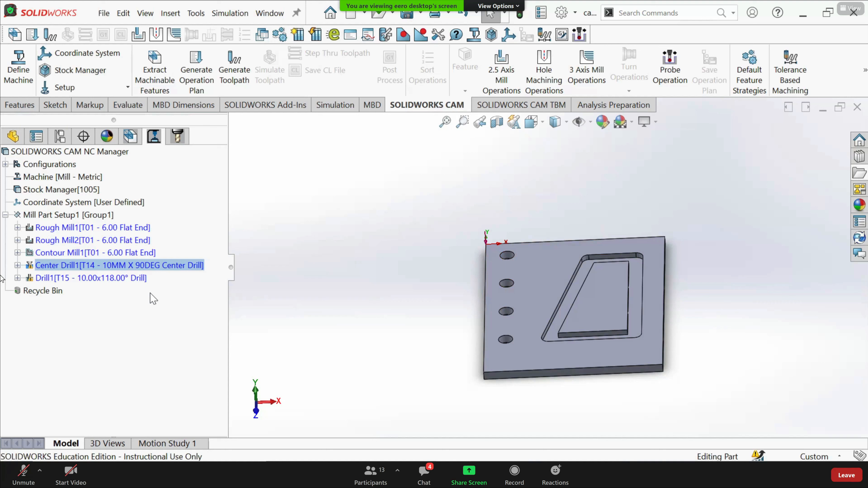
Reorder the operations so that Center Drill1 and Drill1 run before the rough and contour milling
click(145, 278)
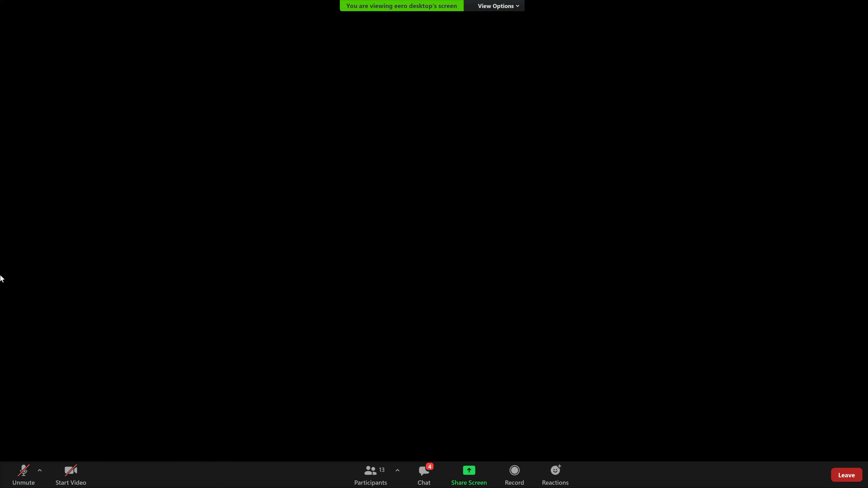
drag(36, 268, 57, 215)
drag(97, 282, 204, 236)
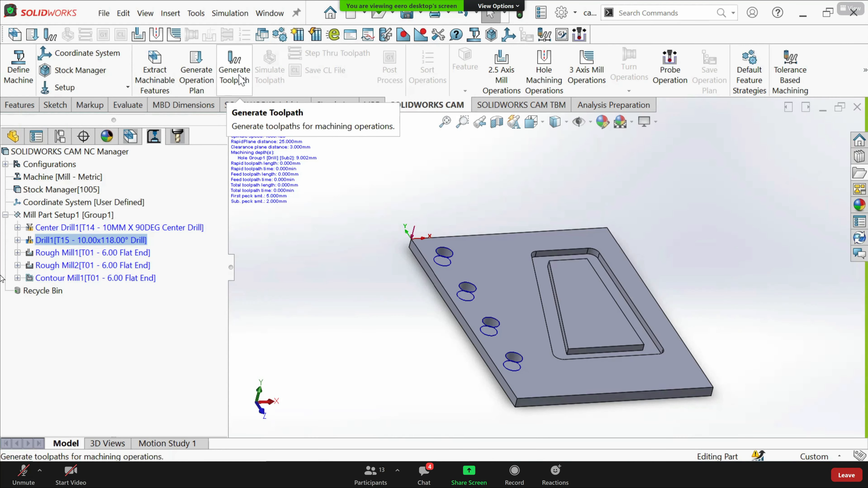
Generate the toolpaths for all operations and display the center drill and drill toolpaths on the holes
click(234, 72)
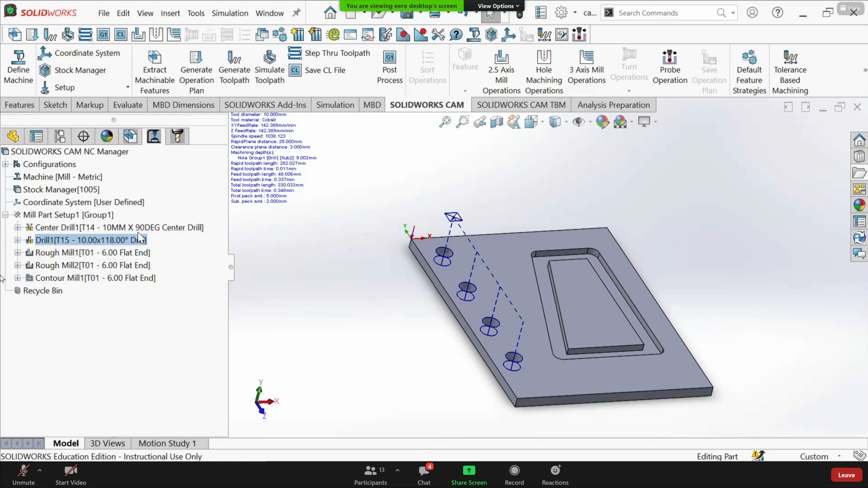
click(137, 228)
click(123, 241)
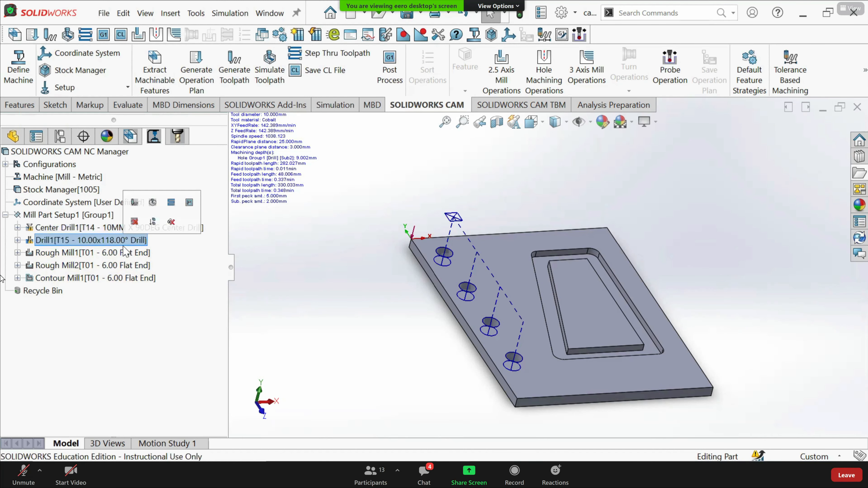
Inspect the two roughing toolpaths and the contour mill toolpath in the pocket, including the contour's tool entry
click(126, 255)
middle_drag(788, 416, 783, 391)
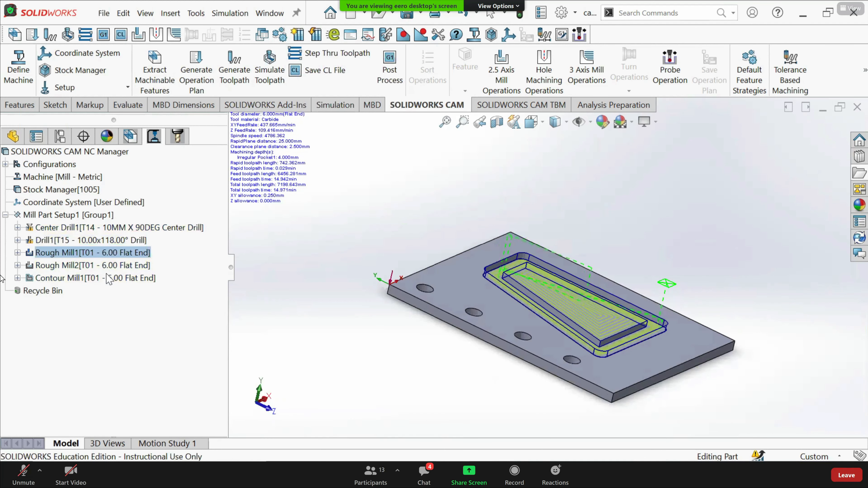
click(102, 266)
click(102, 278)
middle_drag(529, 283, 506, 339)
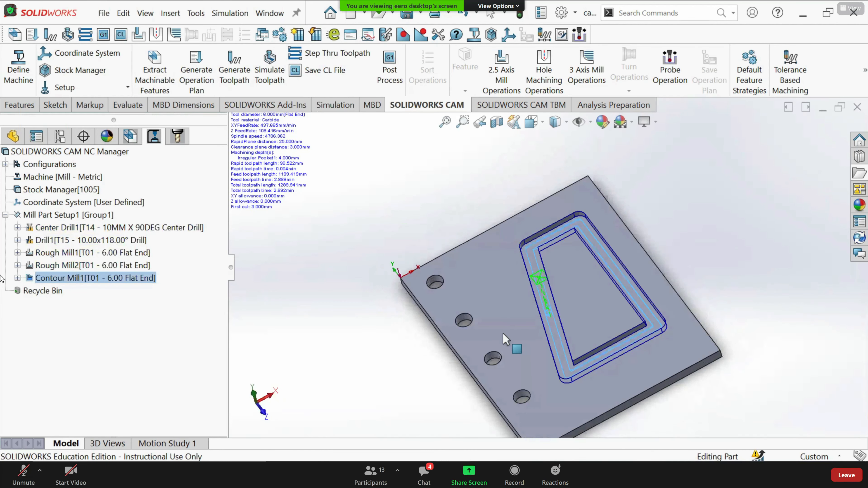
scroll(465, 339, down, 5)
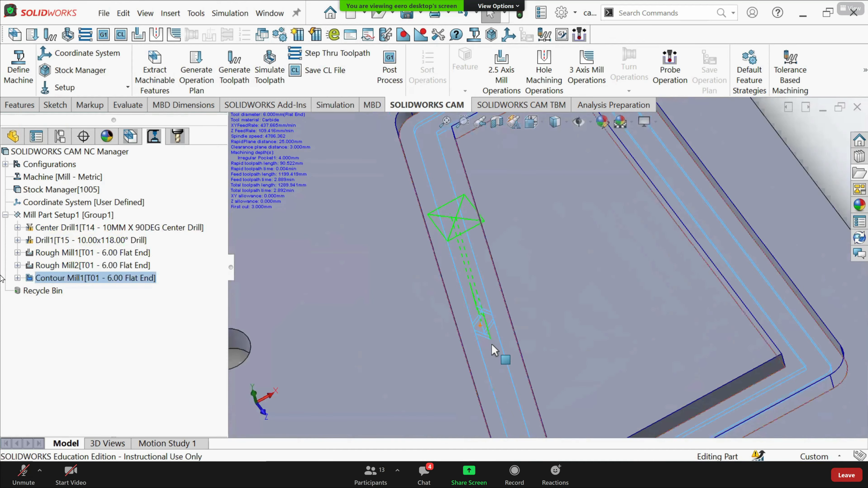
scroll(500, 354, up, 4)
middle_drag(506, 339, 549, 336)
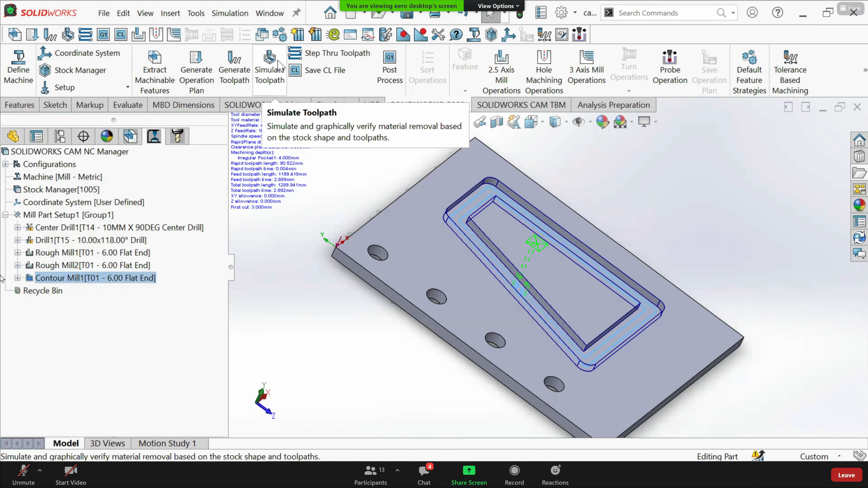
Simulate the toolpaths to the end at low speed, watch the hole drilling and pocket milling, and raise the speed slightly
click(280, 65)
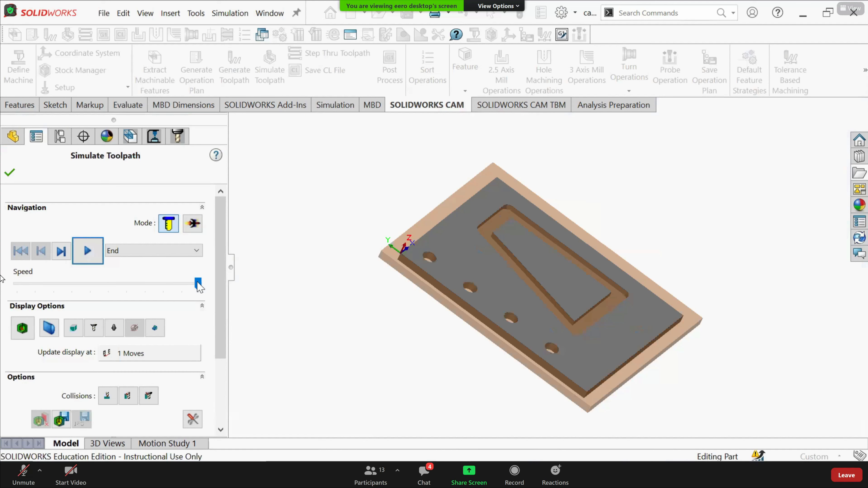
click(136, 283)
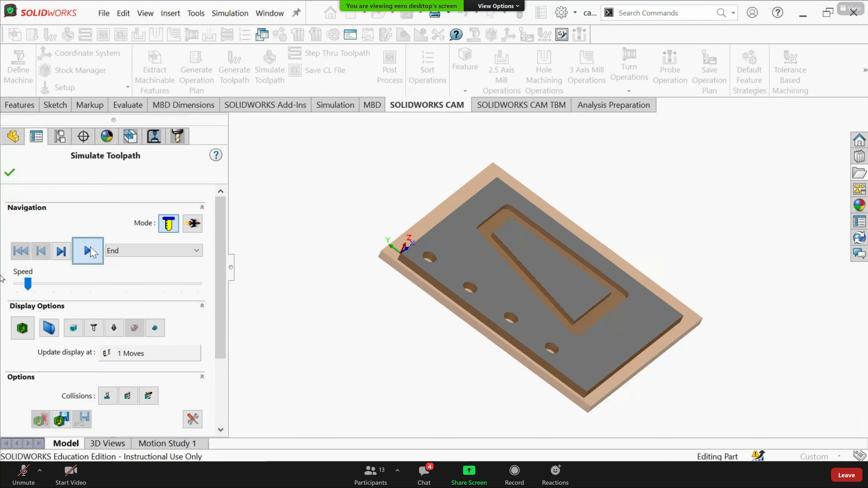
click(90, 248)
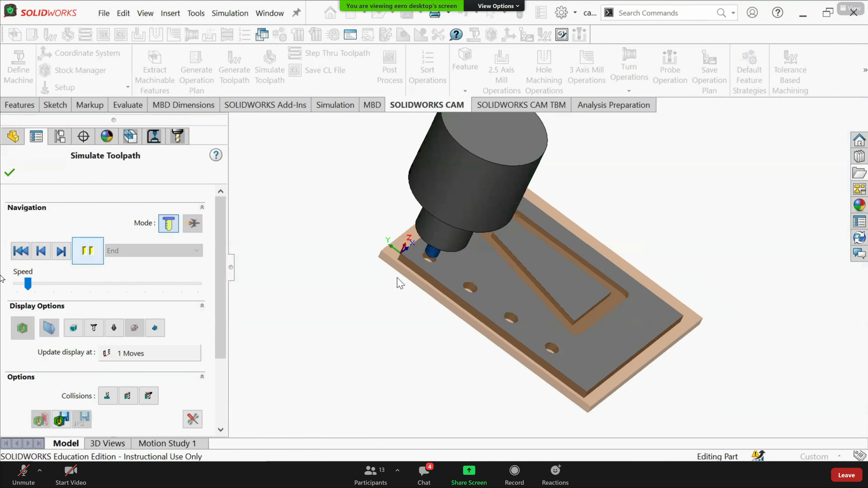
middle_drag(395, 277, 396, 253)
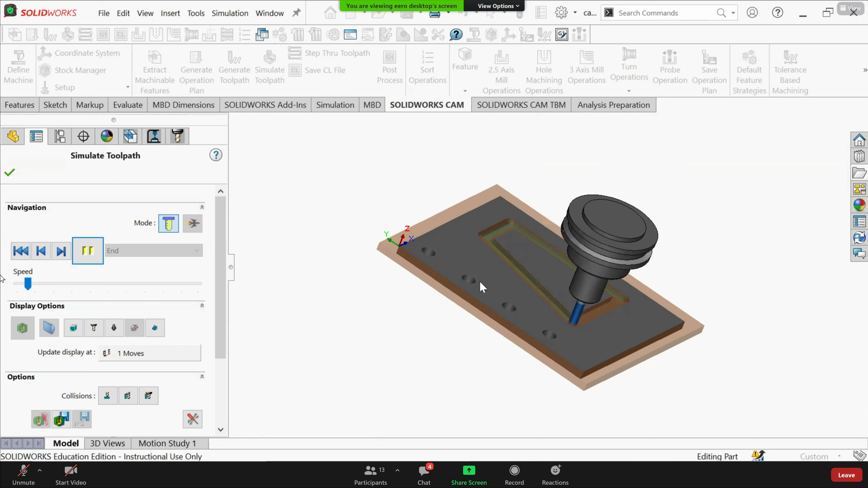
middle_drag(479, 281, 576, 260)
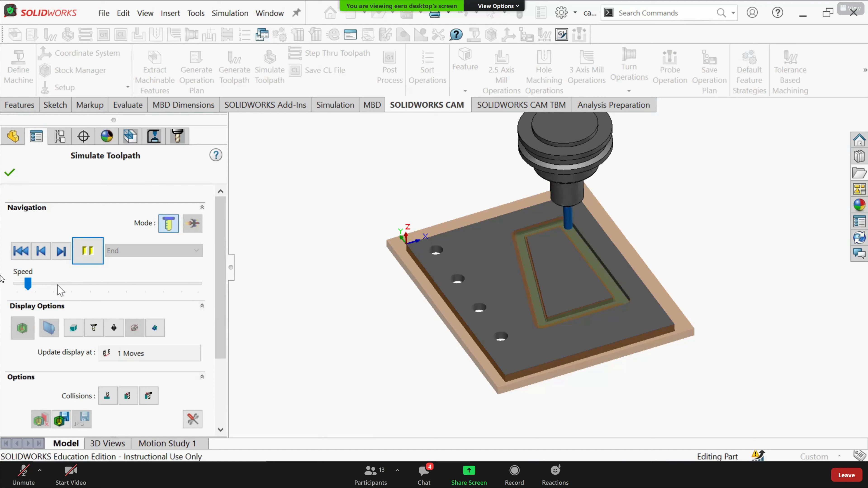
drag(27, 283, 68, 284)
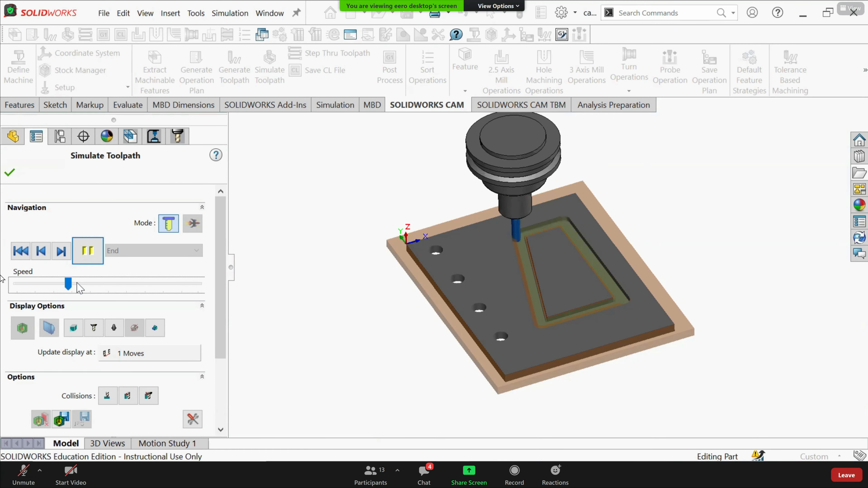
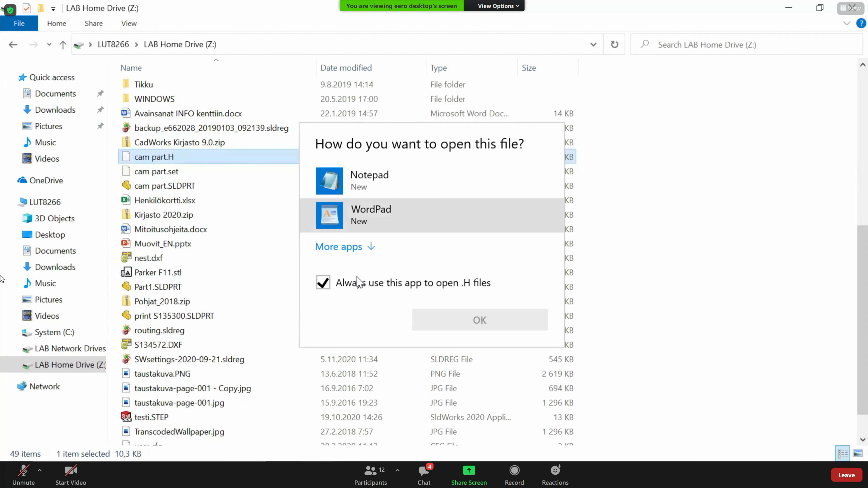
Open cam part.H in WordPad without making it the default app for .H files, and maximize the document
click(355, 222)
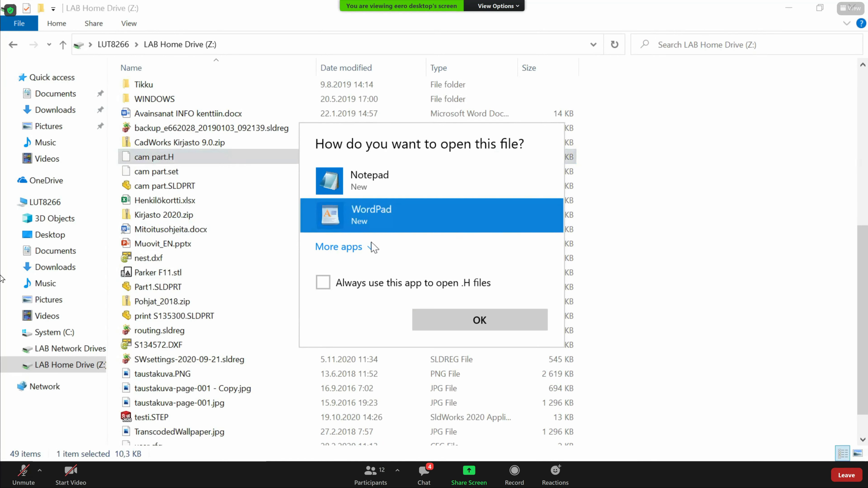
click(465, 322)
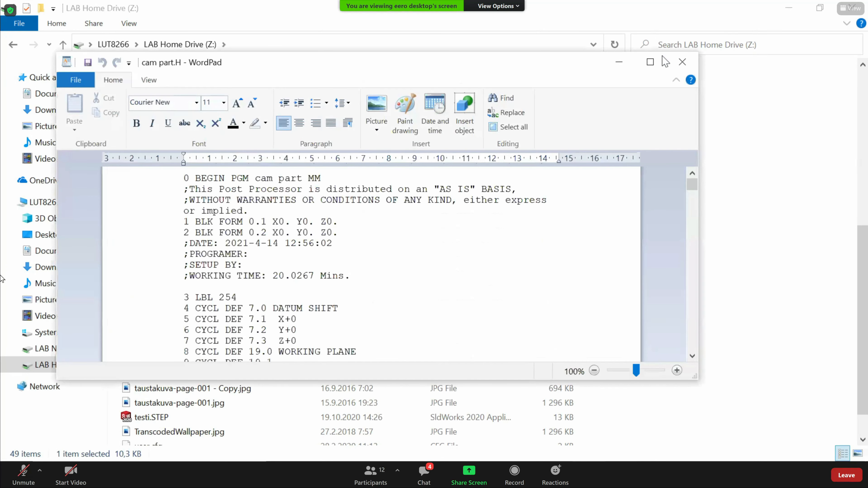
click(650, 63)
Read through the NC program in cam part.H from the drilling cycles to the closing M30 and END PGM lines
scroll(472, 213, down, 14)
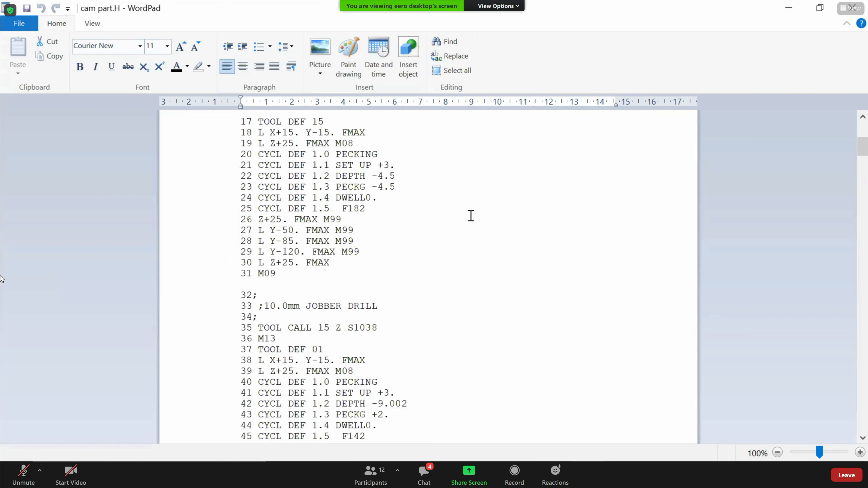
scroll(471, 213, down, 20)
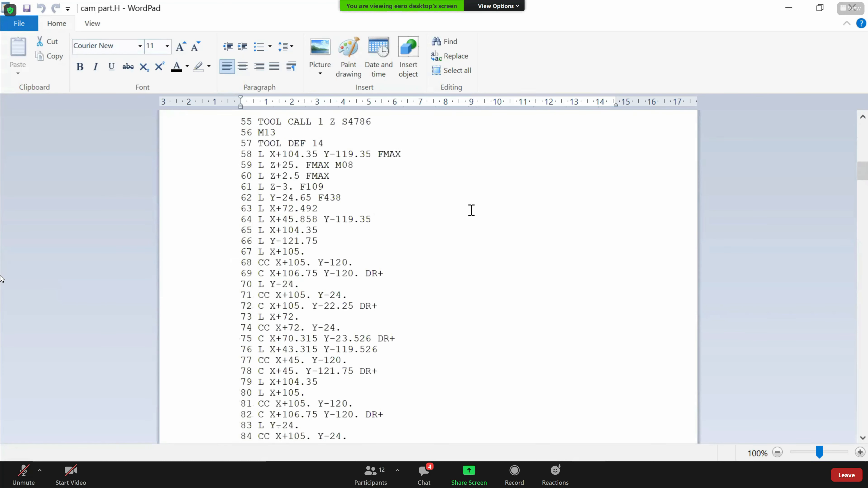
scroll(454, 215, down, 20)
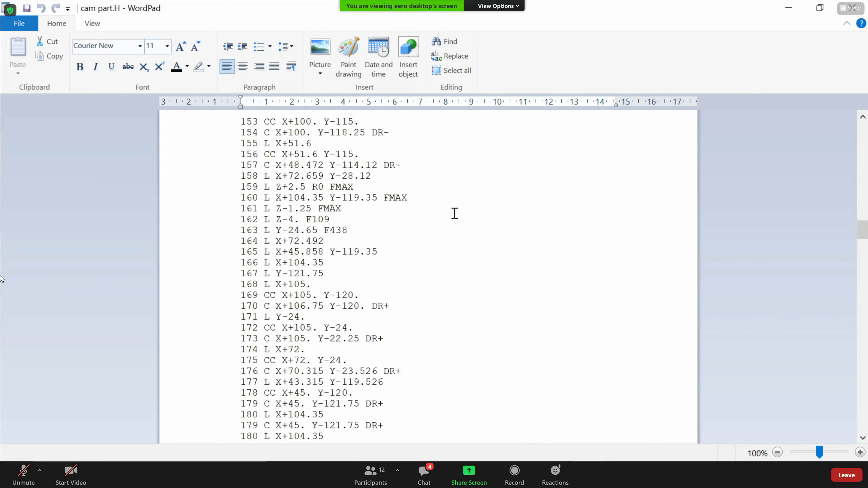
scroll(460, 225, down, 20)
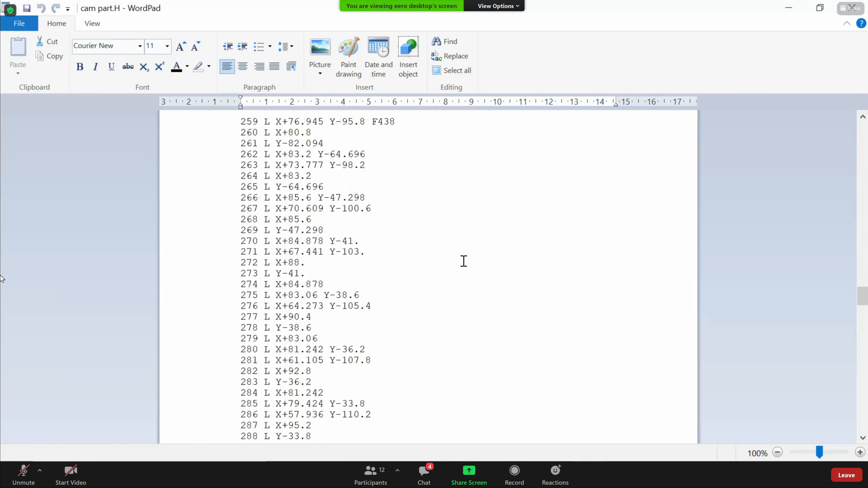
scroll(440, 295, down, 20)
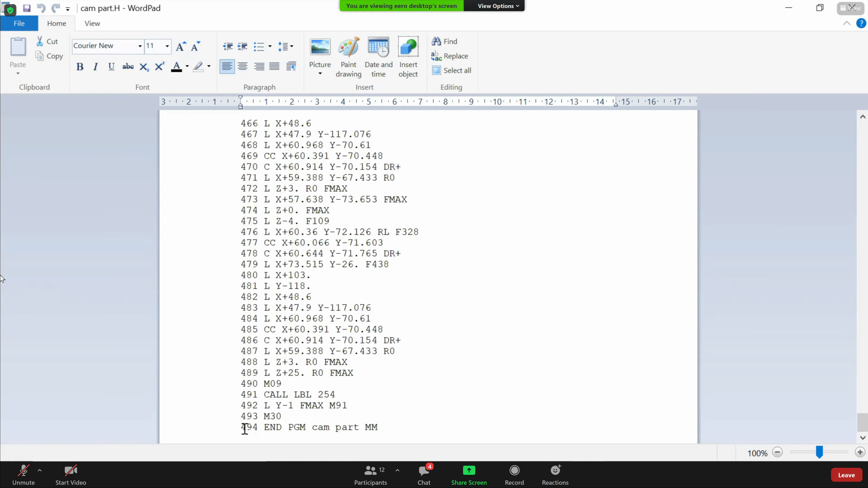
drag(245, 429, 274, 415)
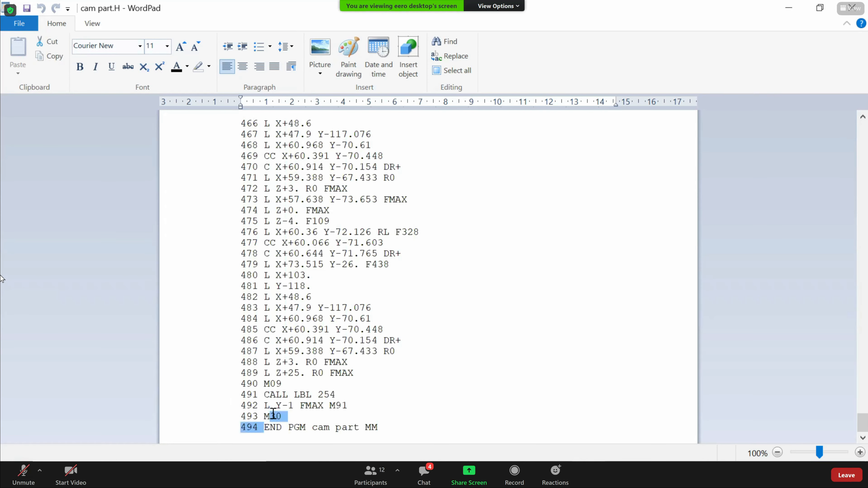
click(462, 395)
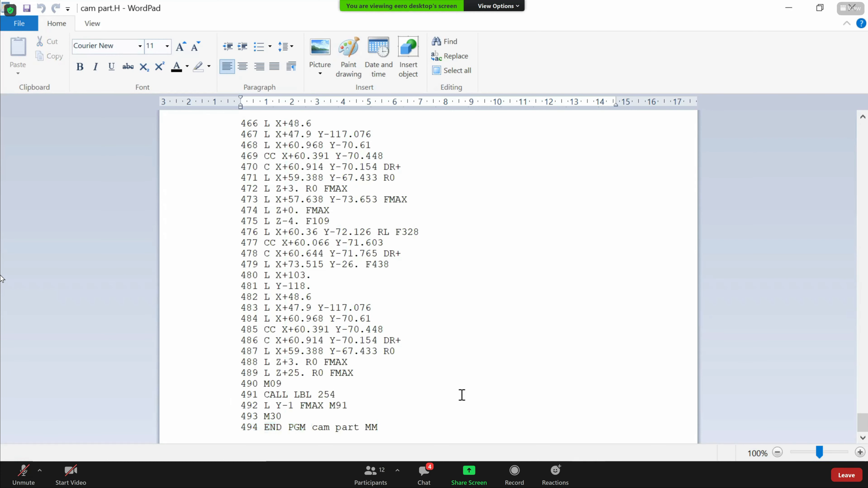
Review the cam part.H program from its final blocks back to the BEGIN PGM header
scroll(462, 395, up, 10)
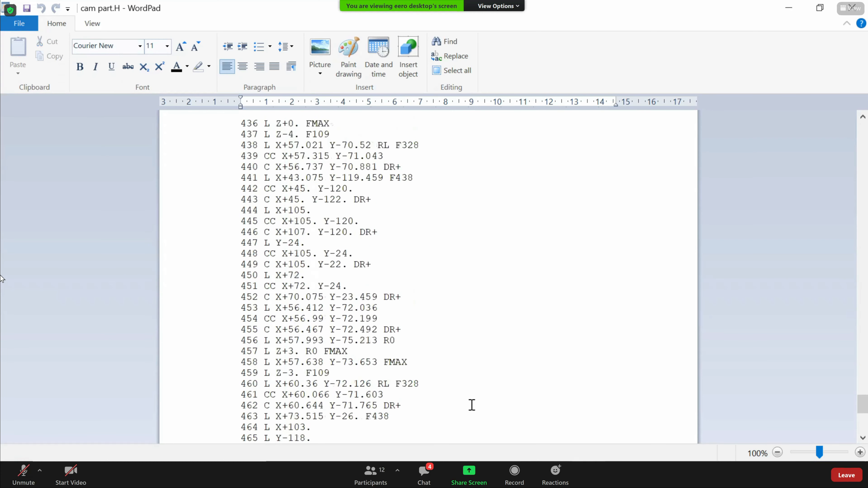
scroll(471, 405, up, 20)
scroll(472, 406, up, 14)
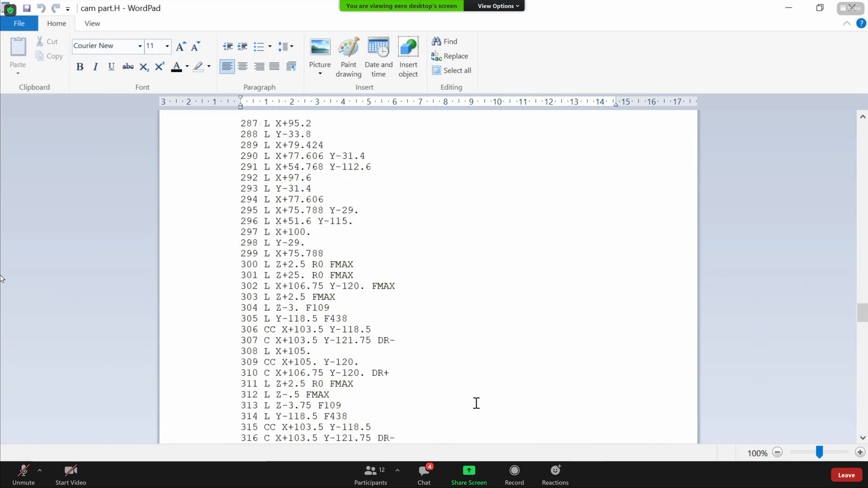
scroll(476, 403, up, 2)
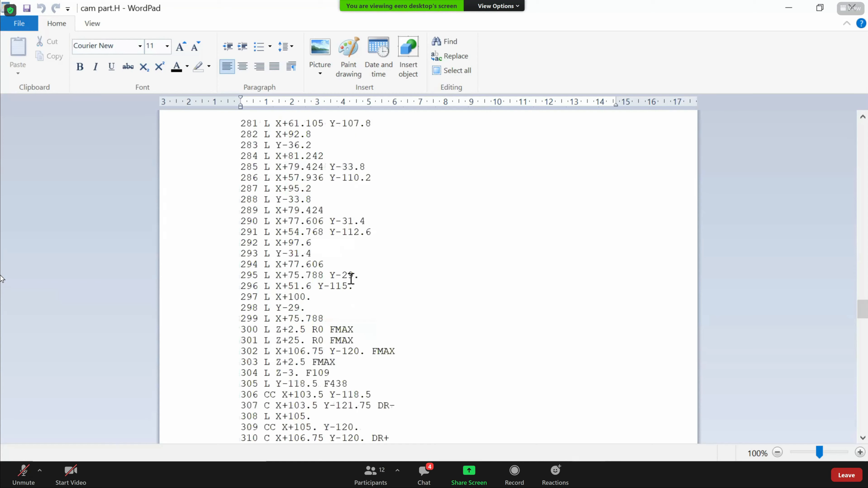
scroll(351, 278, up, 3)
scroll(351, 278, up, 1)
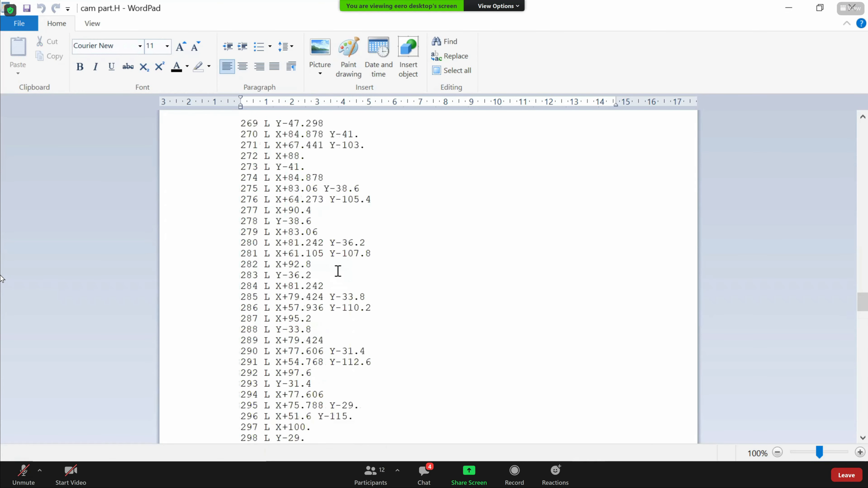
scroll(356, 271, up, 20)
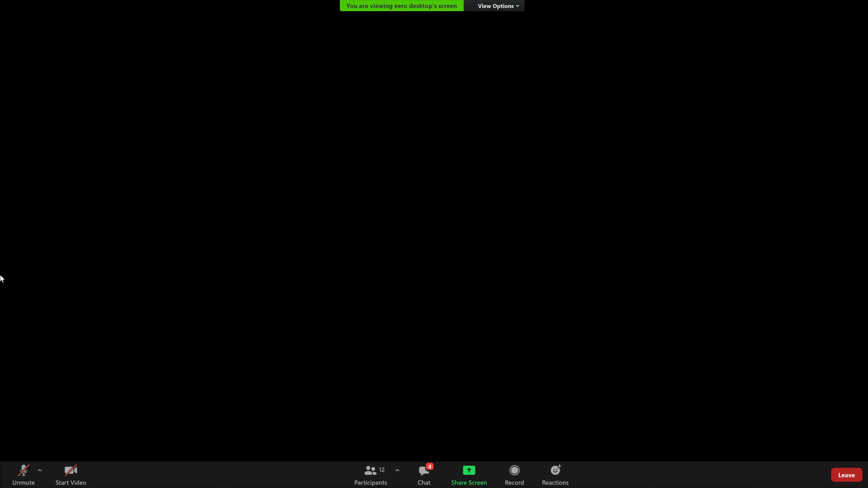
scroll(410, 363, up, 13)
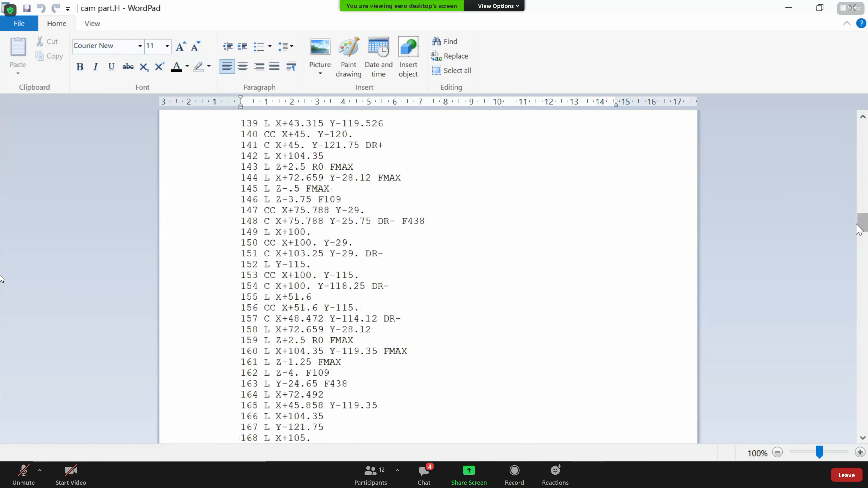
drag(862, 222, 864, 197)
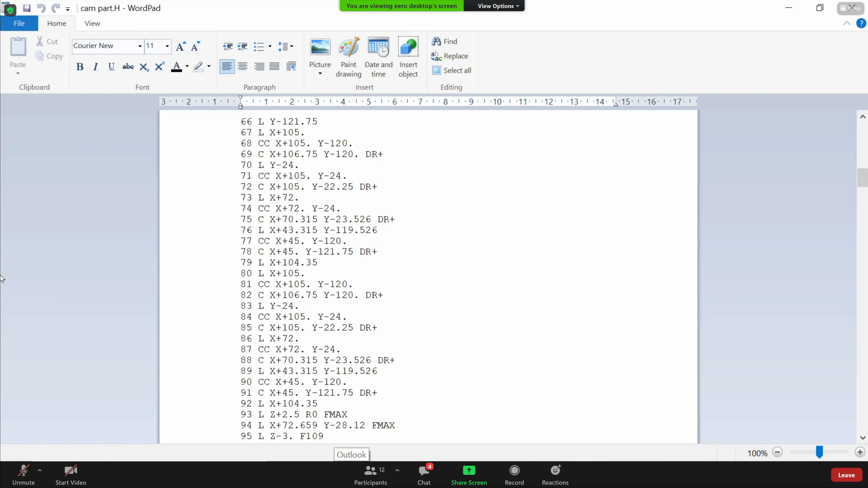
scroll(372, 279, up, 20)
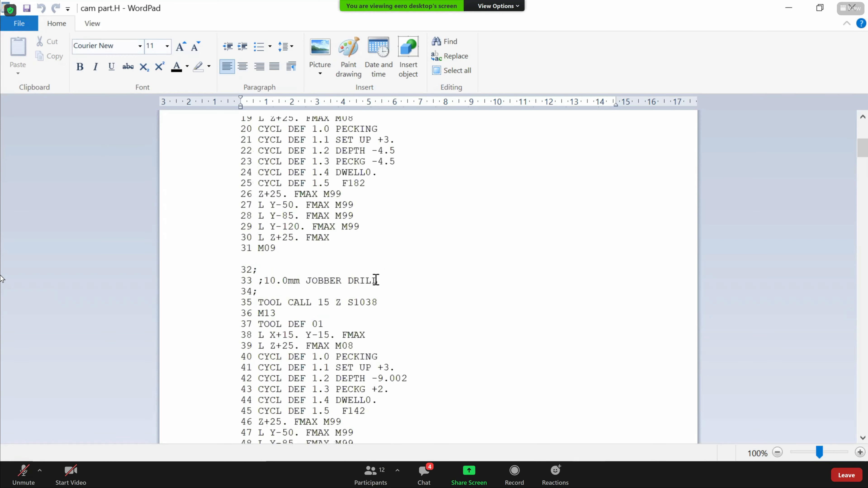
scroll(377, 281, up, 5)
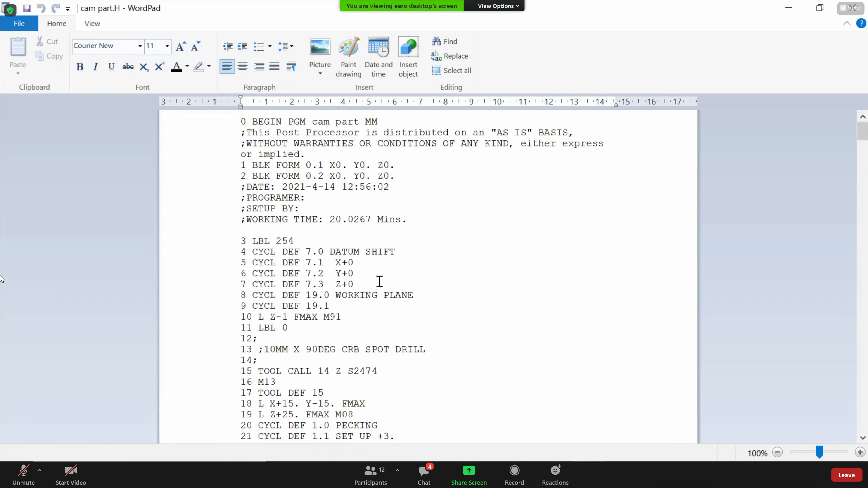
Highlight blocks 14 to 25 of the 10MM X 90DEG CRB SPOT DRILL section for inspection
scroll(363, 219, down, 3)
scroll(364, 219, down, 7)
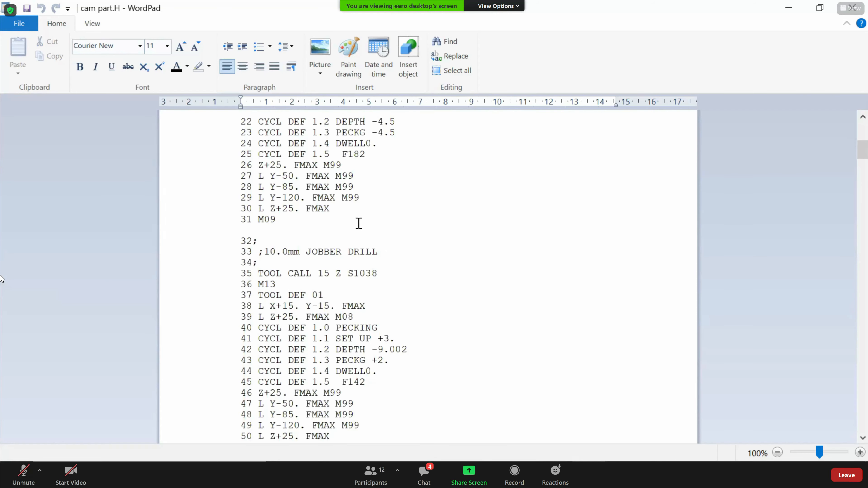
scroll(333, 226, up, 3)
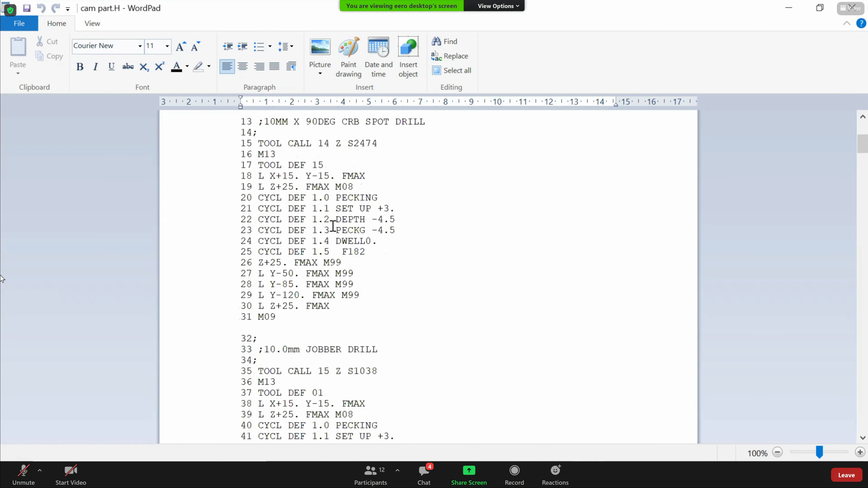
scroll(333, 226, up, 2)
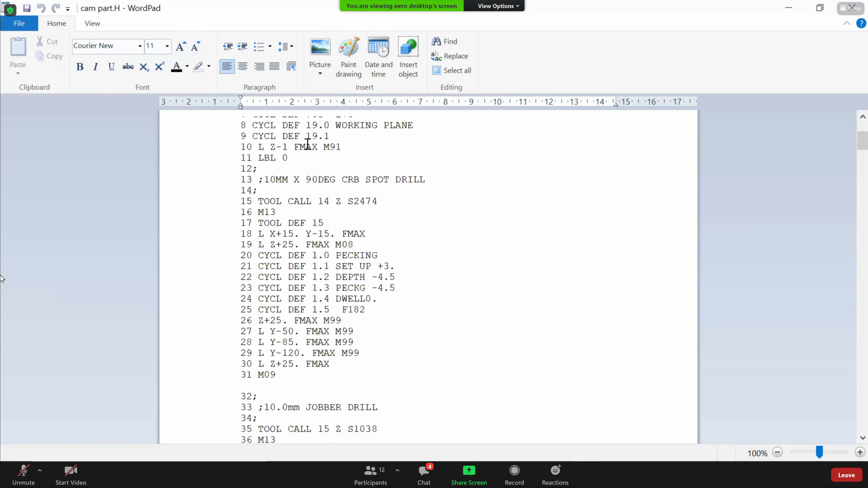
click(282, 383)
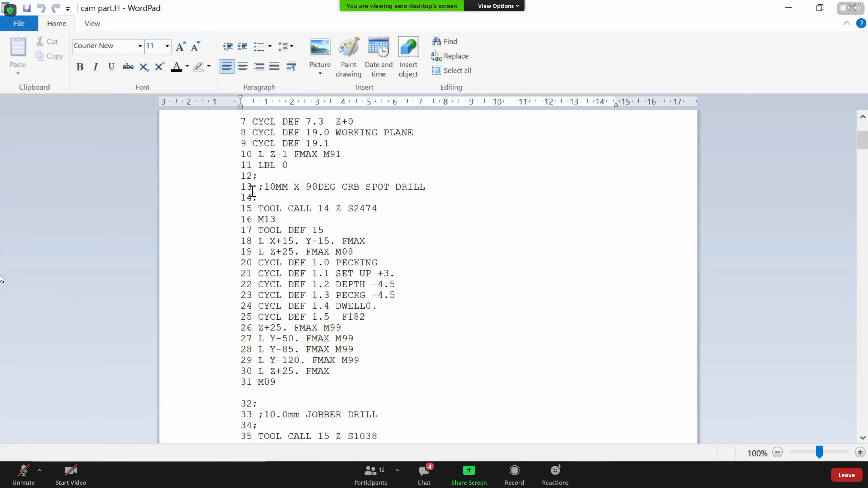
drag(247, 197, 360, 319)
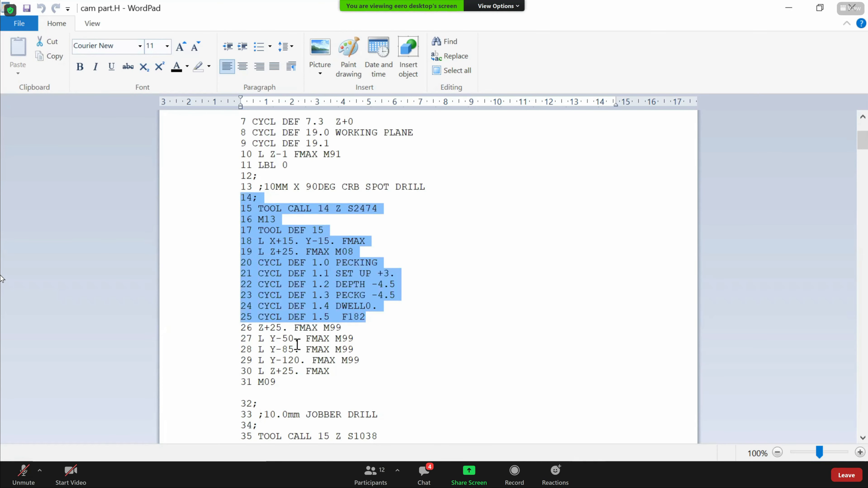
click(437, 249)
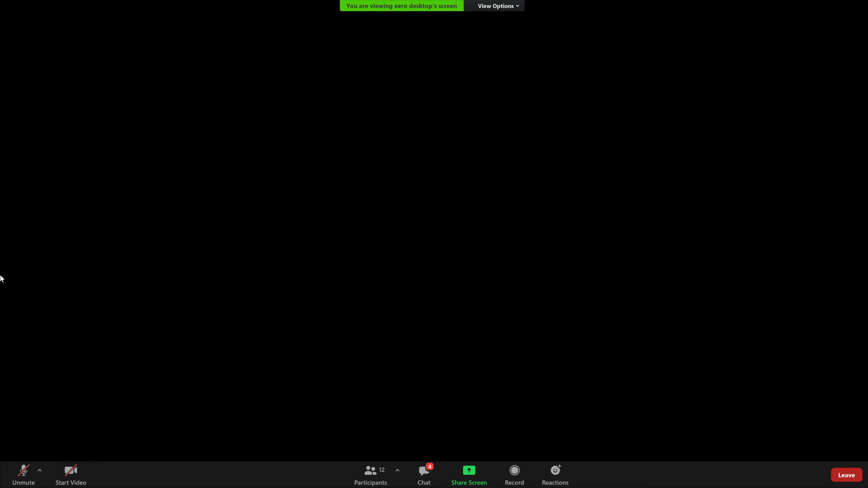
Highlight the spot drill's positioning moves in blocks 18 and 19, its pecking cycle in blocks 20 to 26, and Y-50 in block 27
drag(241, 241, 365, 240)
drag(258, 252, 354, 253)
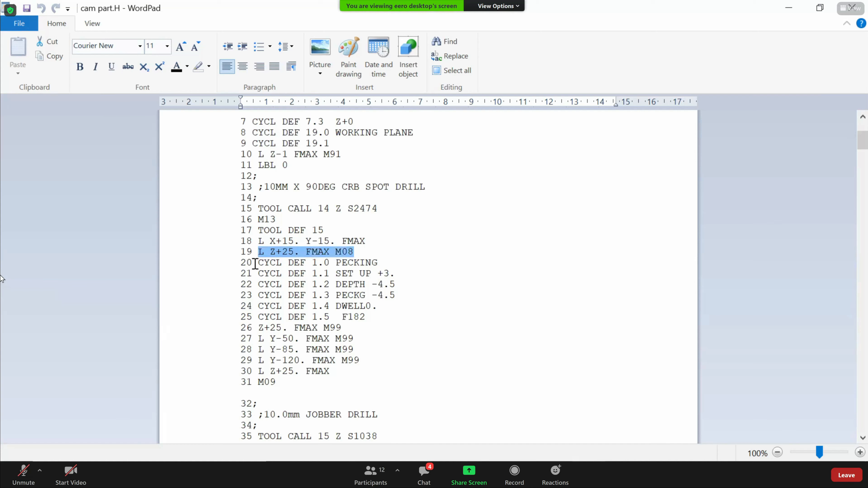
drag(256, 263, 376, 335)
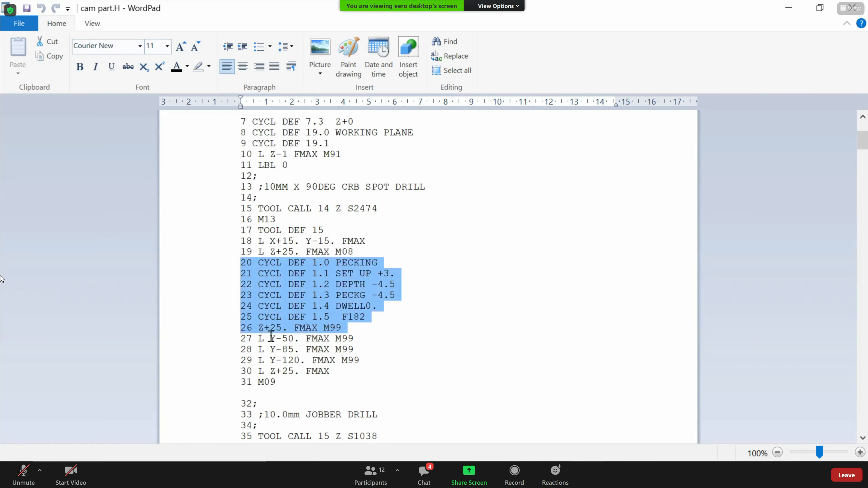
double_click(283, 338)
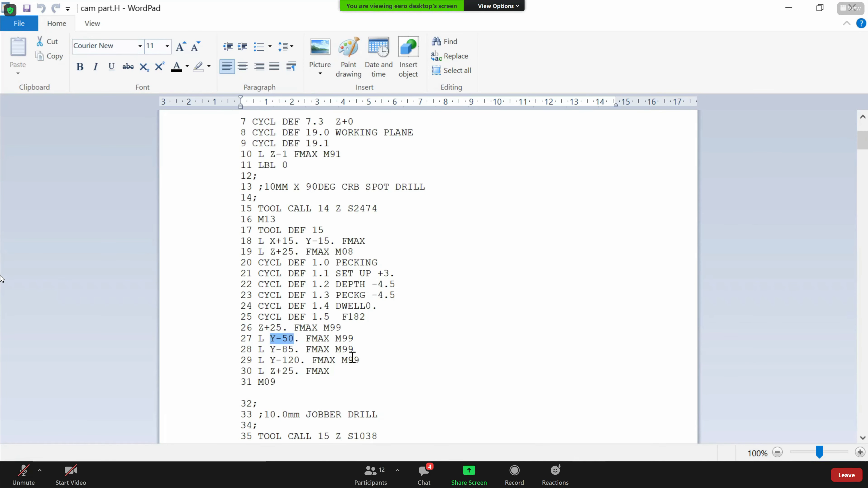
Highlight the block numbers and semicolons that open the 10.0mm JOBBER DRILL and spot drill comment lines
scroll(250, 291, down, 6)
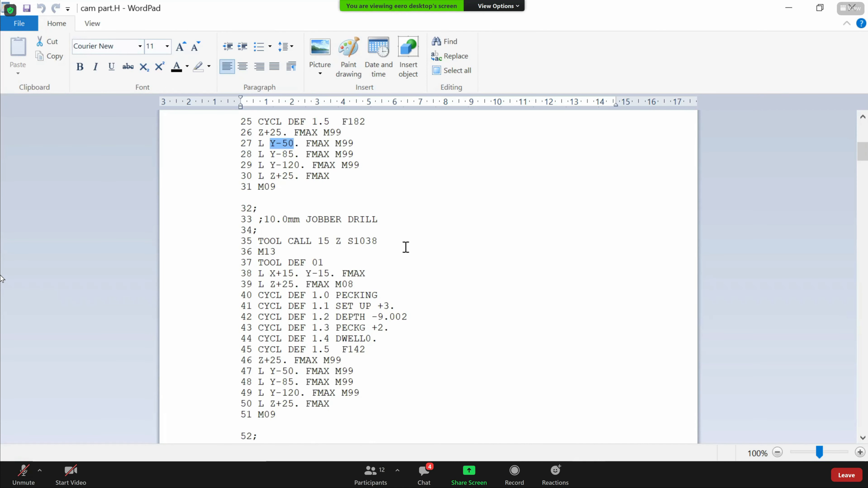
scroll(406, 247, down, 4)
scroll(409, 236, up, 1)
scroll(394, 225, up, 3)
click(257, 232)
drag(258, 232, 265, 232)
click(264, 232)
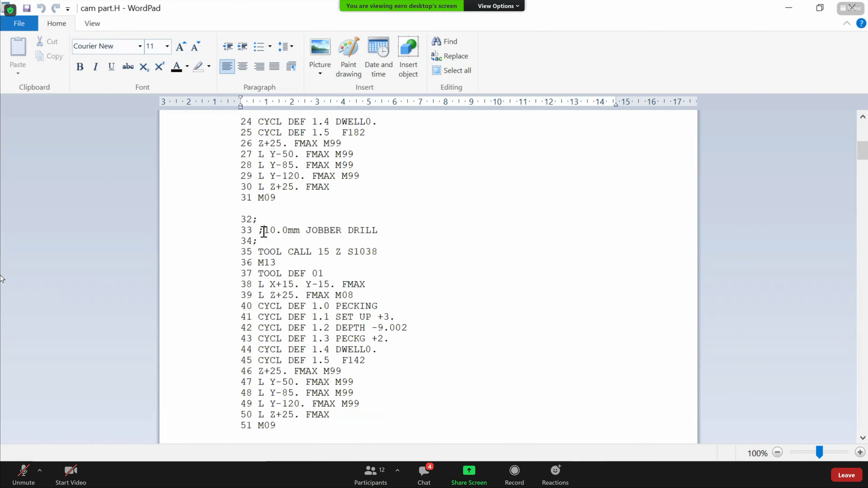
key(shift+Home)
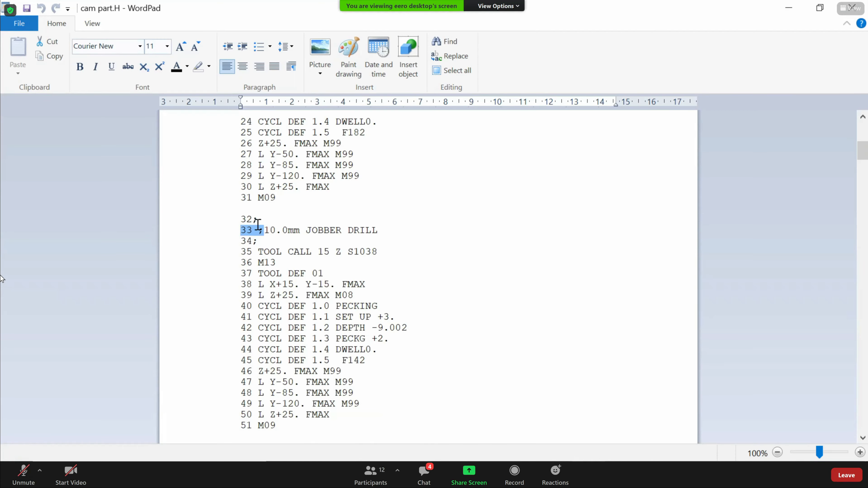
drag(258, 221, 250, 220)
click(262, 236)
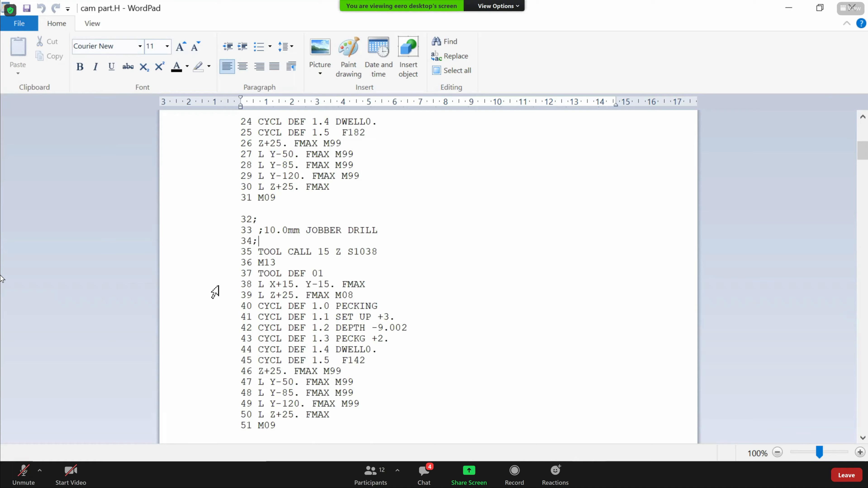
scroll(259, 284, up, 5)
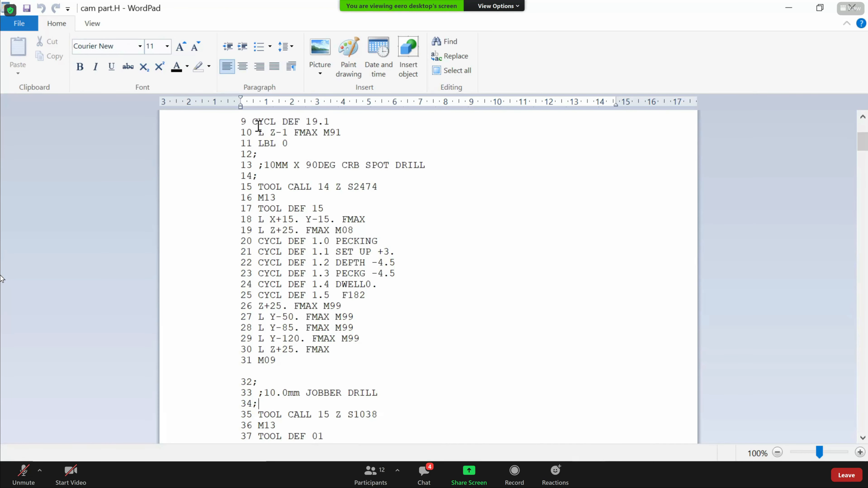
drag(241, 166, 263, 167)
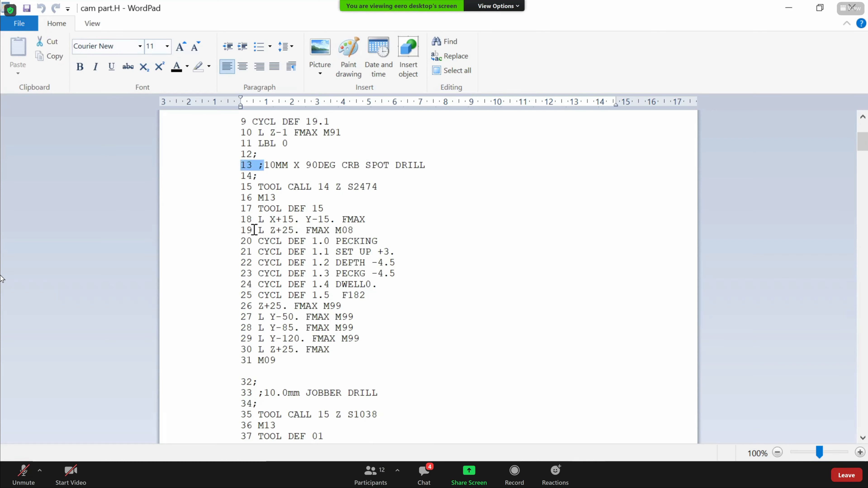
Add the comment ";linear movement Y-120" at the end of block 49 in the jobber drill section
scroll(254, 230, down, 1)
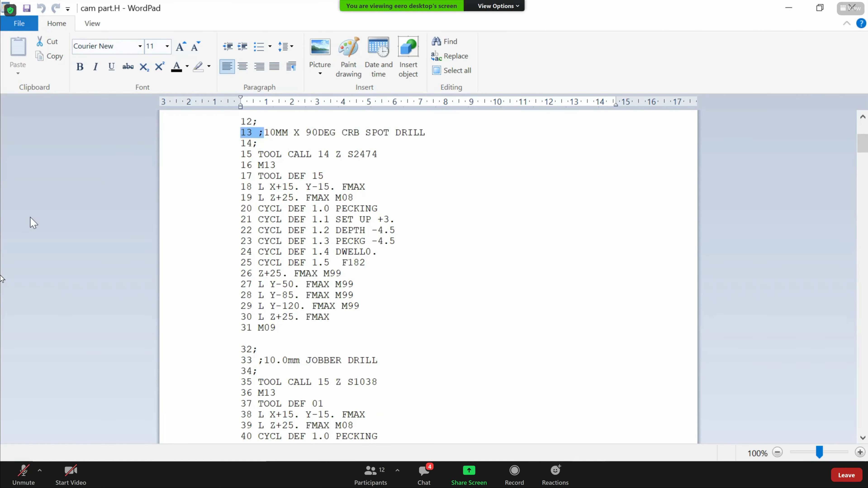
scroll(275, 291, down, 1)
scroll(274, 291, down, 7)
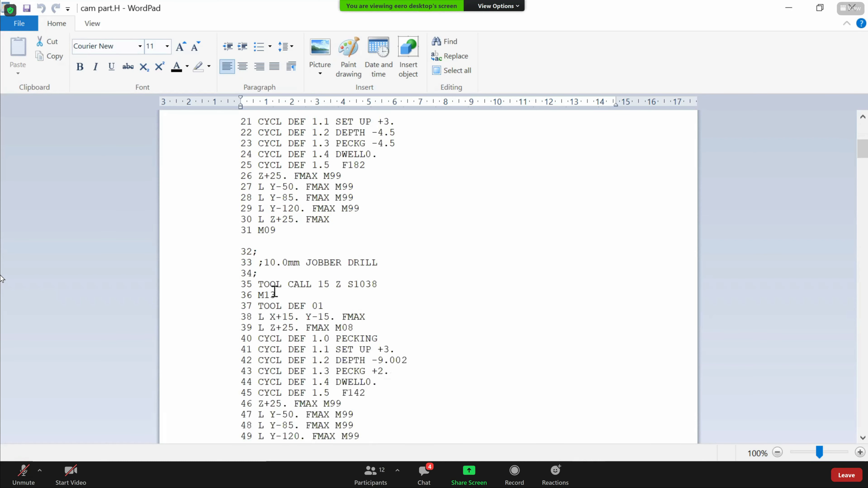
scroll(270, 309, up, 1)
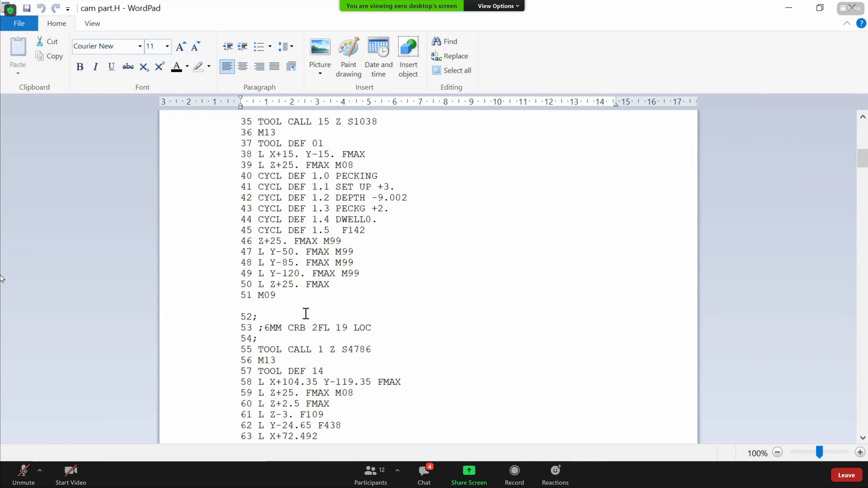
click(383, 274)
text(; linear movement)
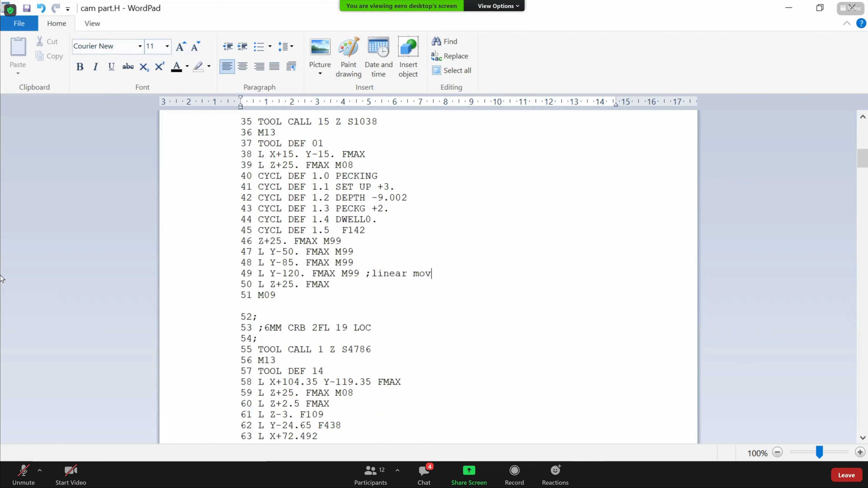
text( Y-120)
Delete the comment text from the end of block 49
key(BackSpace)
key(BackSpace)
key(BackSpace)
key(BackSpace)
key(BackSpace)
key(BackSpace)
key(BackSpace)
key(BackSpace)
key(BackSpace)
key(BackSpace)
key(BackSpace)
key(BackSpace)
key(BackSpace)
key(BackSpace)
key(BackSpace)
key(BackSpace)
key(BackSpace)
key(BackSpace)
key(BackSpace)
key(BackSpace)
Highlight the PROGRAMER comment in the program header for inspection, then clear the selection
scroll(395, 284, up, 14)
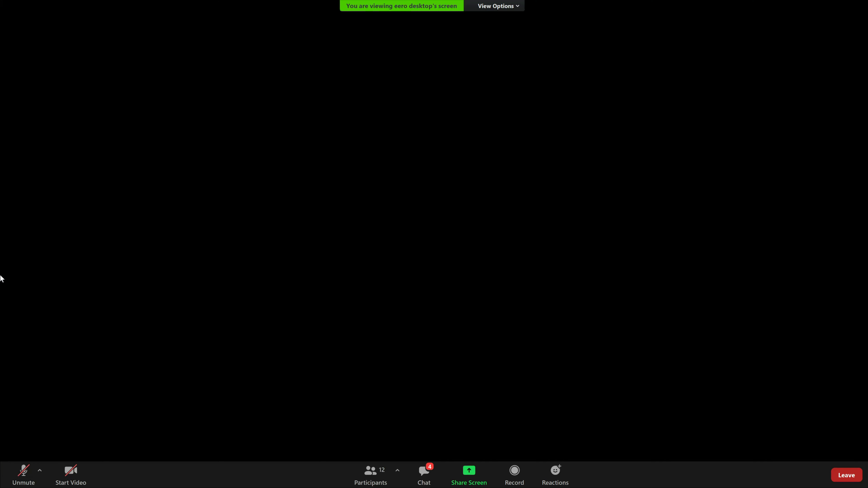
drag(294, 197, 259, 199)
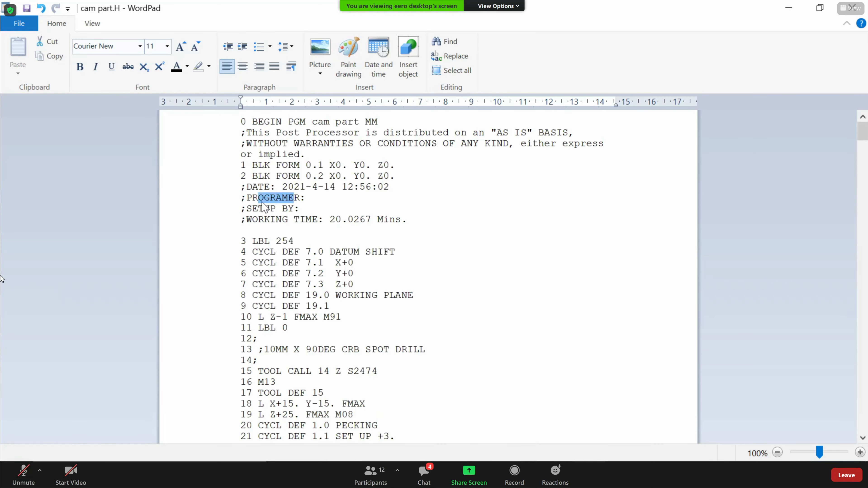
click(390, 193)
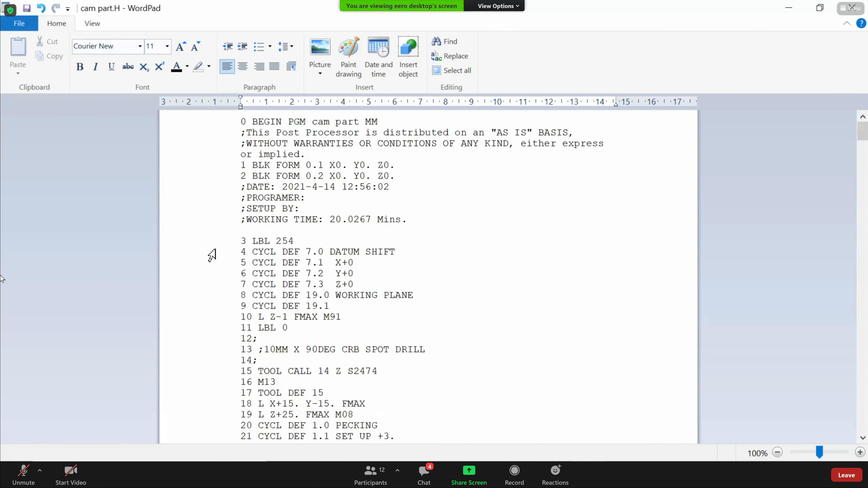
Examine the program from the datum shift cycle down through the 6 mm cutter's milling toolpath blocks
scroll(203, 253, down, 4)
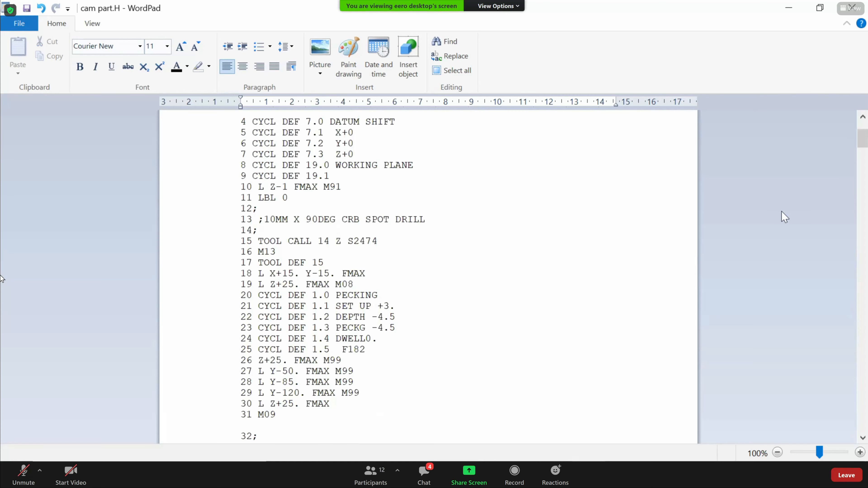
drag(861, 137, 861, 259)
scroll(307, 281, down, 11)
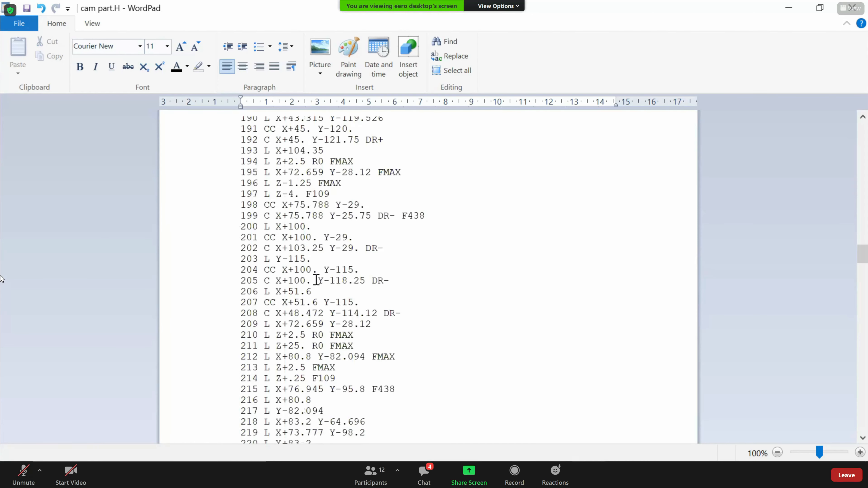
scroll(308, 281, down, 20)
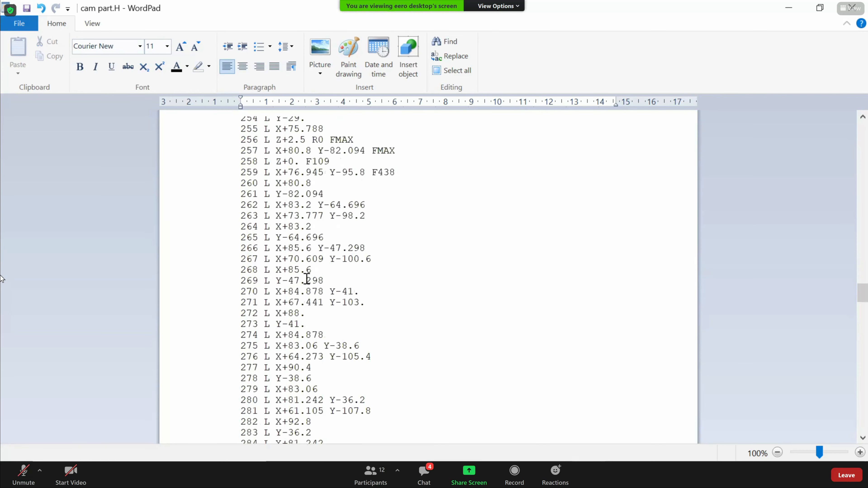
scroll(307, 279, down, 20)
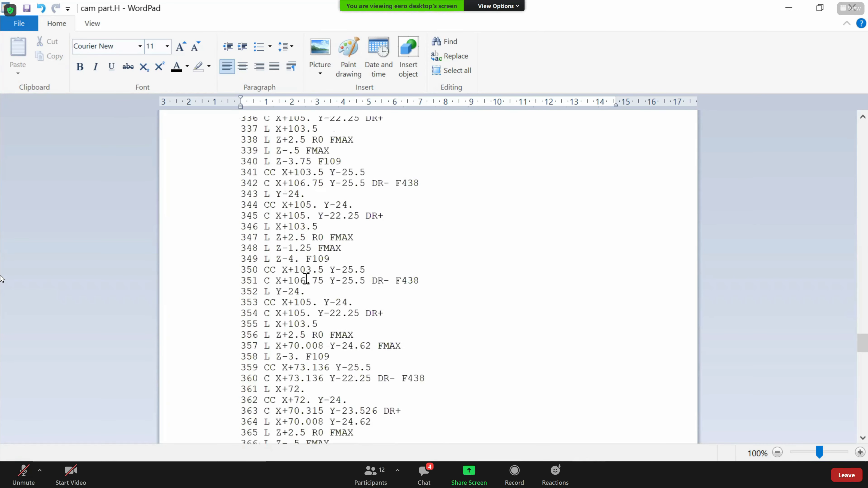
Examine the 6 mm cutter's remaining toolpath blocks down to block 433, and minimize the program and file folder windows
scroll(306, 279, down, 3)
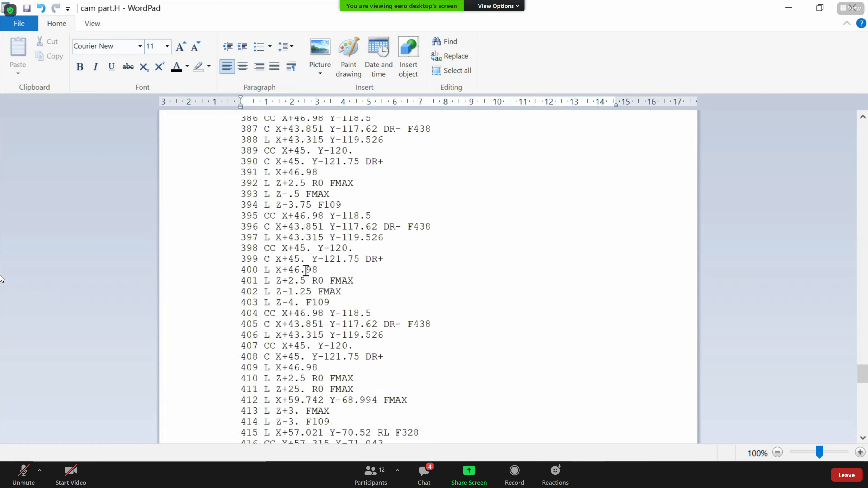
scroll(296, 265, down, 6)
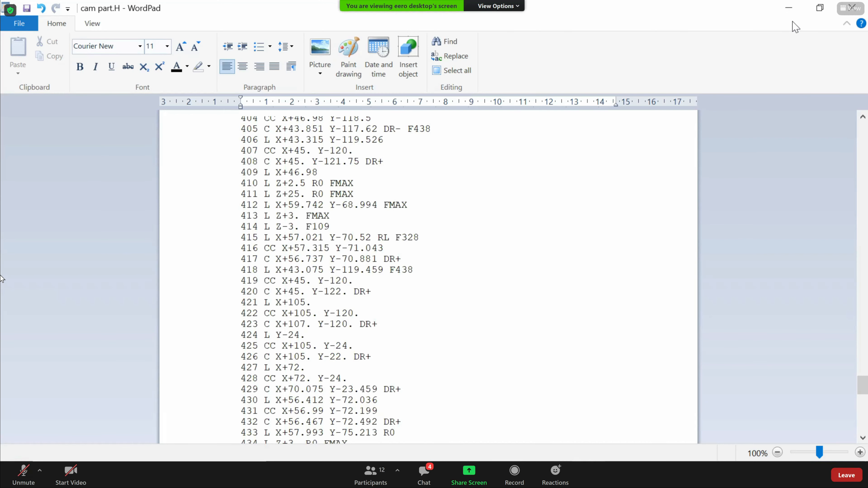
click(793, 10)
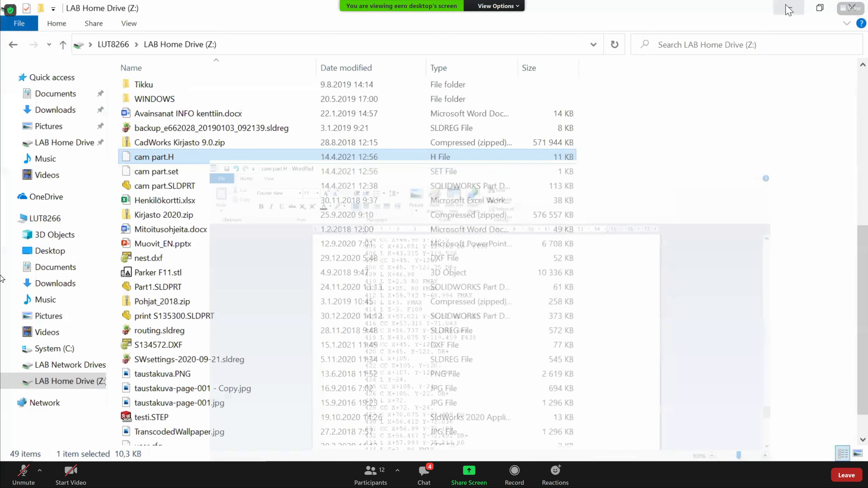
click(789, 8)
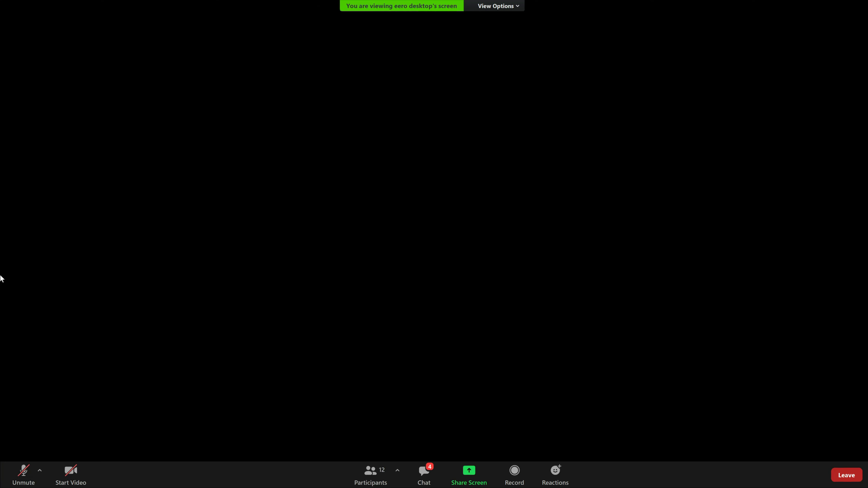
Switch to the CAM part in SOLIDWORKS and select the Rough Mill1 operation
drag(397, 139, 453, 146)
click(443, 197)
click(549, 227)
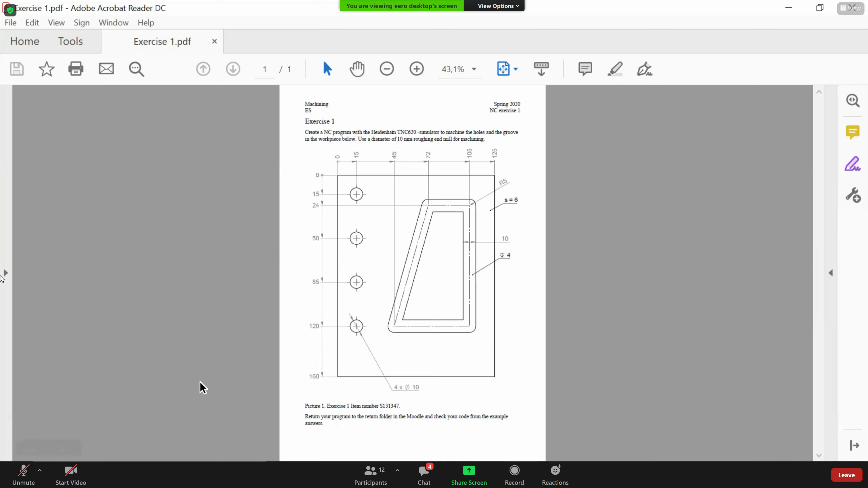
key(alt+Tab)
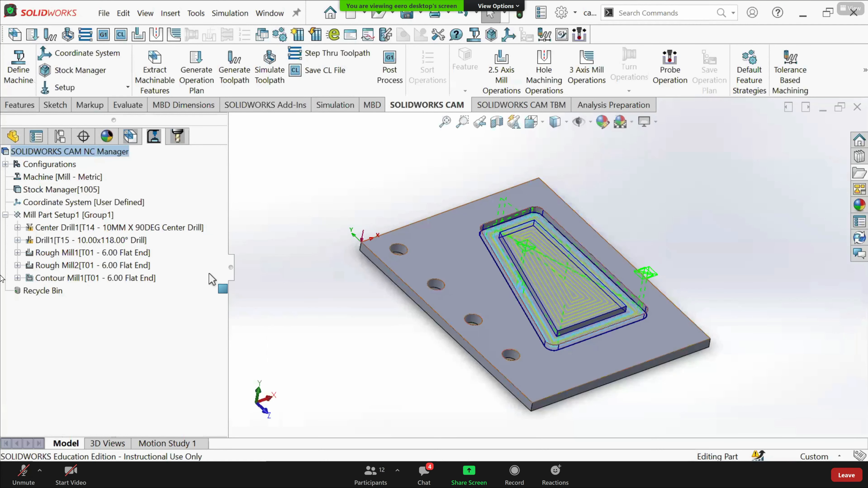
click(124, 255)
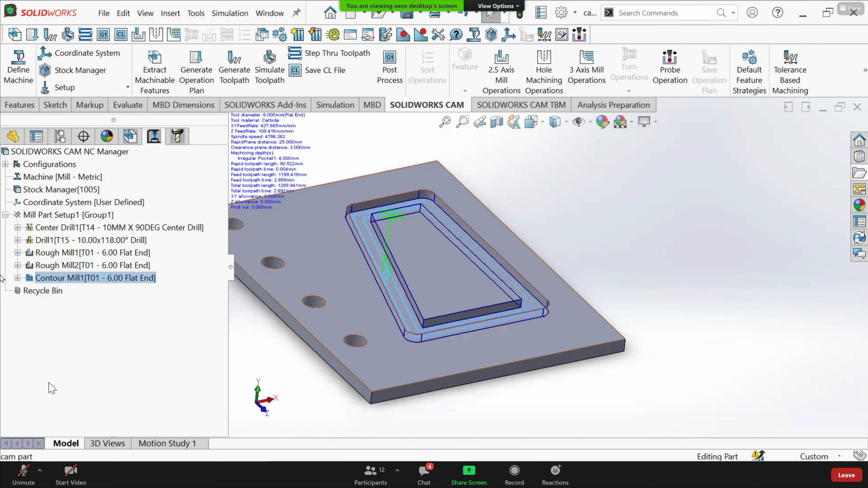
Edit the Contour Mill1 operation and replace its tool with the 10MM CRB 2FL 22 LOC flat end mill, including the corresponding holder
click(86, 281)
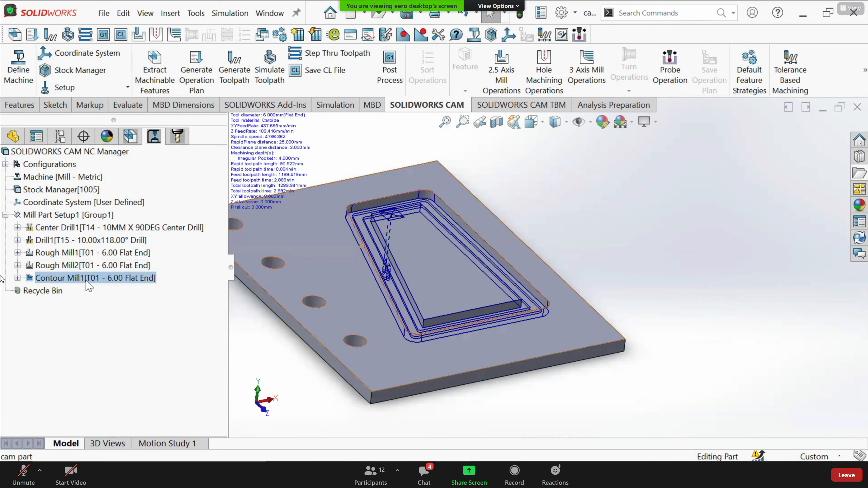
right_click(88, 281)
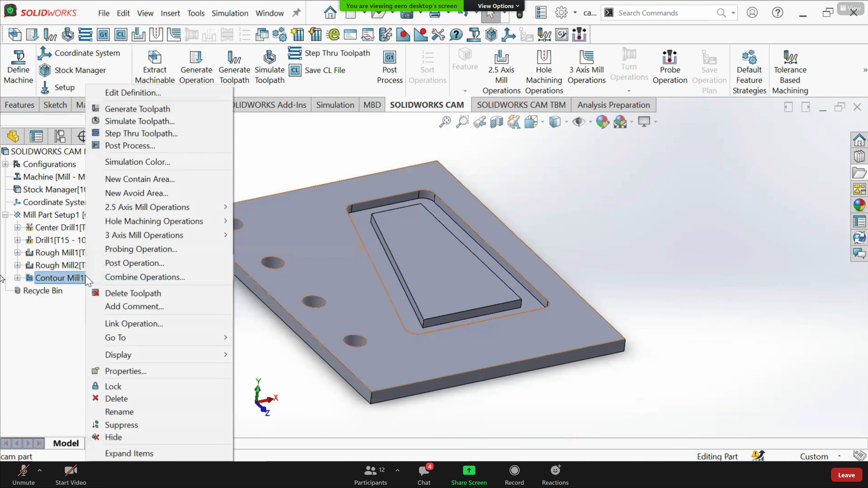
click(139, 97)
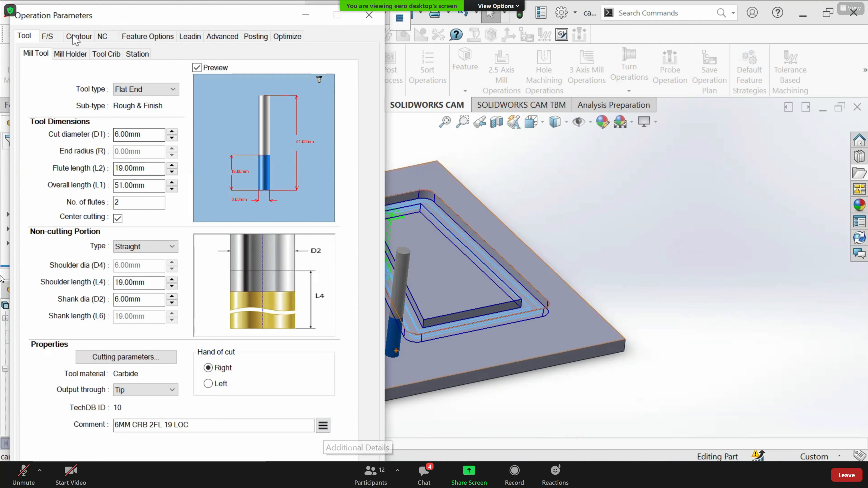
click(72, 55)
click(105, 56)
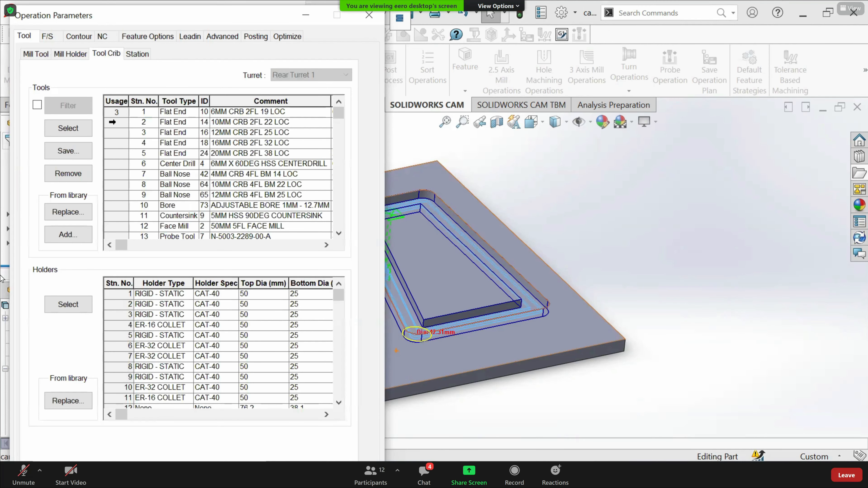
click(112, 122)
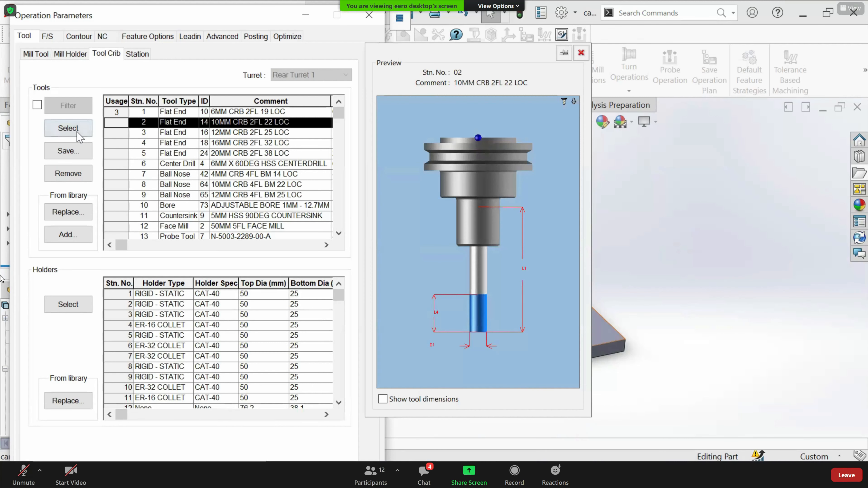
click(68, 128)
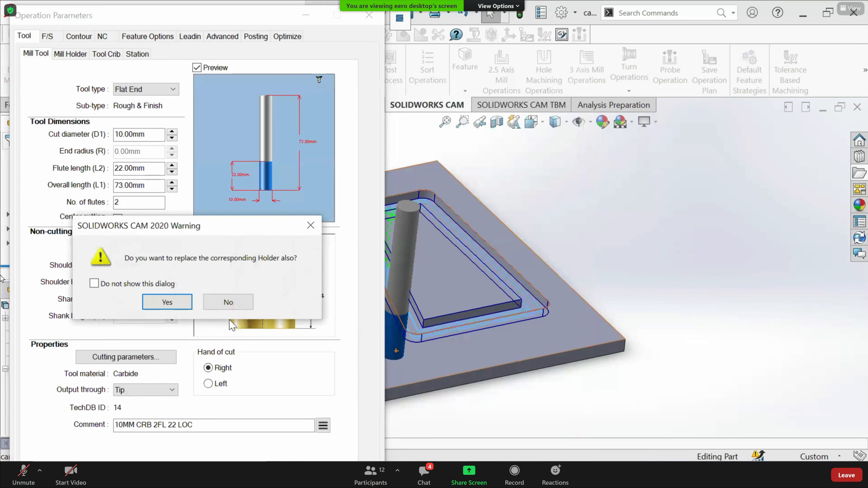
click(167, 302)
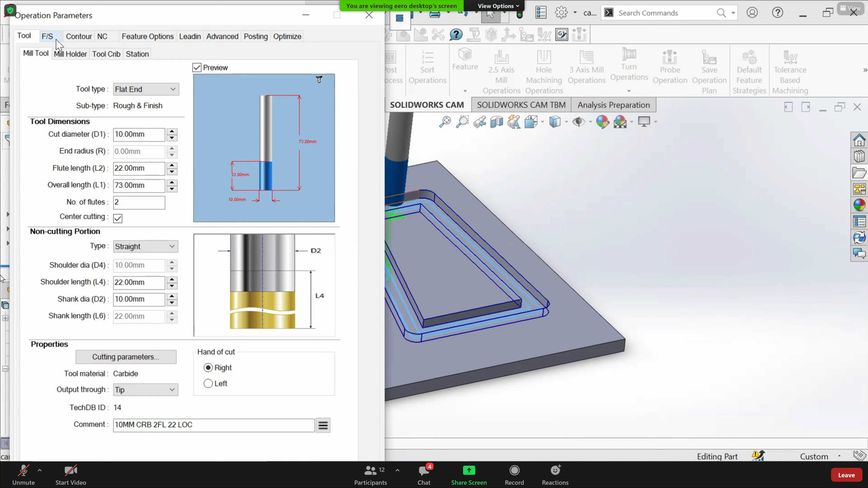
Open and close the material library from Contour Mill1's feed and speed settings, and define the values by Operation
click(55, 40)
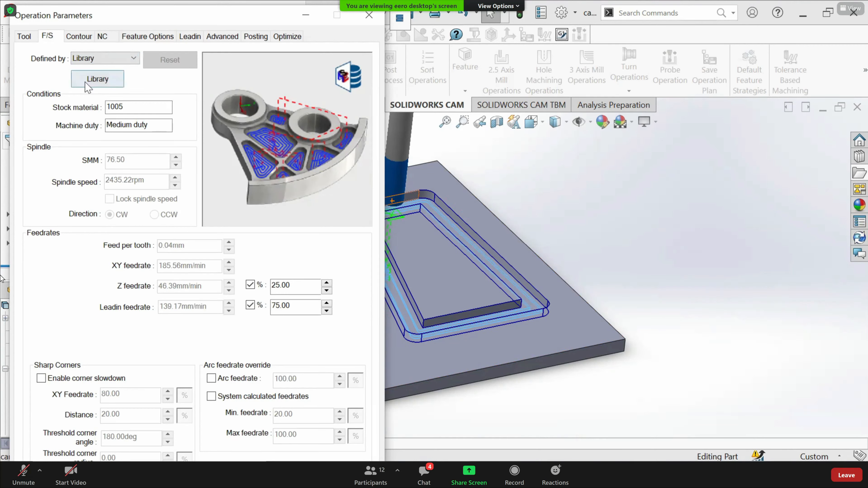
click(97, 81)
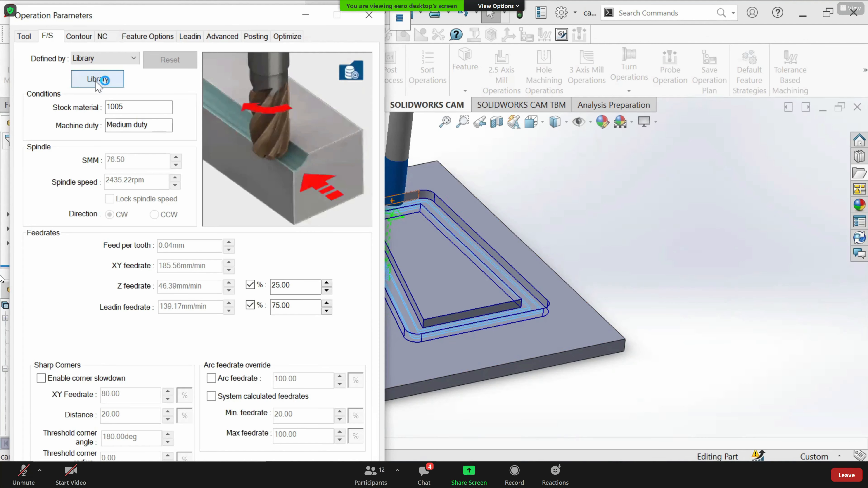
click(551, 265)
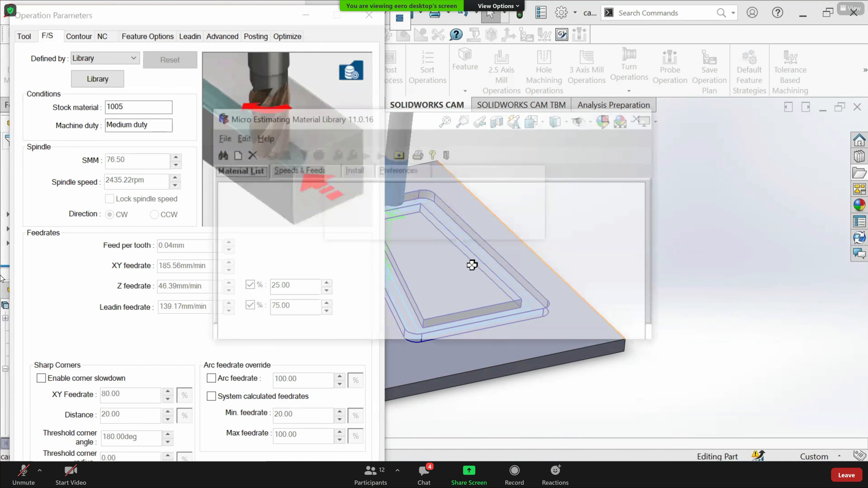
click(629, 121)
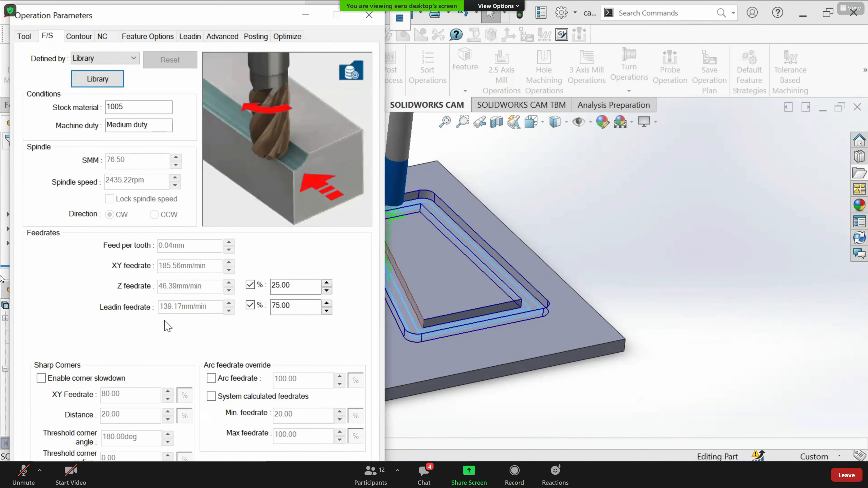
click(125, 59)
click(102, 73)
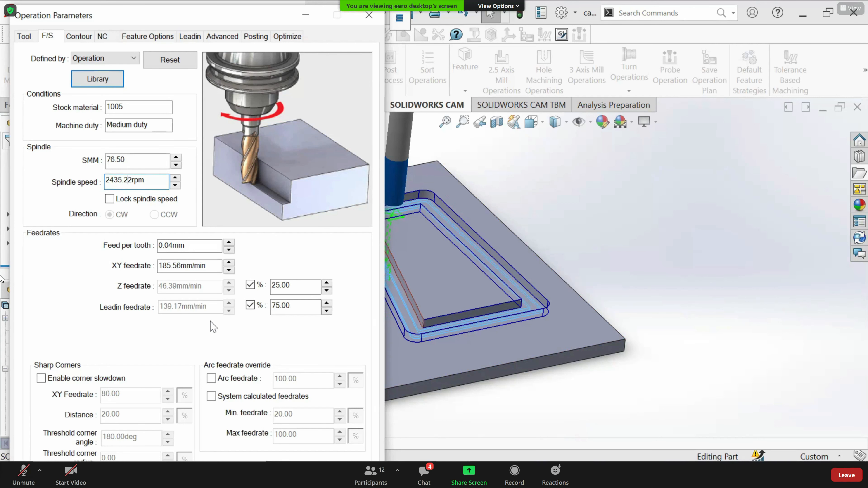
Review Contour Mill1's contour, feature option, lead-in, advanced, posting and optimization settings
click(86, 37)
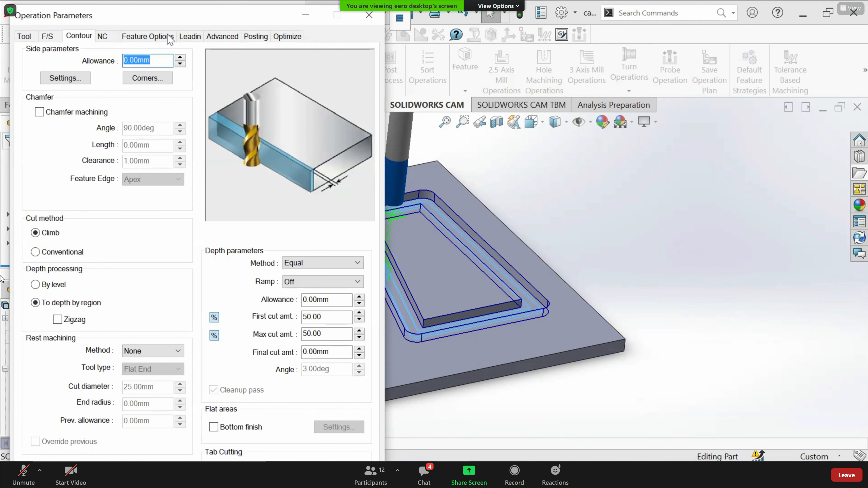
drag(224, 25, 260, 21)
click(148, 33)
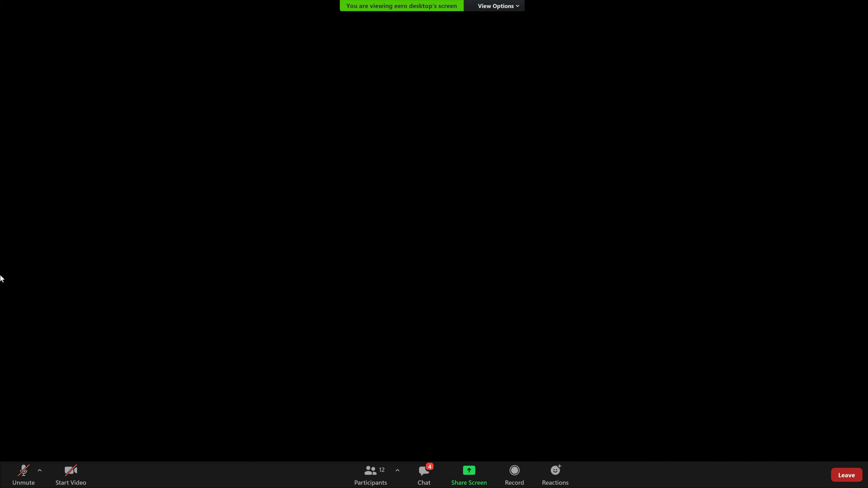
click(191, 32)
click(239, 37)
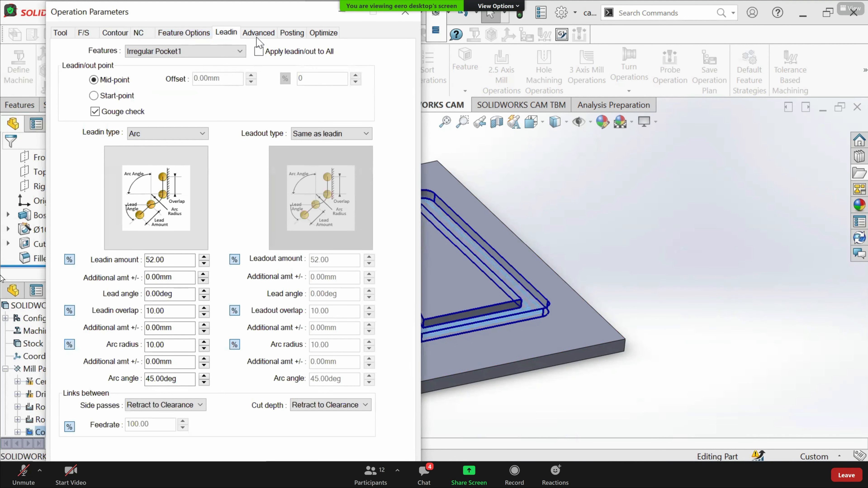
click(258, 34)
click(292, 34)
click(323, 34)
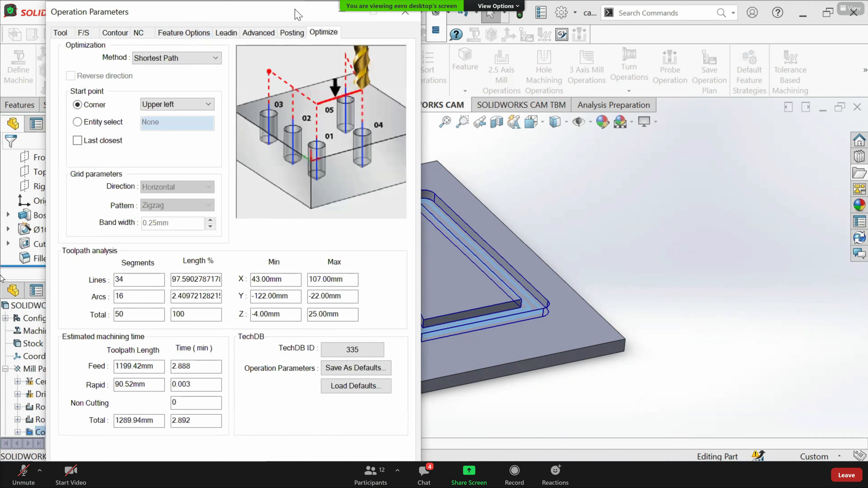
Check the 10 mm mill tool's settings and close Contour Mill1's operation parameters without applying the changes
drag(347, 63, 319, 11)
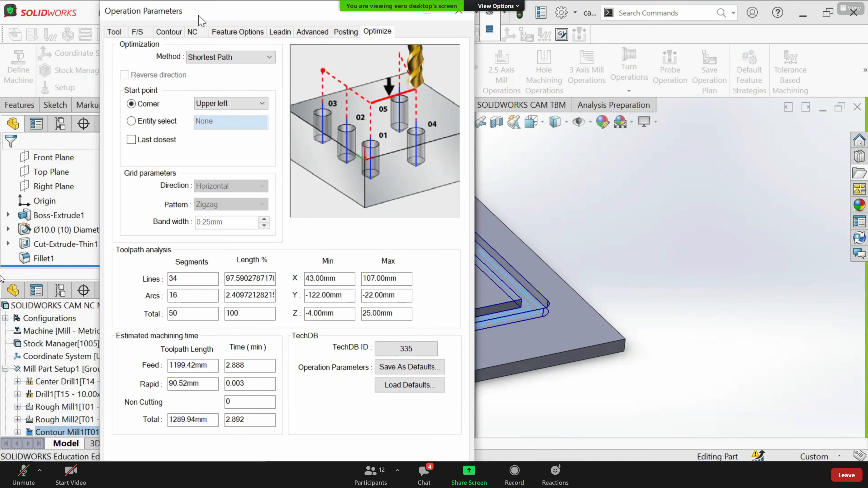
drag(202, 20, 193, 10)
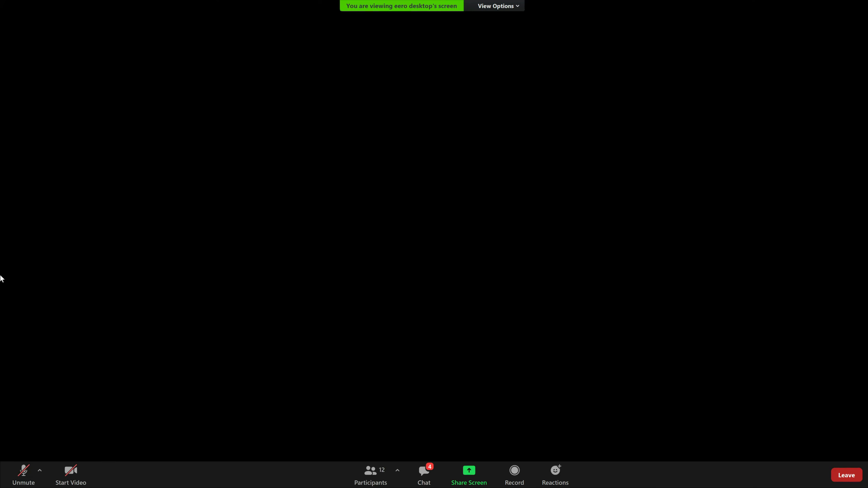
click(105, 32)
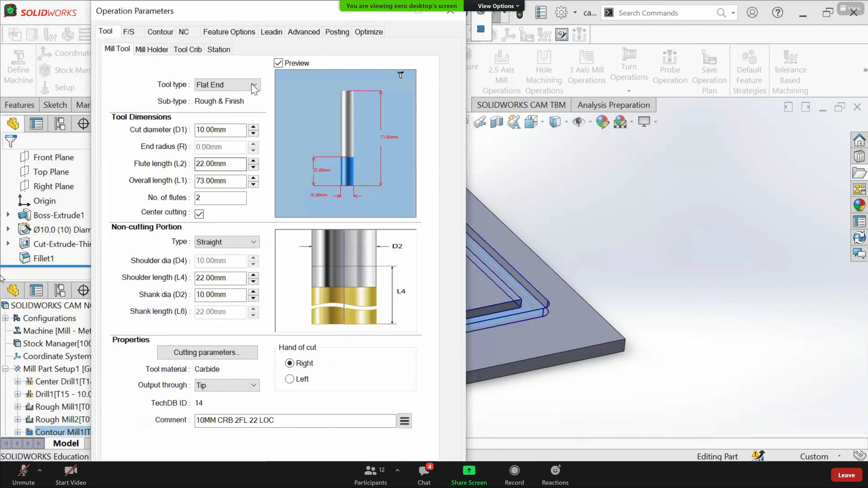
drag(223, 20, 407, 53)
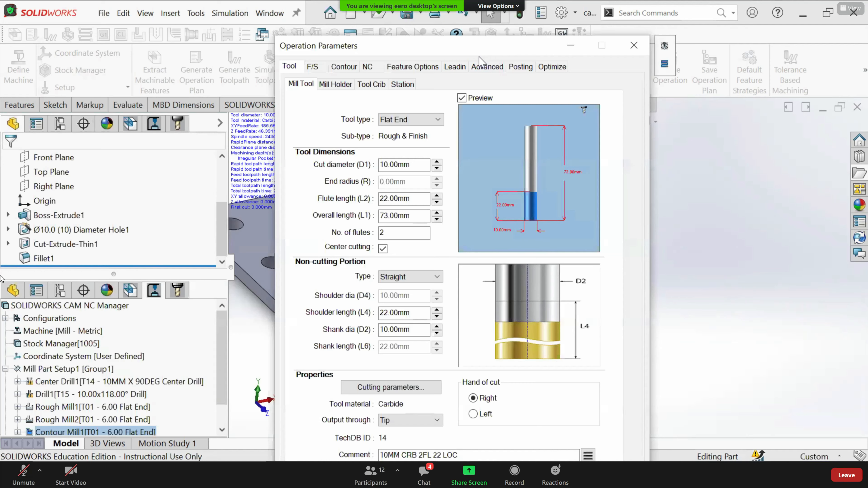
drag(493, 51, 482, 16)
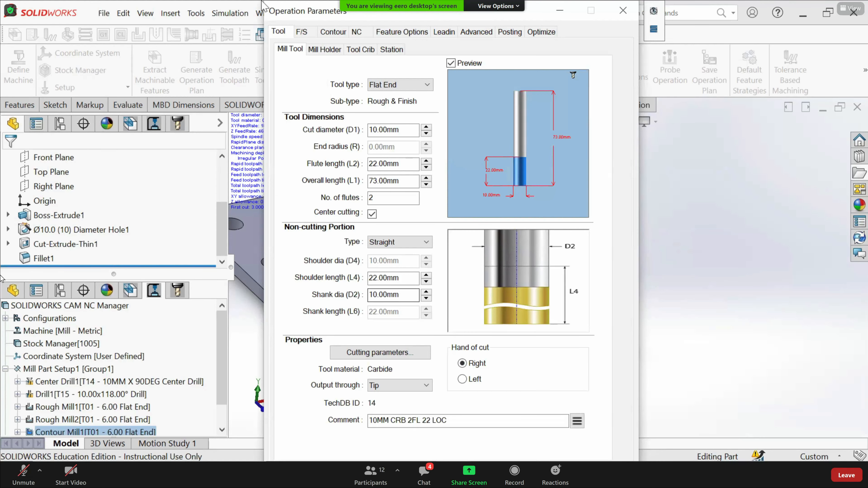
drag(299, 16, 271, 44)
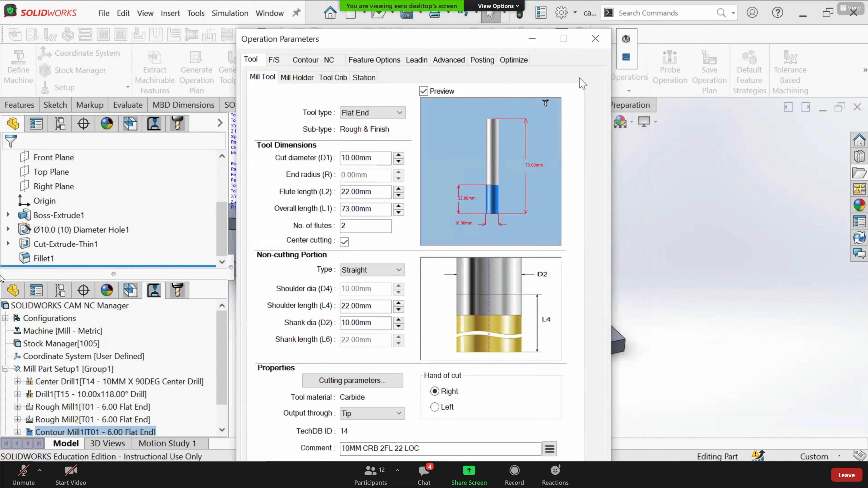
click(596, 47)
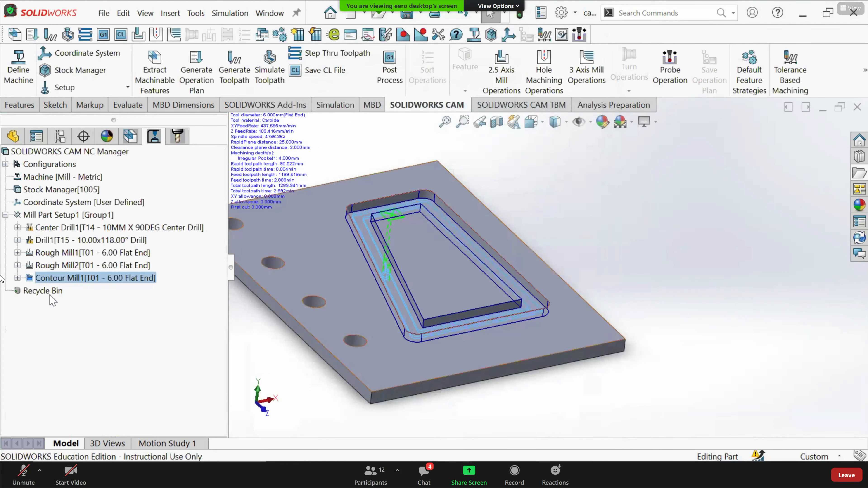
Reopen Contour Mill1's definition and inspect its feed and speed values and mill tool dimensions
right_click(73, 280)
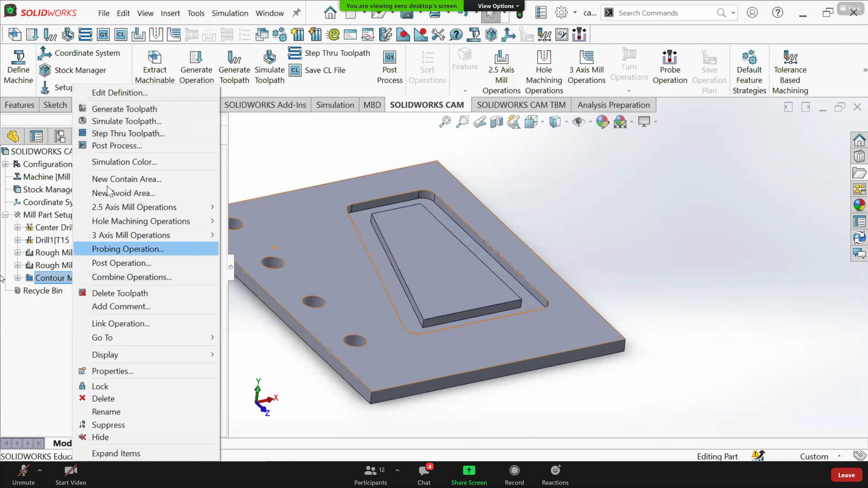
click(130, 93)
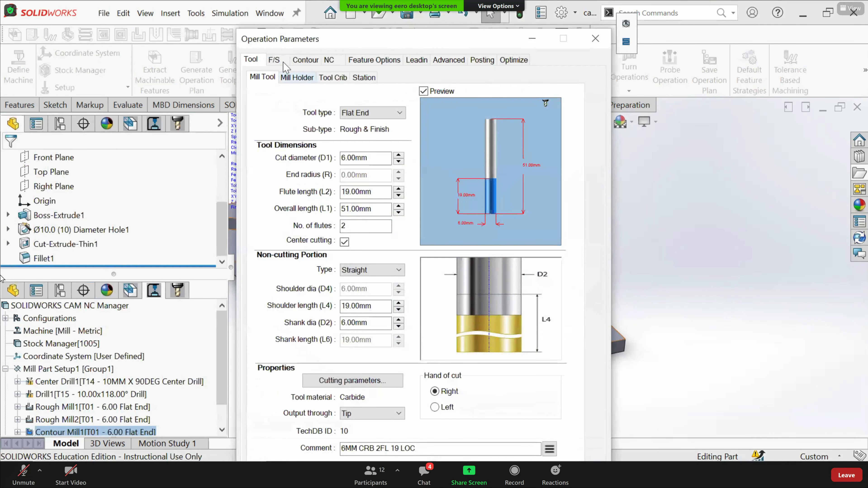
click(273, 60)
click(250, 59)
drag(482, 36, 327, 100)
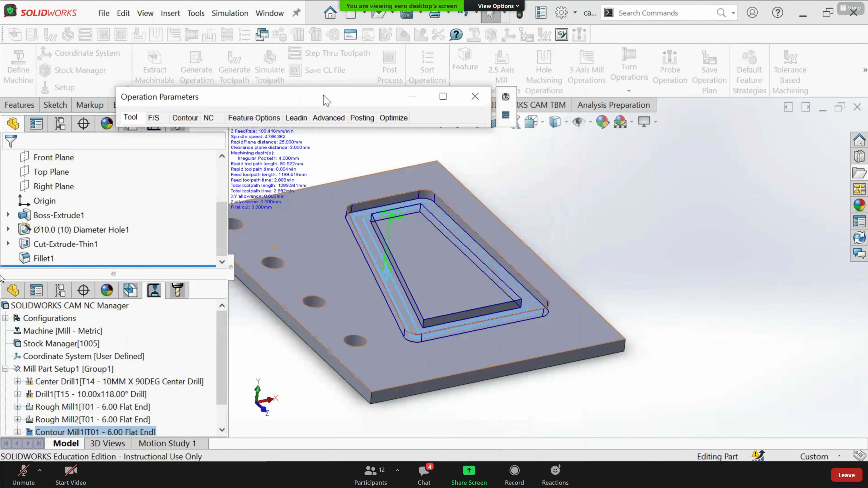
click(154, 118)
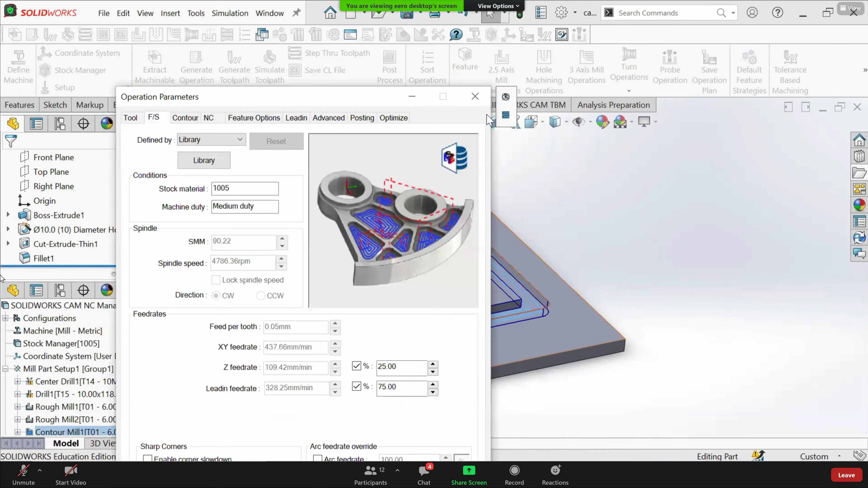
click(506, 115)
click(9, 171)
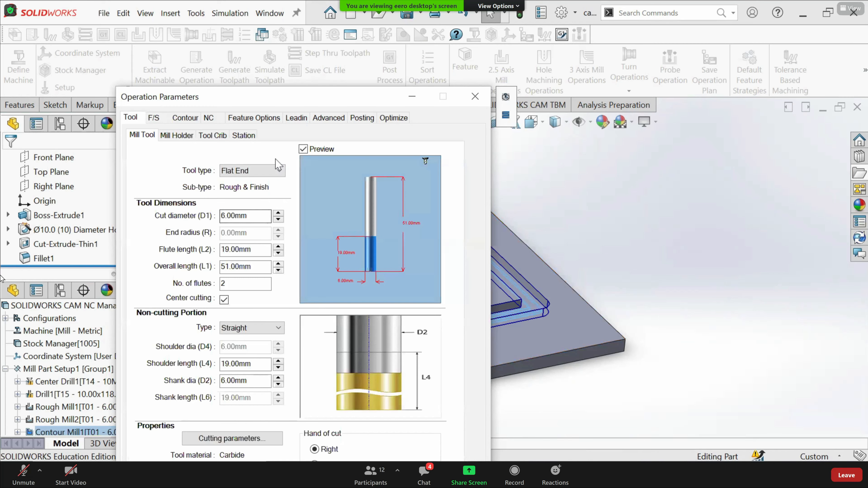
Assign the 10MM CRB 2FL 22 LOC flat end mill from the tool crib to Contour Mill1, replacing its holder too
click(278, 170)
click(278, 171)
click(213, 136)
click(237, 203)
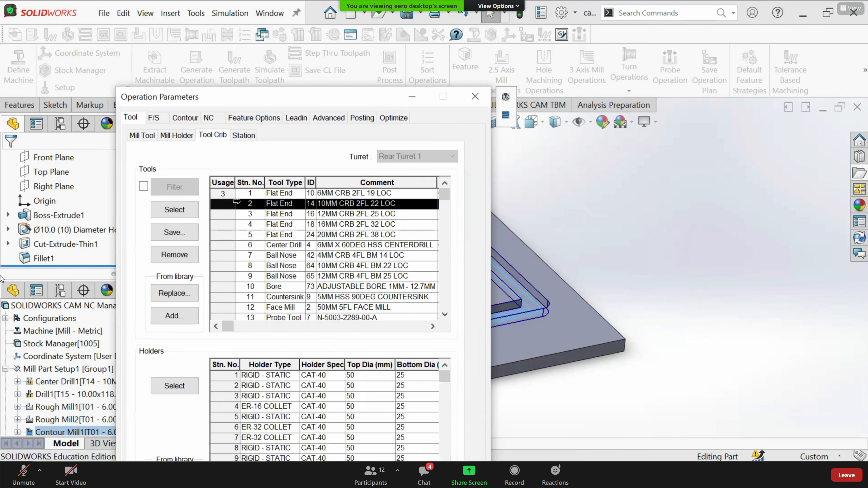
click(182, 213)
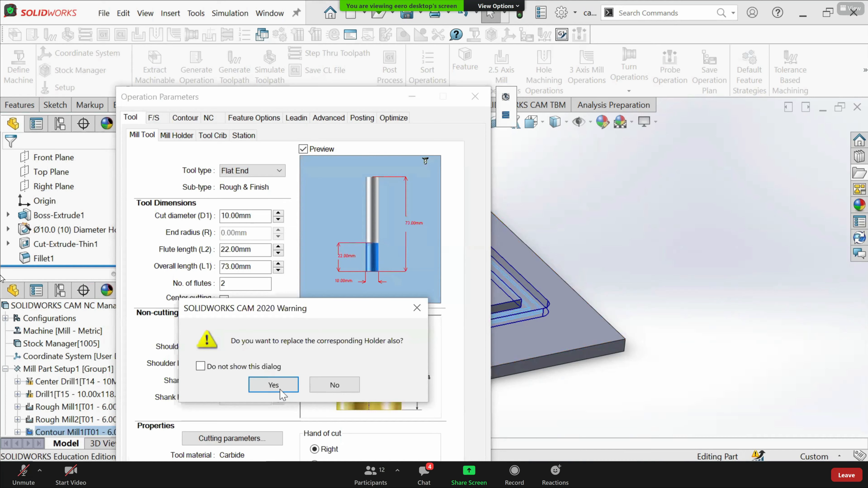
click(273, 385)
Reposition the Operation Parameters window as needed and apply the changed tool settings to Contour Mill1
drag(326, 97, 552, 12)
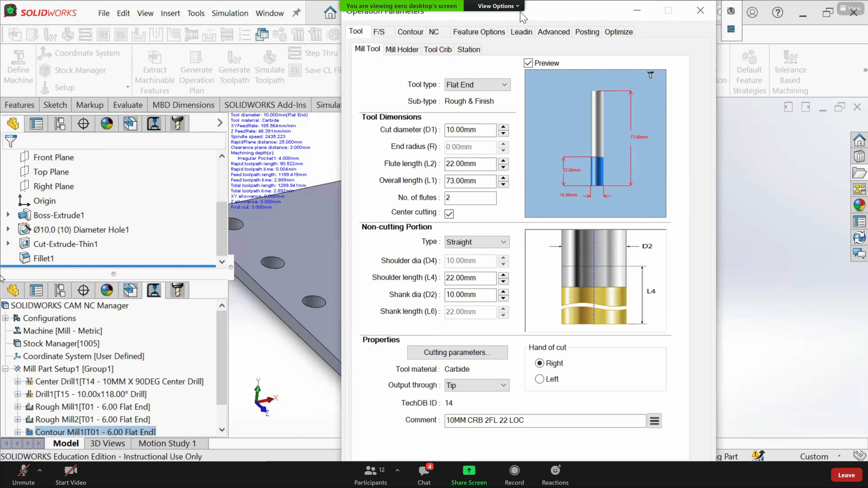
drag(509, 15, 378, 21)
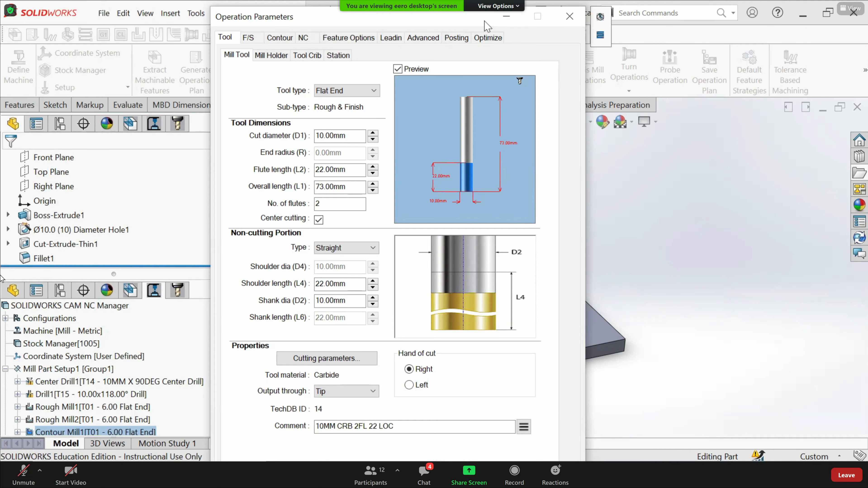
mouse_move(498, 14)
mouse_down()
mouse_move(514, 8)
mouse_move(493, 1)
mouse_up()
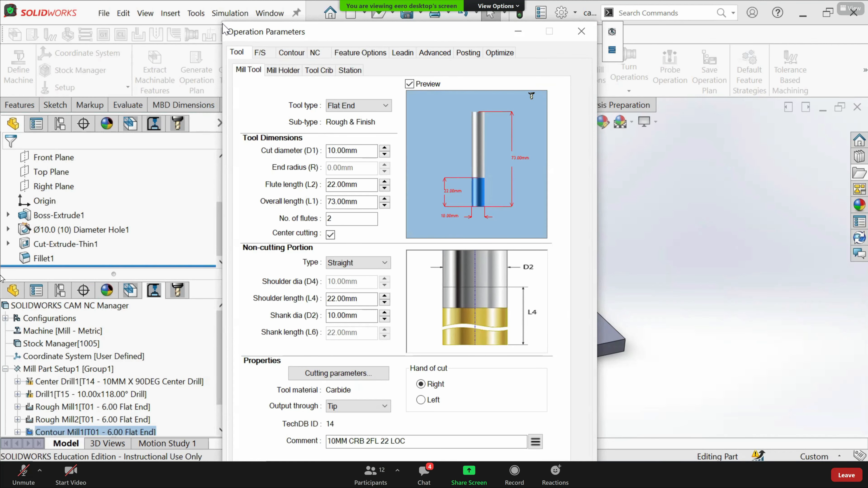
drag(225, 31, 147, 10)
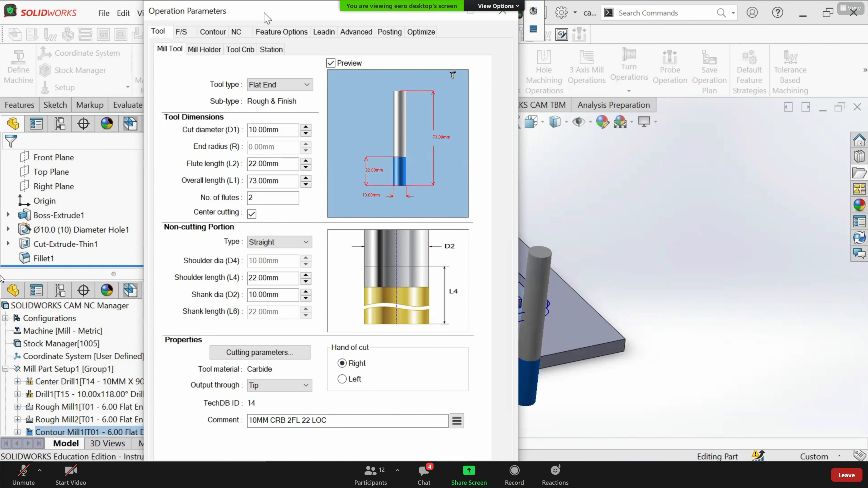
drag(264, 15, 164, 41)
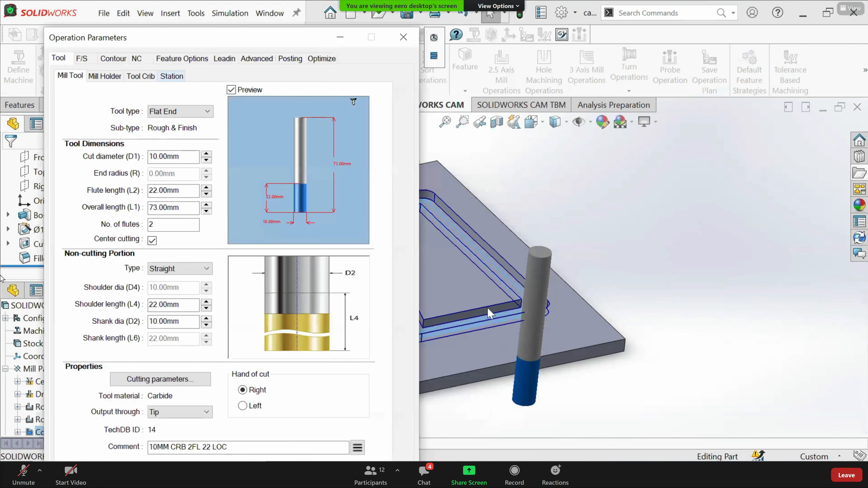
right_click(711, 471)
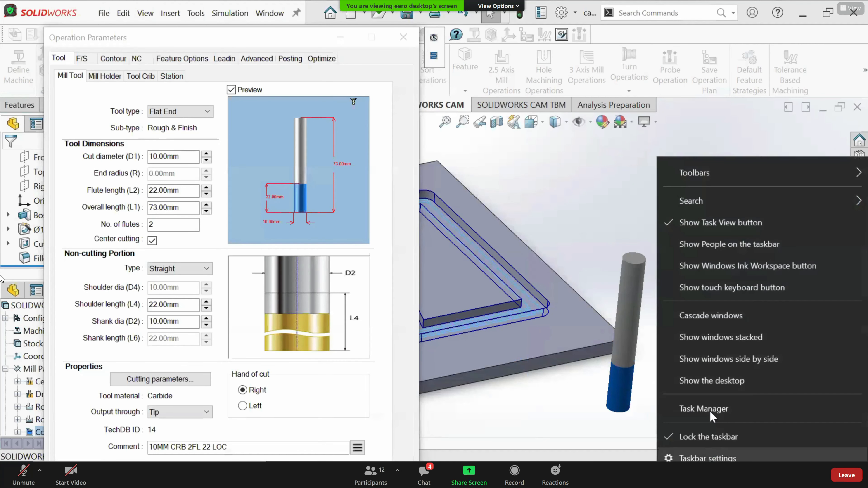
click(253, 49)
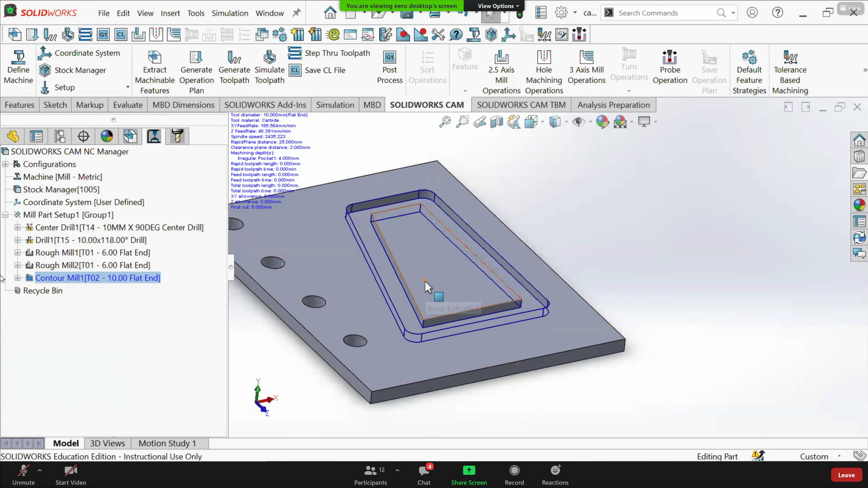
Examine the pocket on the model and the Irregular Pocket1 feature assigned to Contour Mill1
scroll(316, 297, up, 3)
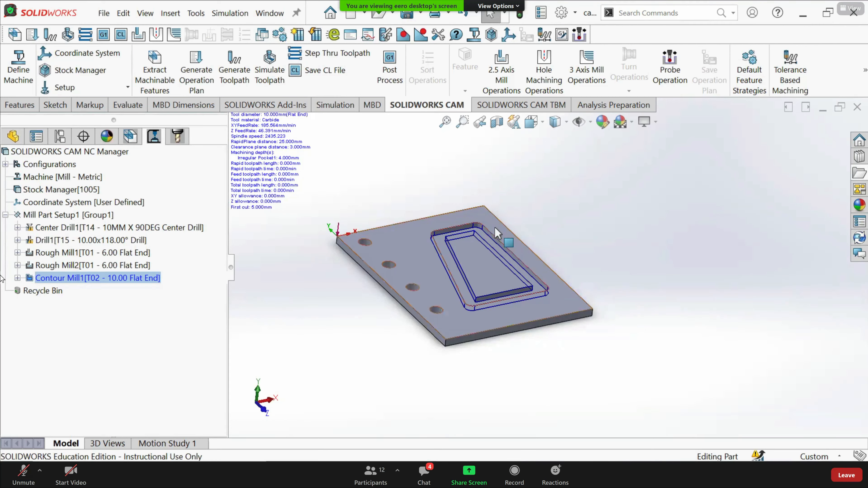
scroll(494, 231, down, 2)
middle_drag(495, 243, 146, 278)
click(146, 278)
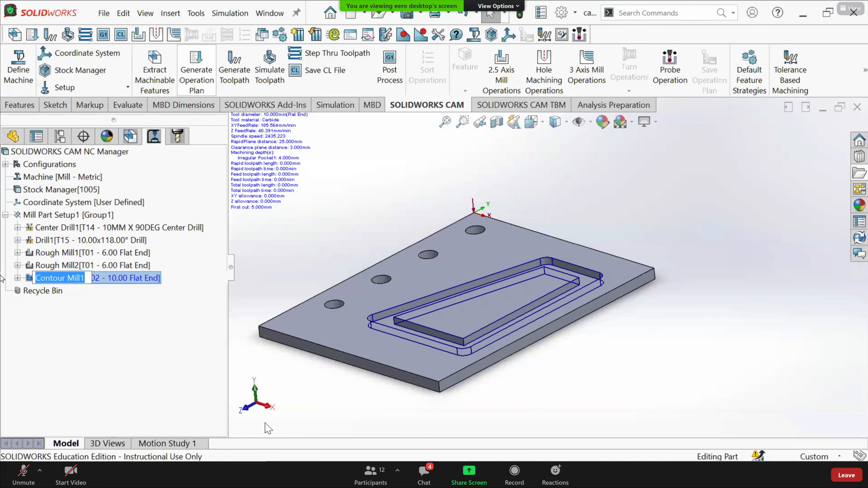
key(super+Tab)
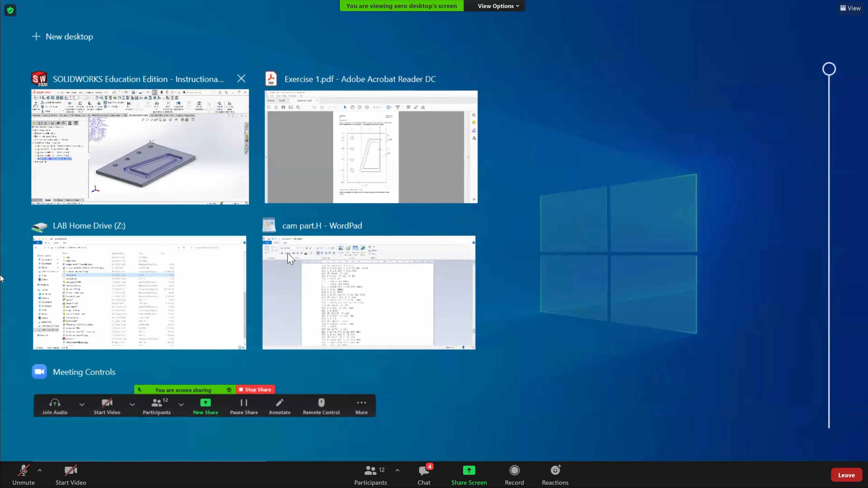
key(super+Tab)
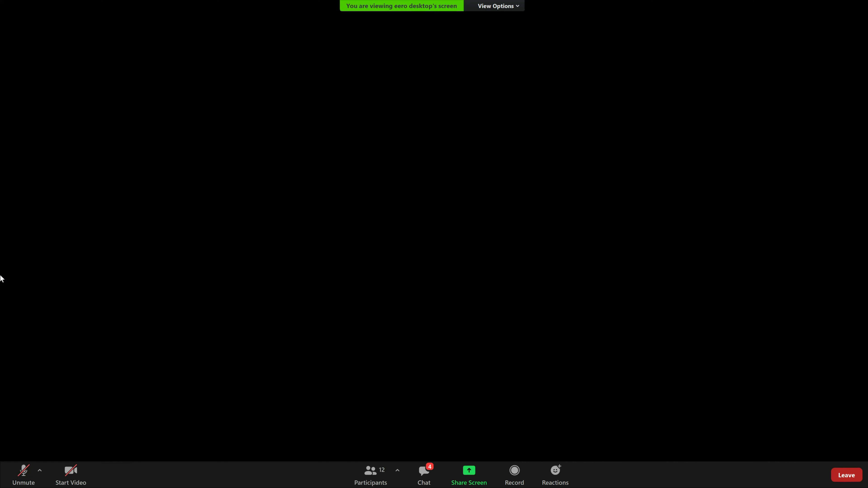
click(238, 67)
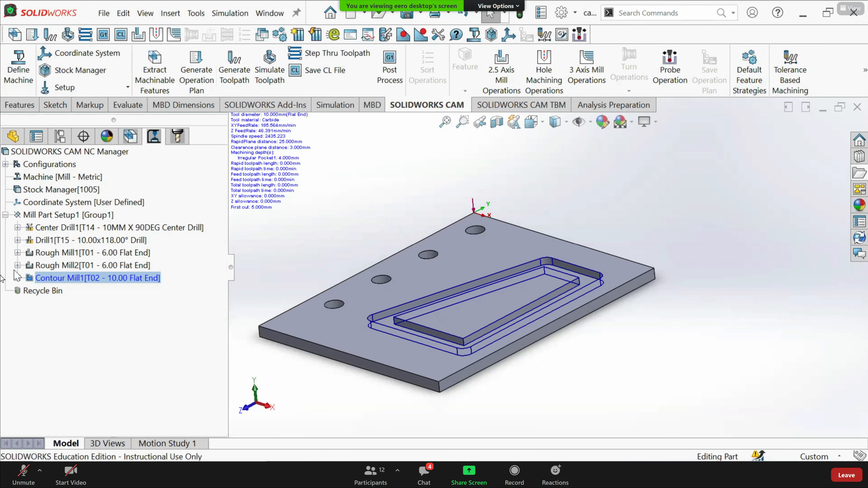
click(17, 278)
click(63, 291)
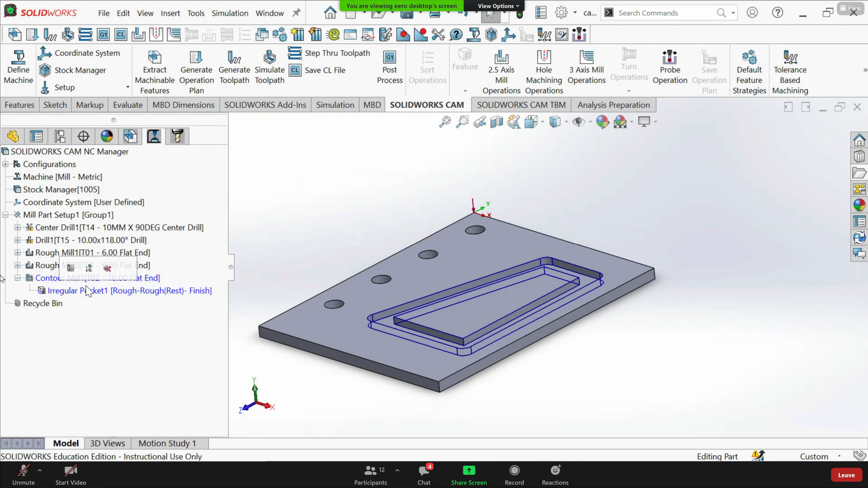
click(55, 281)
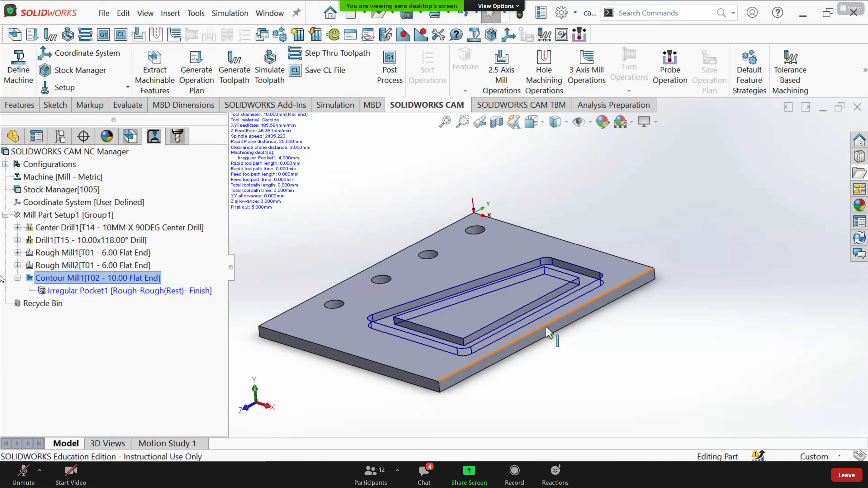
Set the mid-plane thin feature thickness of Cut-Extrude-Thin1 to 10.01 mm
middle_drag(545, 326, 555, 366)
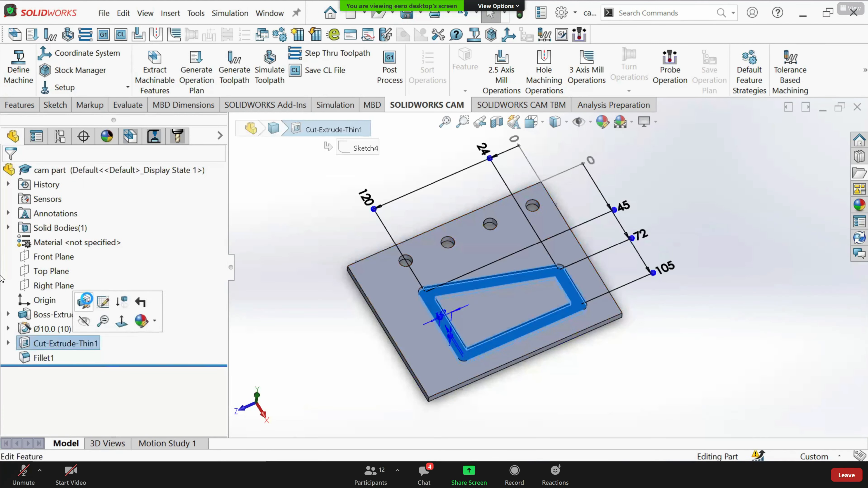
click(87, 300)
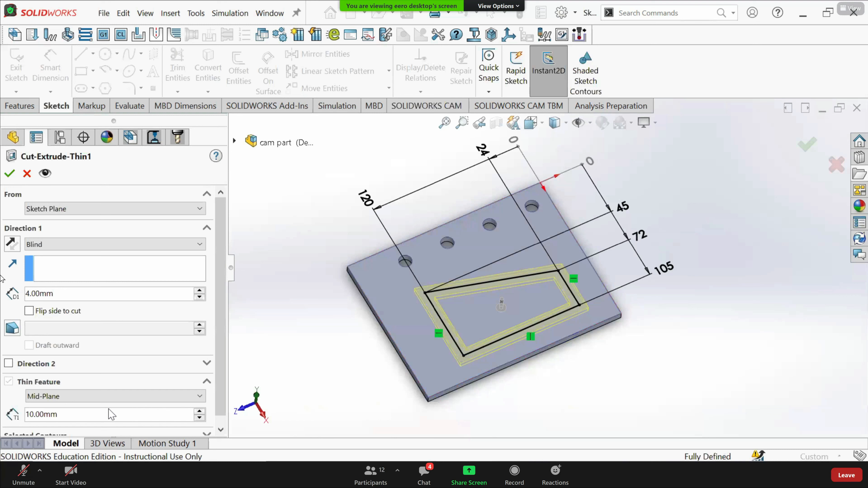
click(116, 418)
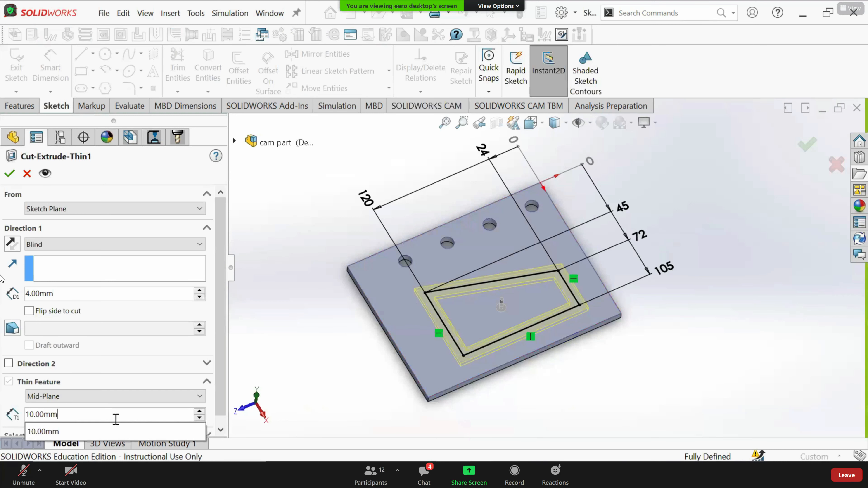
text(10,01)
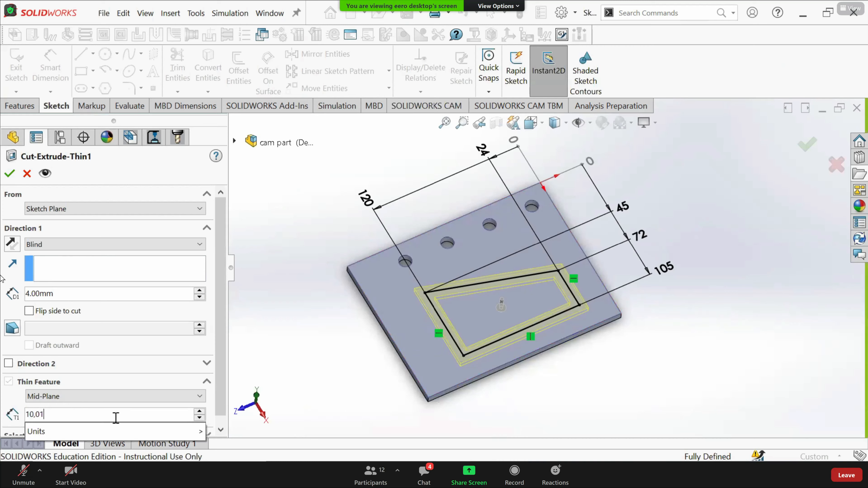
key(Return)
click(9, 173)
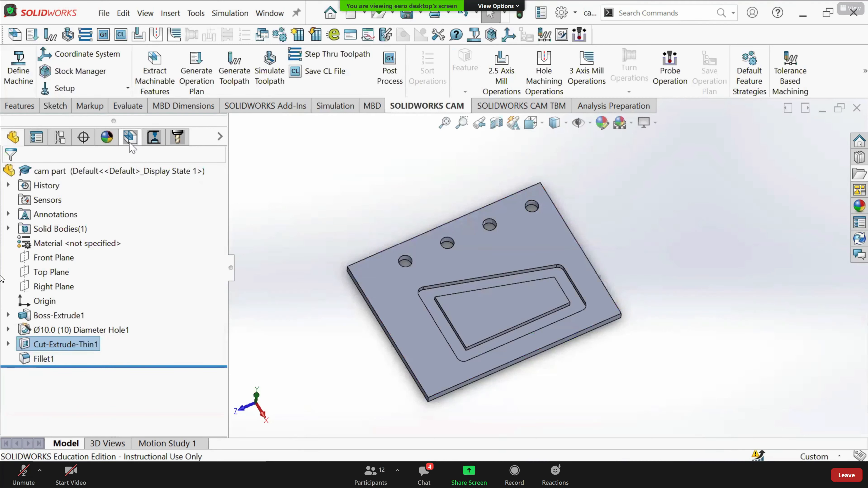
Rebuild the CAM data for the widened groove and check Irregular Pocket1 in the machinable features
click(131, 139)
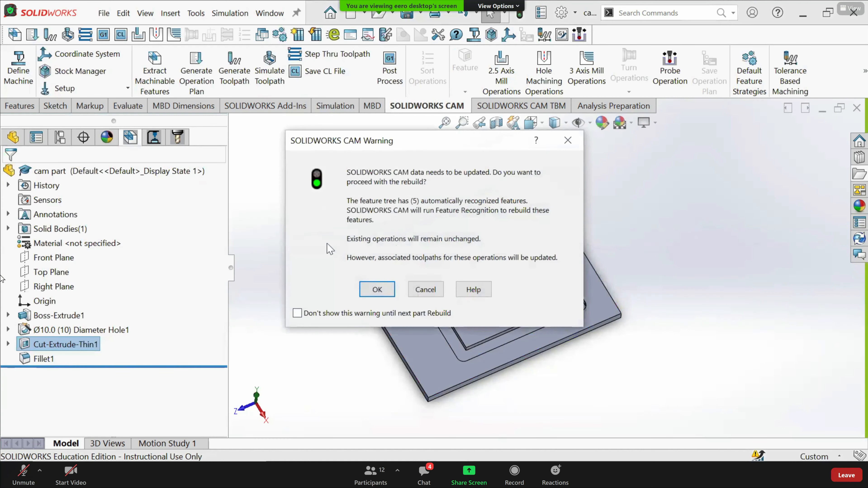
click(377, 290)
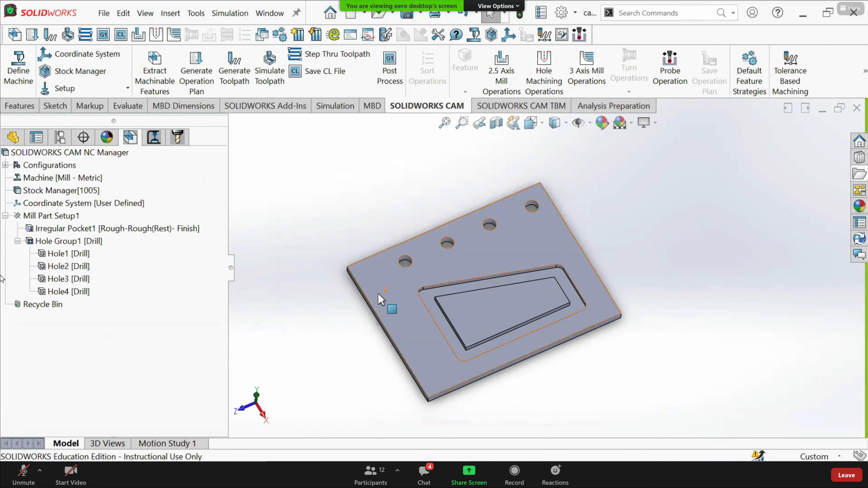
click(73, 231)
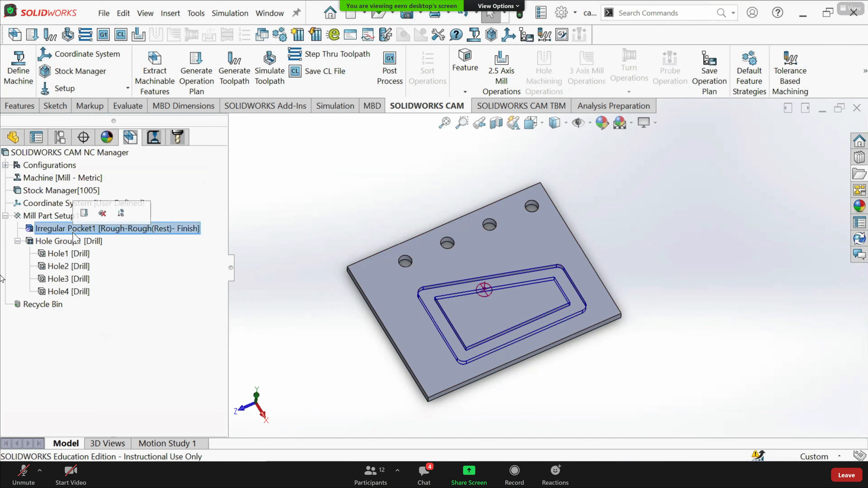
click(153, 138)
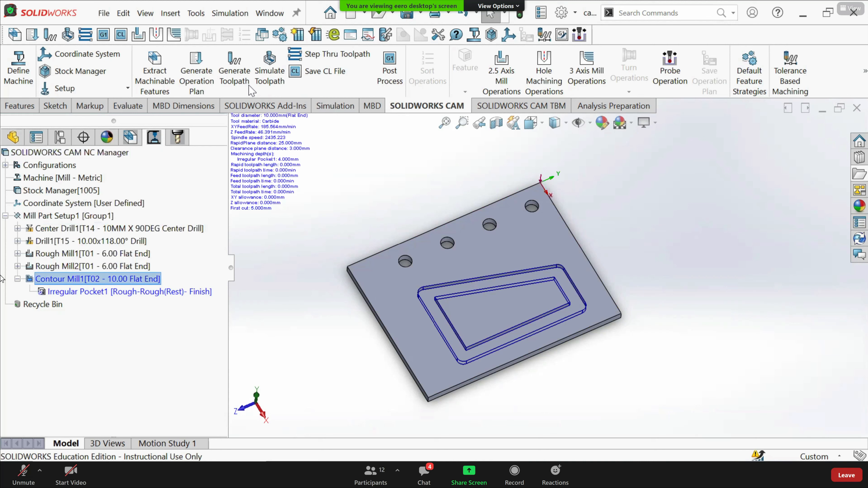
Try to regenerate the Contour Mill1 toolpath with the 10 mm flat end mill
click(240, 78)
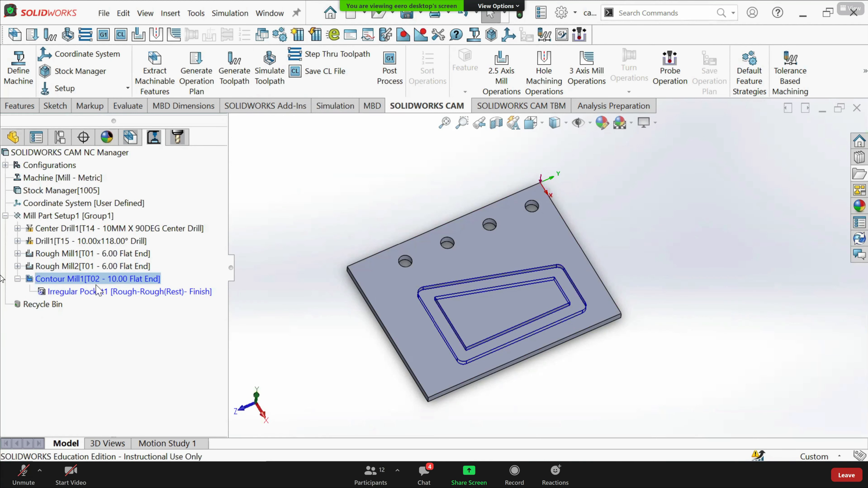
click(94, 266)
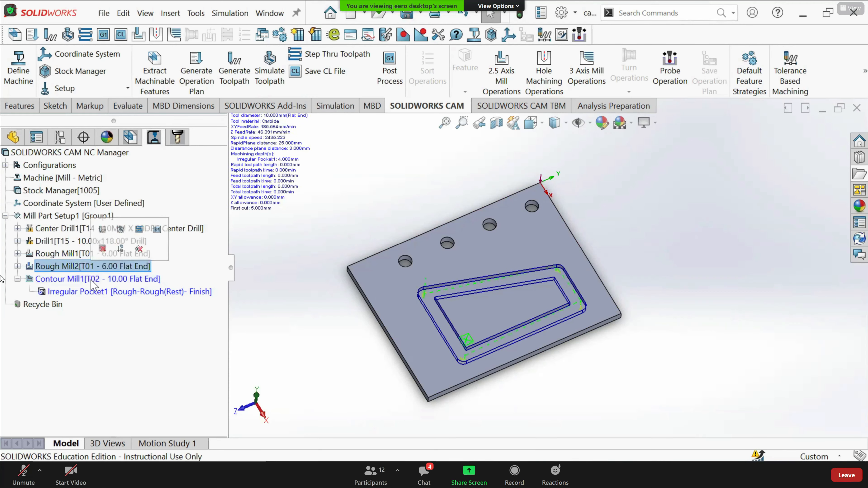
click(93, 279)
right_click(93, 279)
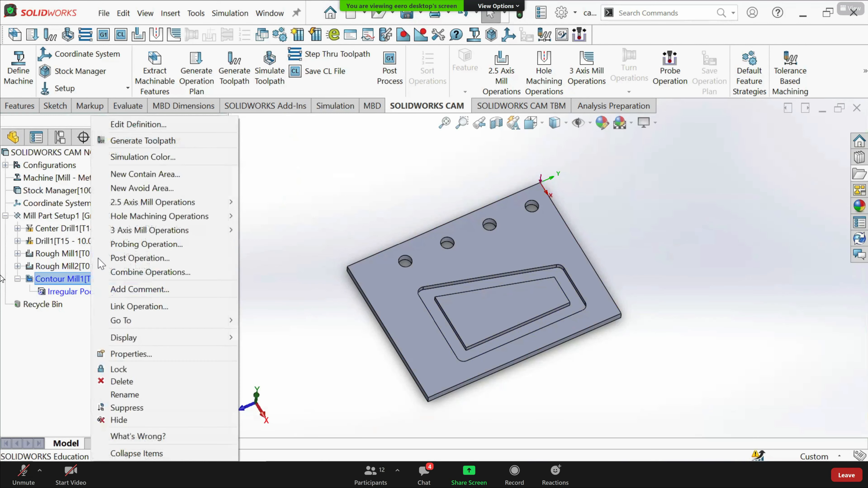
click(130, 141)
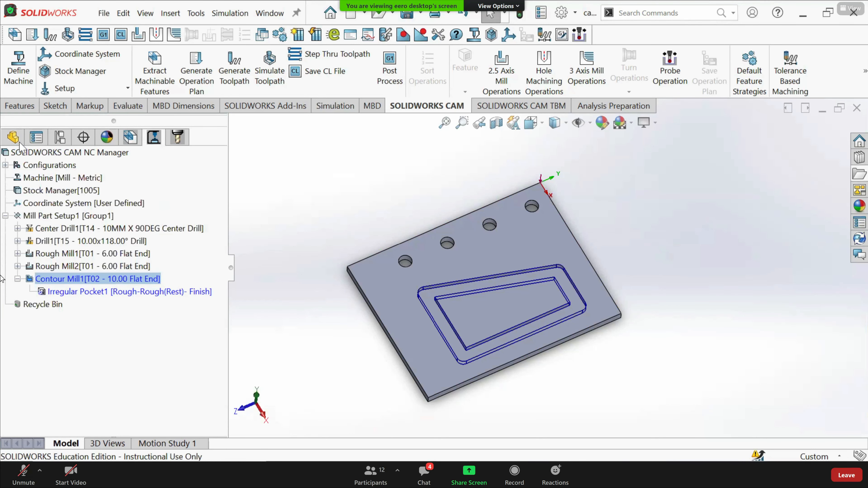
Set the thin feature thickness of Cut-Extrude-Thin1 to 10.05 mm and rebuild the CAM data
click(13, 138)
click(69, 343)
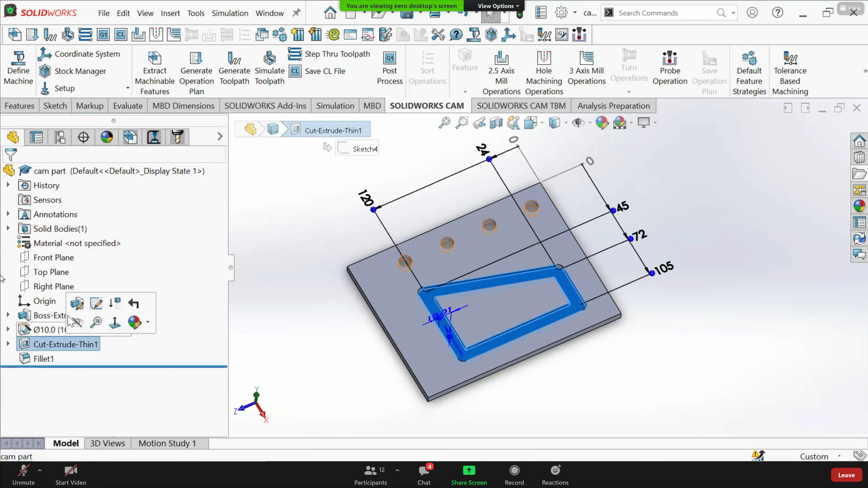
click(76, 303)
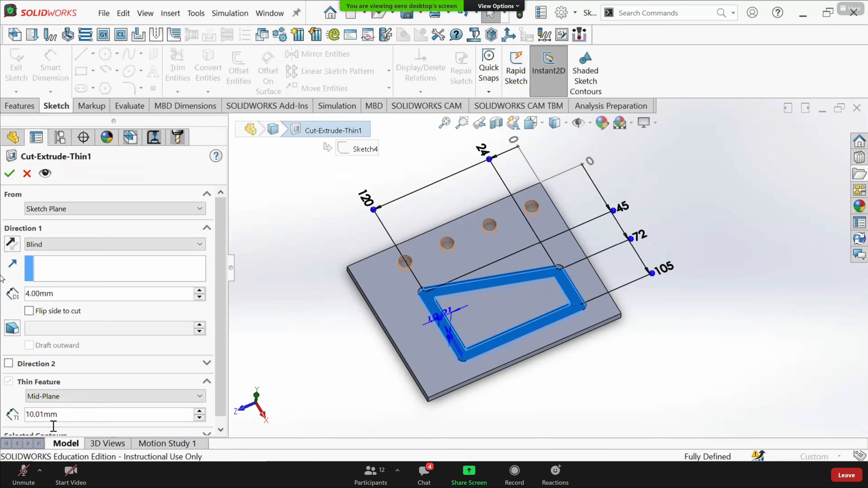
double_click(61, 414)
text(10.05)
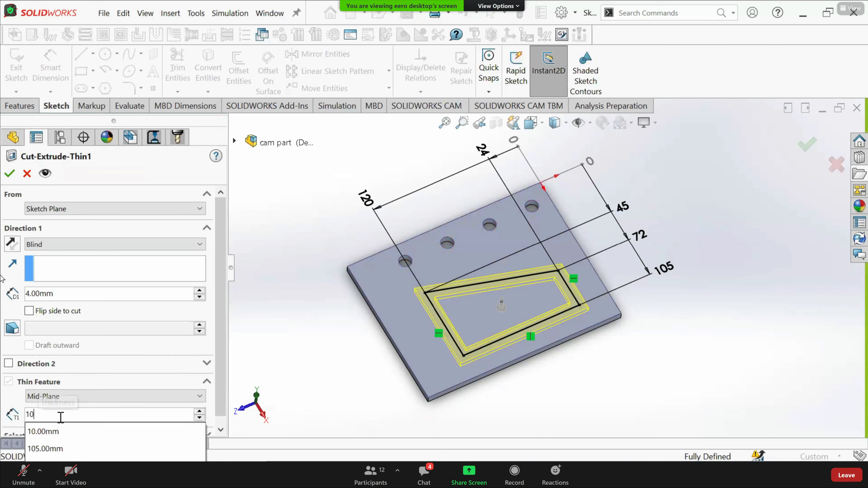
key(Return)
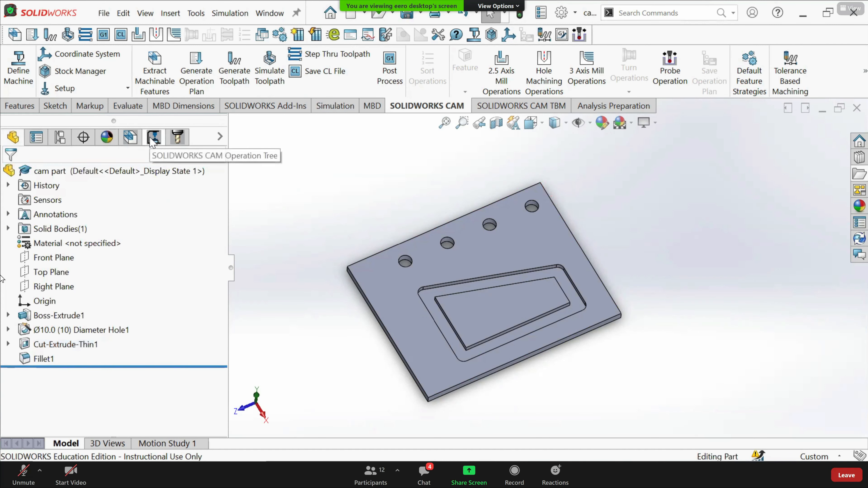
click(153, 138)
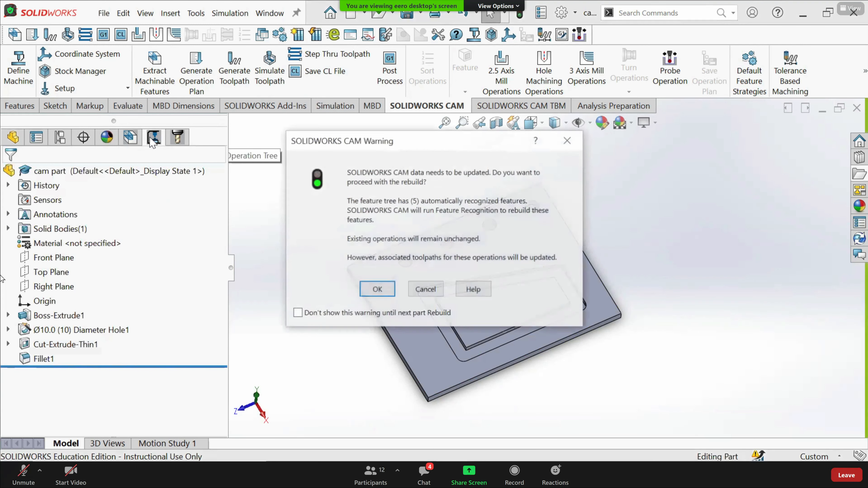
click(386, 293)
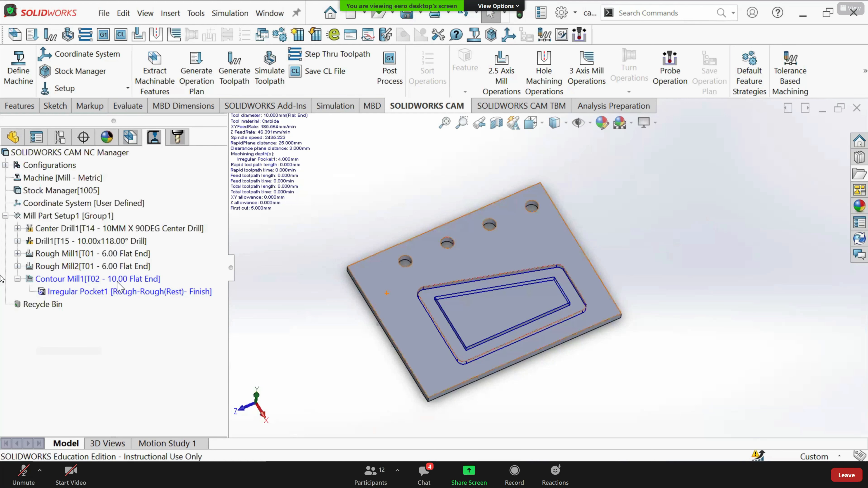
Try to generate the Contour Mill1 toolpath again on the widened groove
click(117, 279)
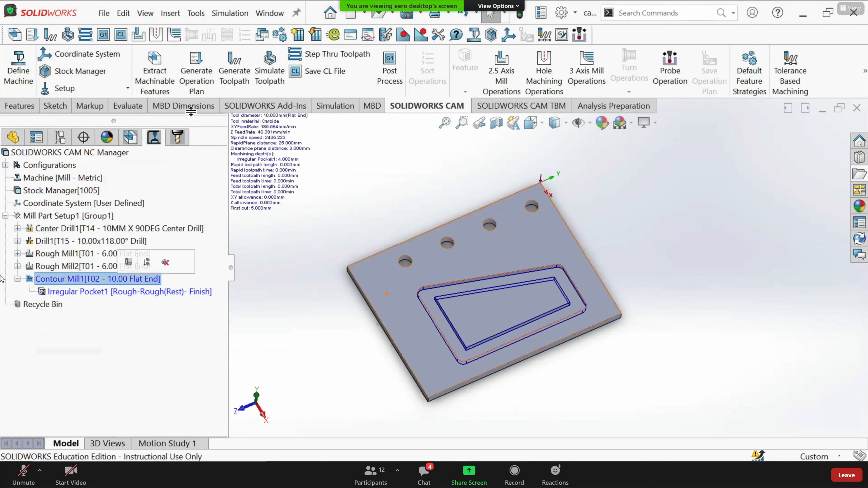
click(233, 64)
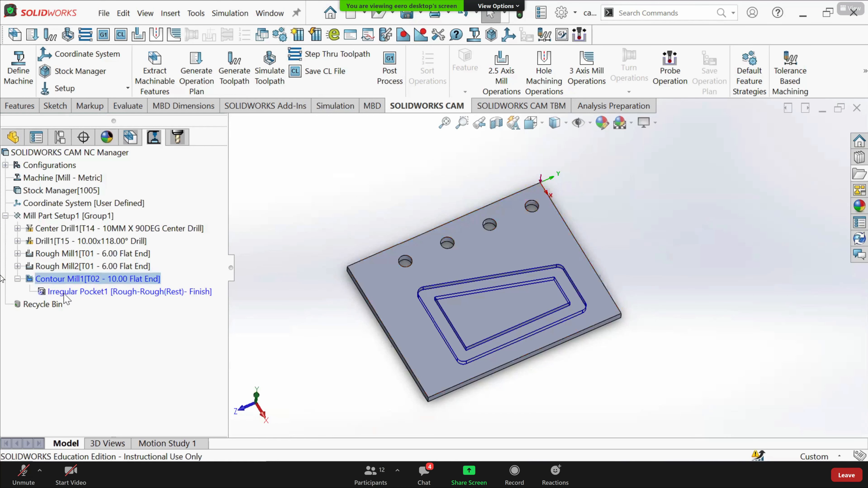
Set the mid-plane thin feature thickness of Cut-Extrude-Thin1 to 10 mm and rebuild the CAM data
click(13, 137)
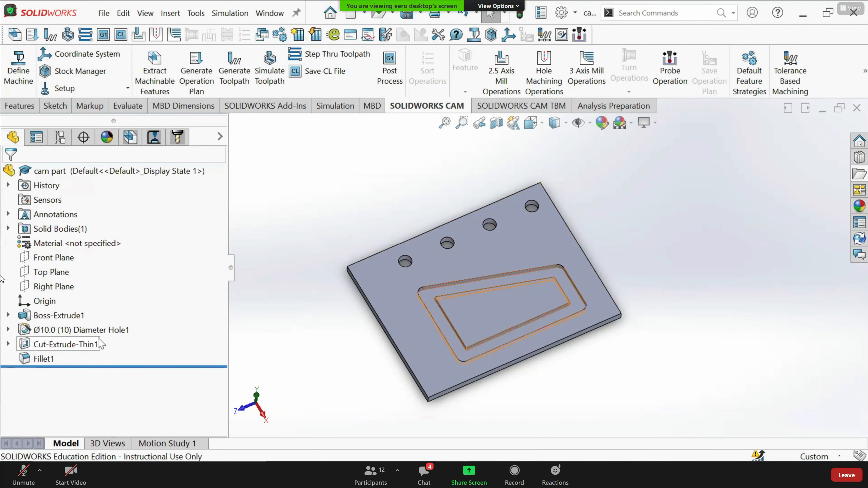
click(99, 345)
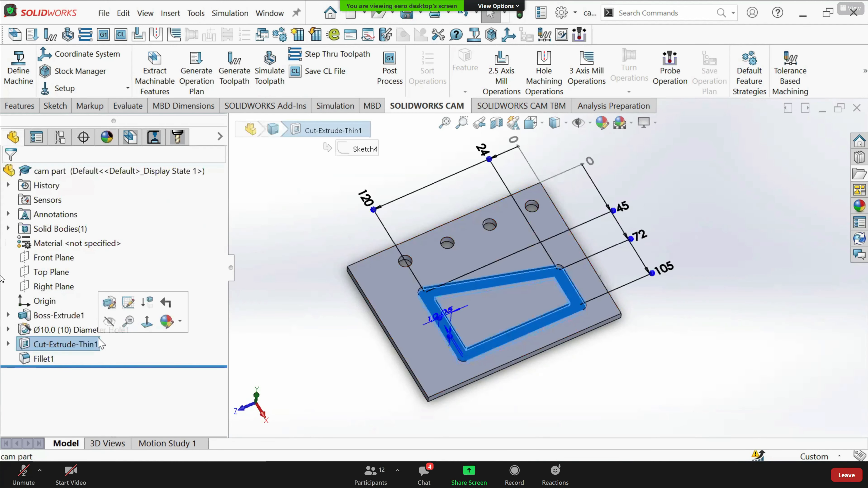
click(117, 311)
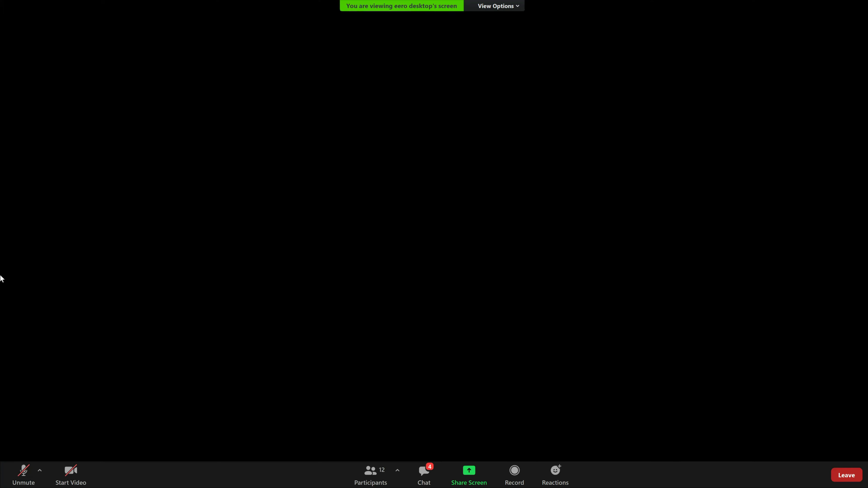
double_click(102, 418)
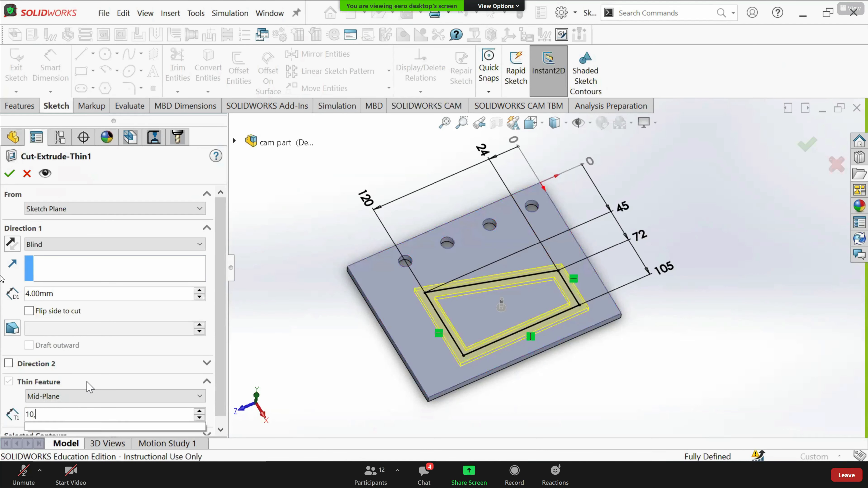
text(10)
key(Return)
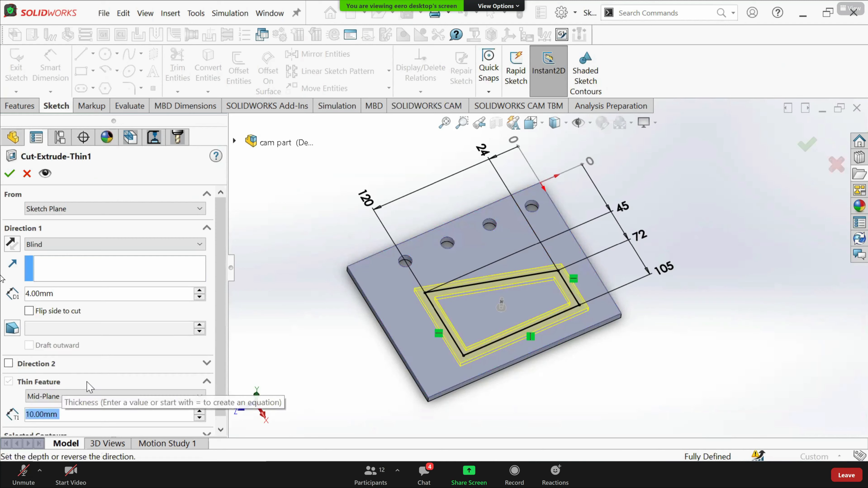
click(10, 174)
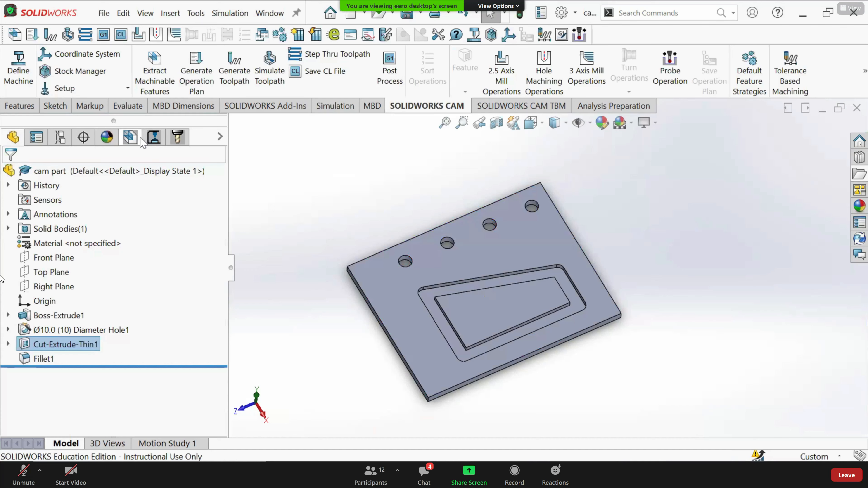
click(147, 140)
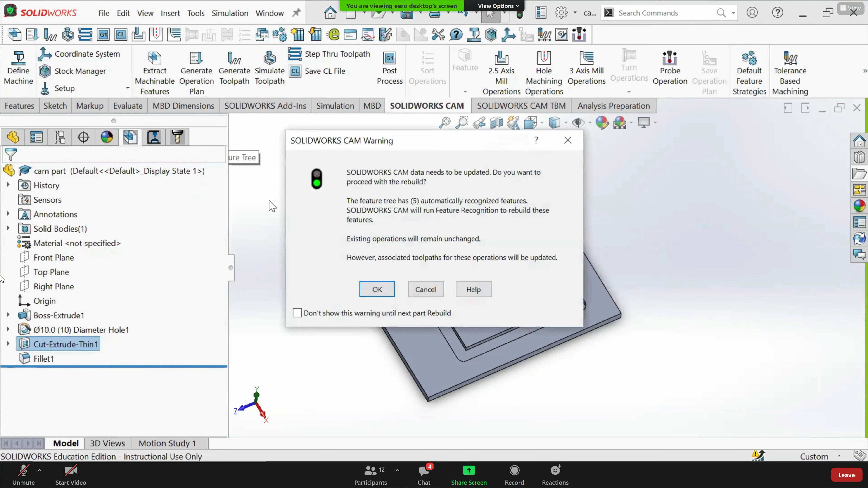
click(388, 289)
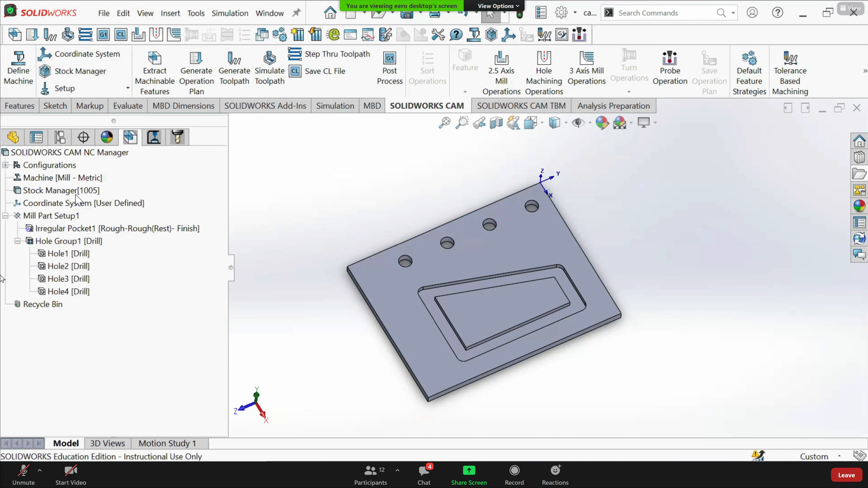
Create a new 2.5 axis contour mill operation for Irregular Pocket1, copying its parameters from Contour Mill1
click(154, 137)
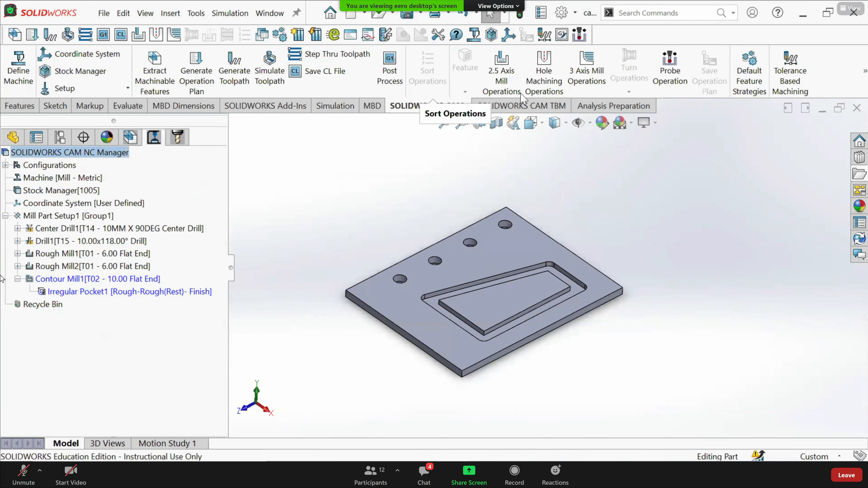
click(515, 80)
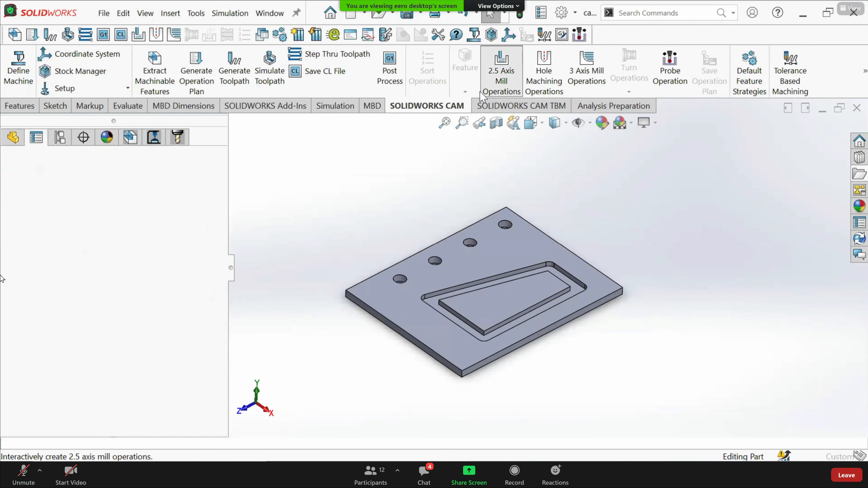
click(117, 223)
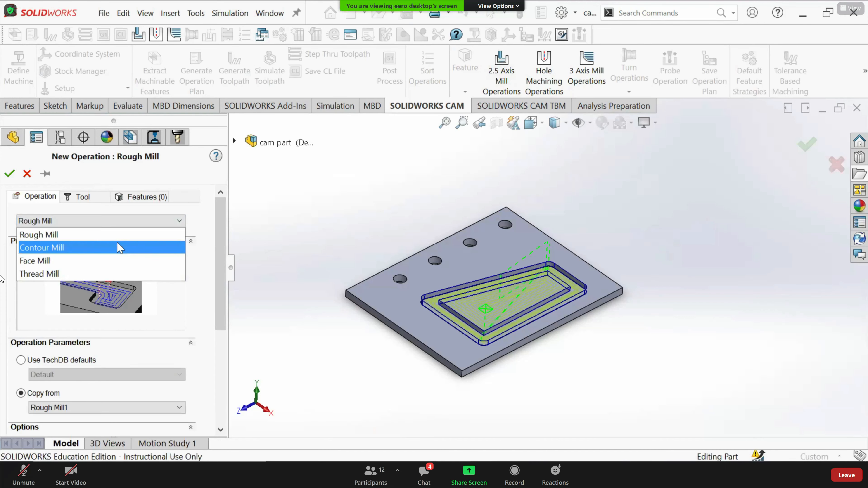
click(117, 244)
scroll(63, 358, down, 3)
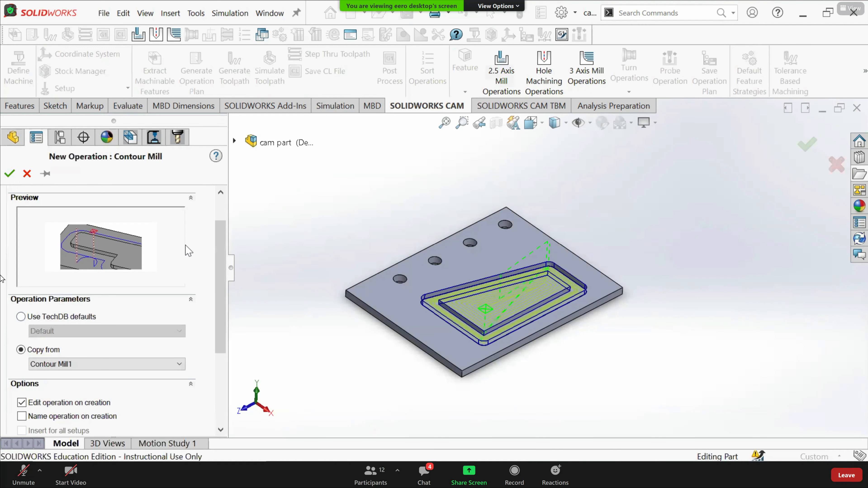
scroll(157, 252, down, 5)
click(11, 174)
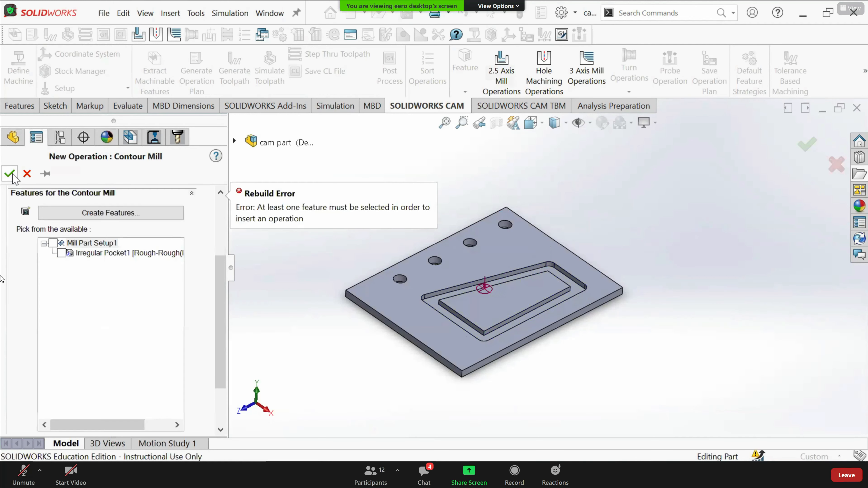
click(61, 253)
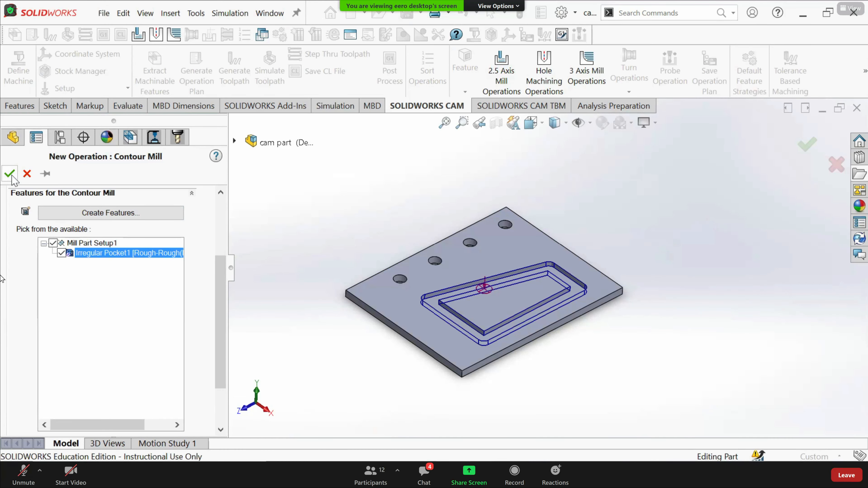
click(11, 175)
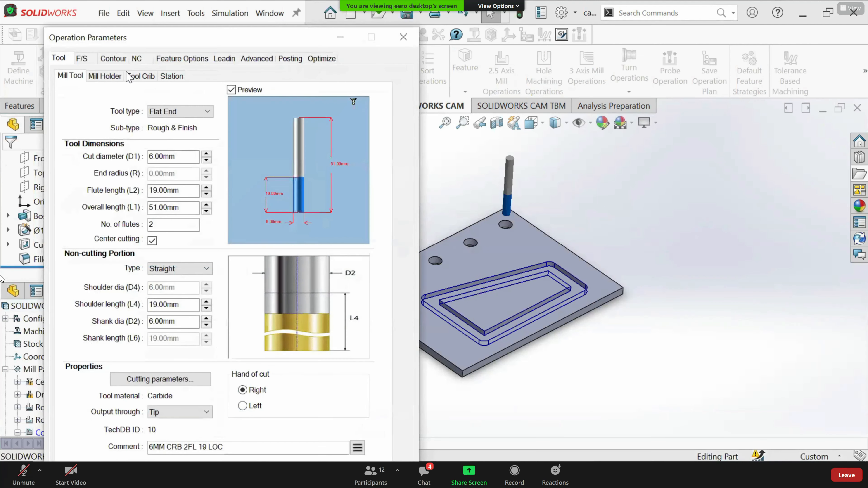
Assign the 10MM CRB 2FL 22 LOC flat end mill to the new contour operation and check its contour and feature options
click(141, 76)
click(144, 147)
click(102, 151)
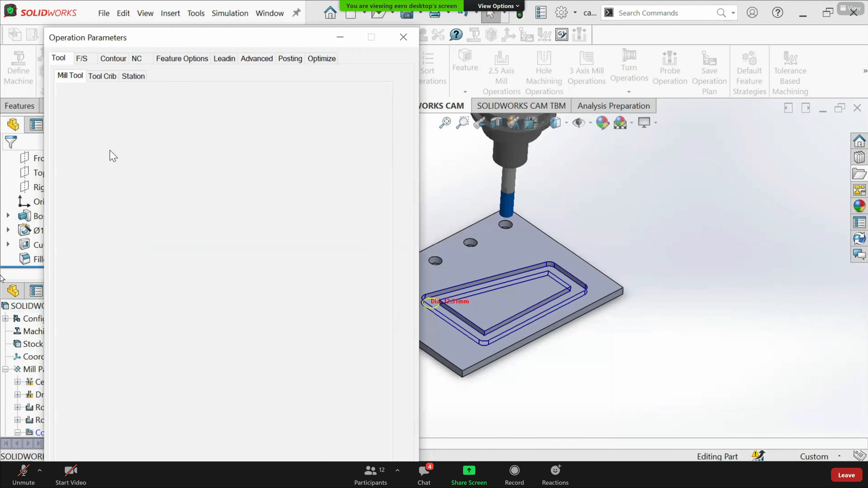
click(208, 322)
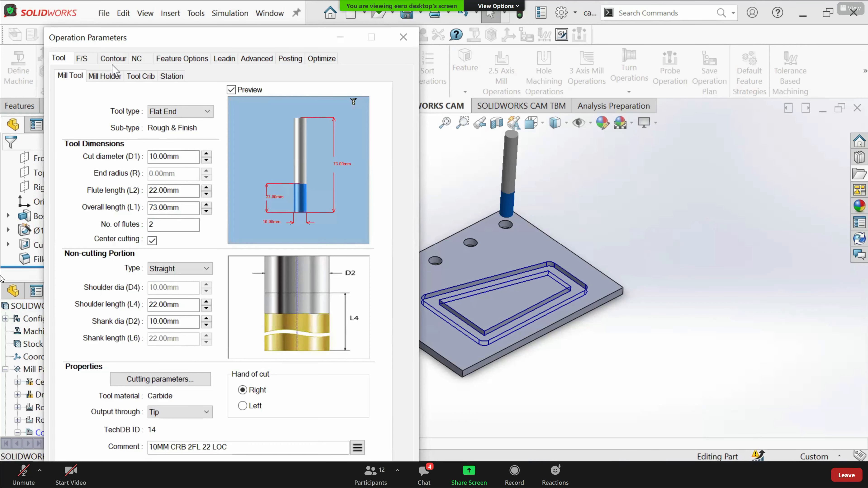
click(111, 64)
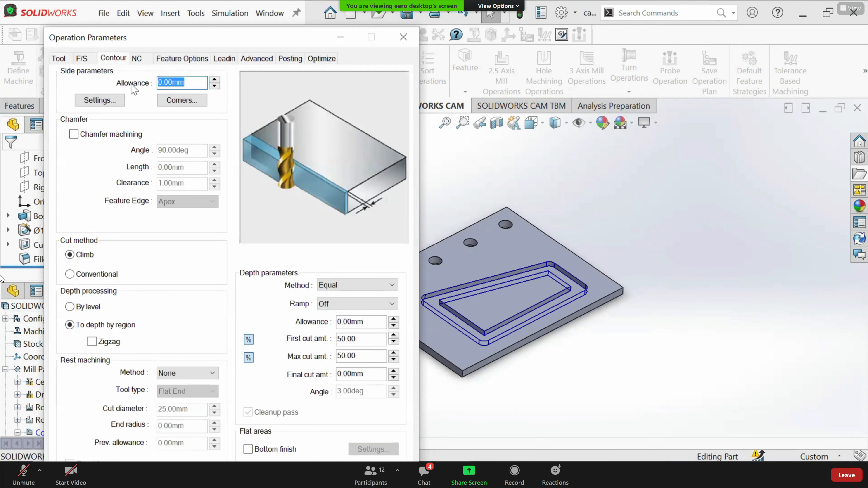
click(137, 60)
click(160, 61)
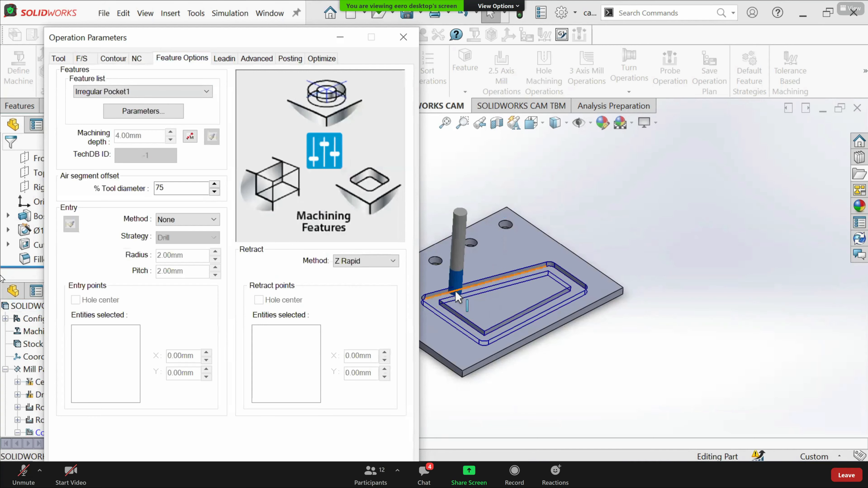
key(Escape)
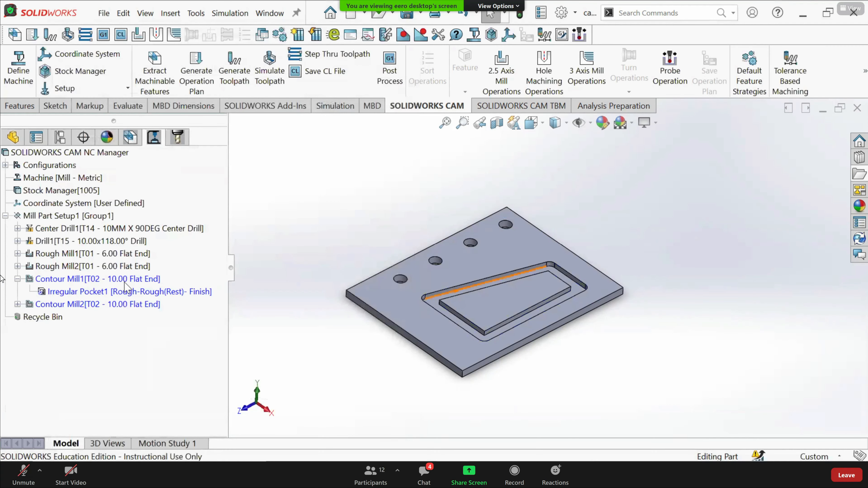
Try to generate the Contour Mill2 toolpath and inspect the Irregular Pocket1 feature under it
double_click(138, 310)
click(138, 310)
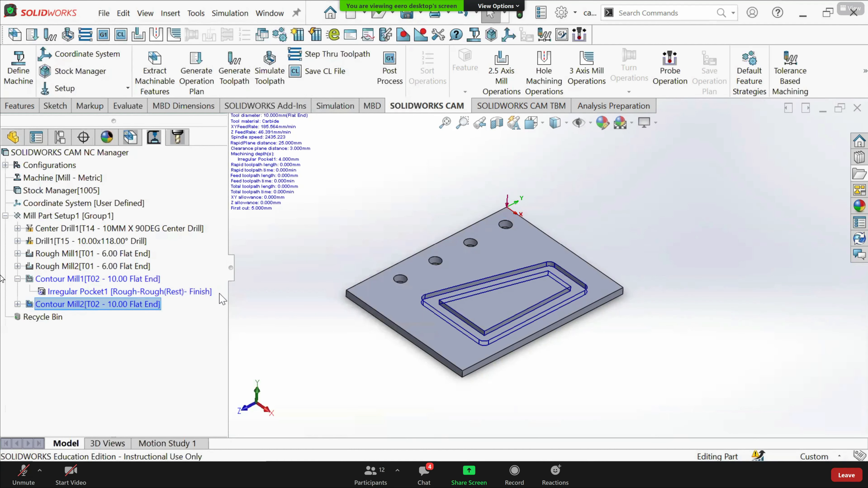
click(244, 69)
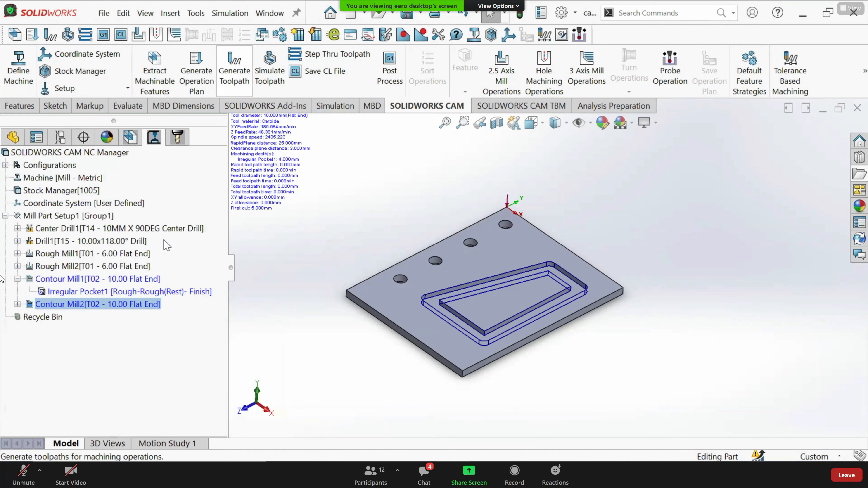
click(19, 304)
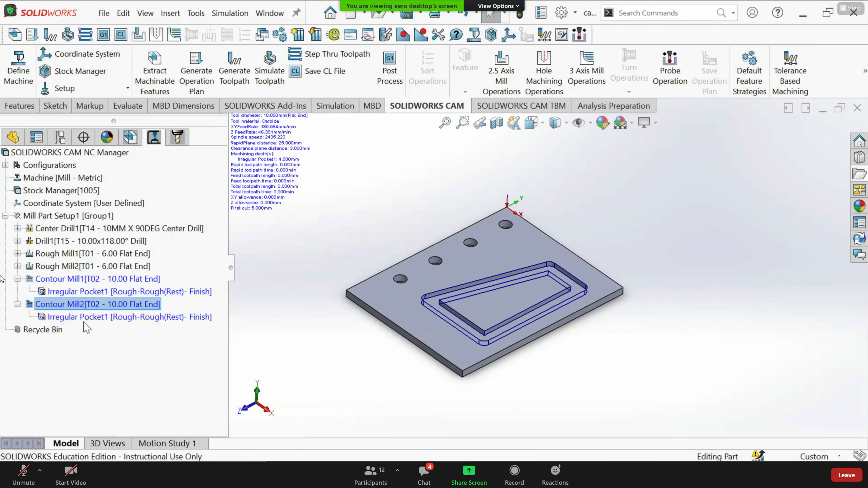
click(90, 316)
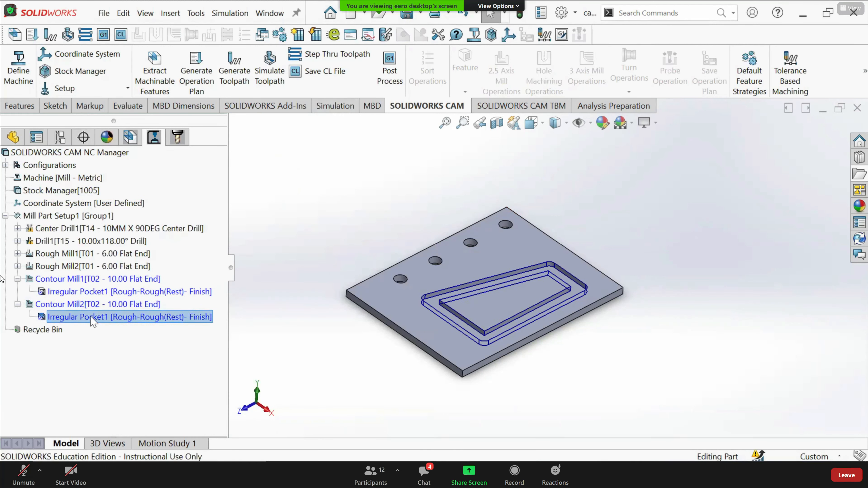
Regenerate the Rough Mill1 toolpath with its 6 mm flat end mill
click(106, 255)
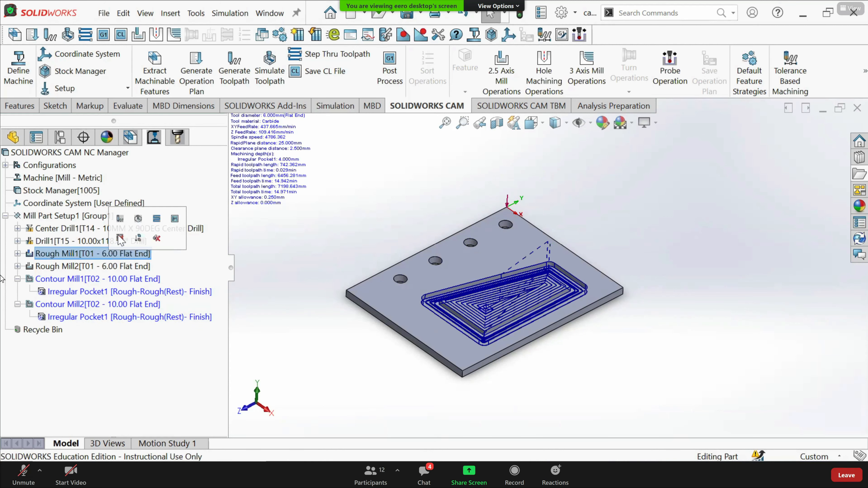
right_click(117, 256)
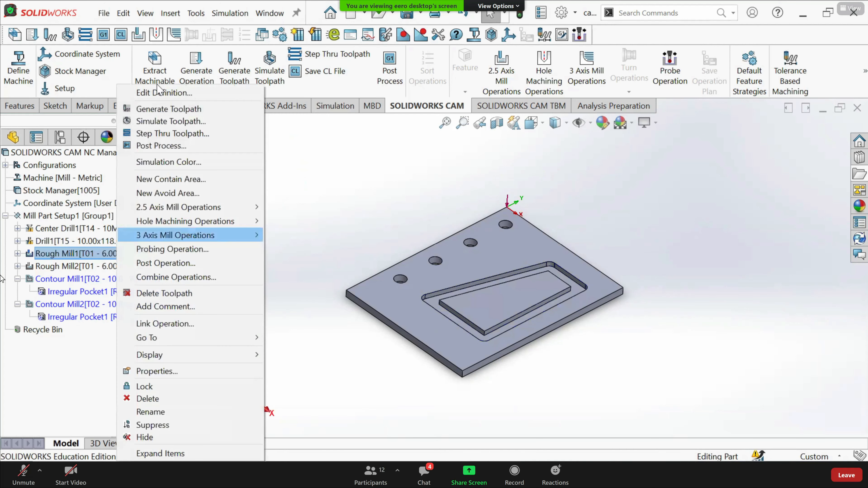
click(165, 109)
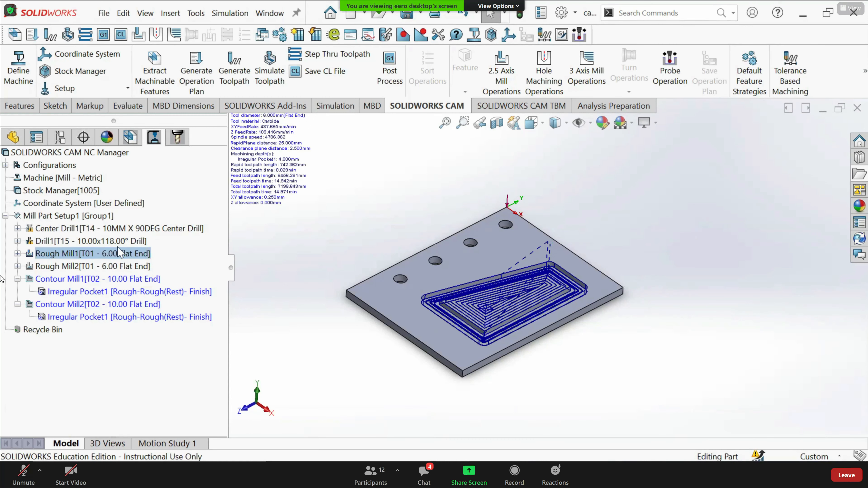
Edit Rough Mill1 to use the 10MM CRB 2FL 22 LOC flat end mill and update its toolpath
right_click(117, 244)
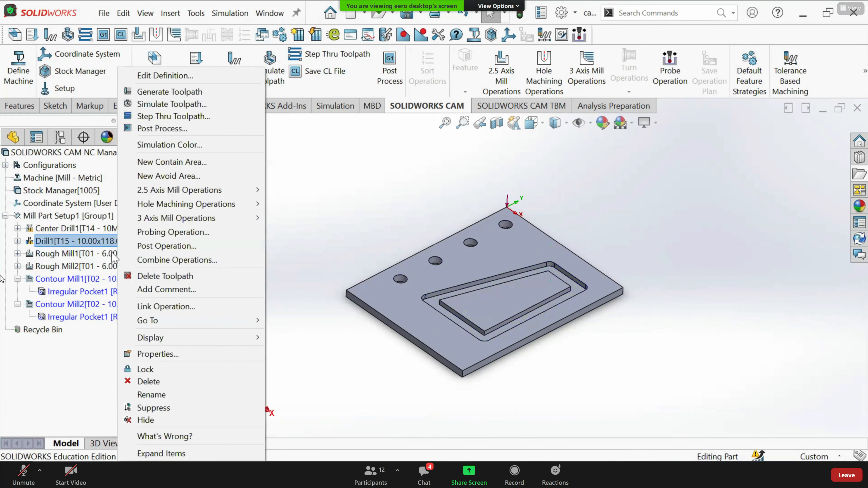
right_click(115, 255)
click(144, 90)
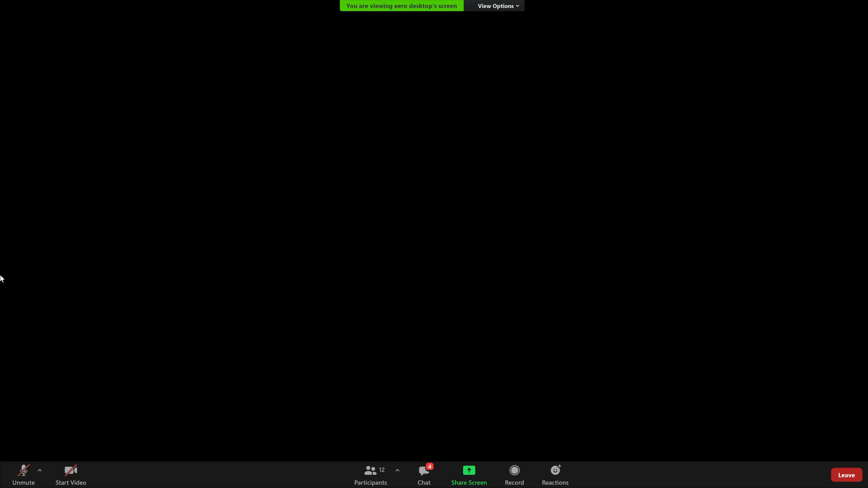
click(59, 58)
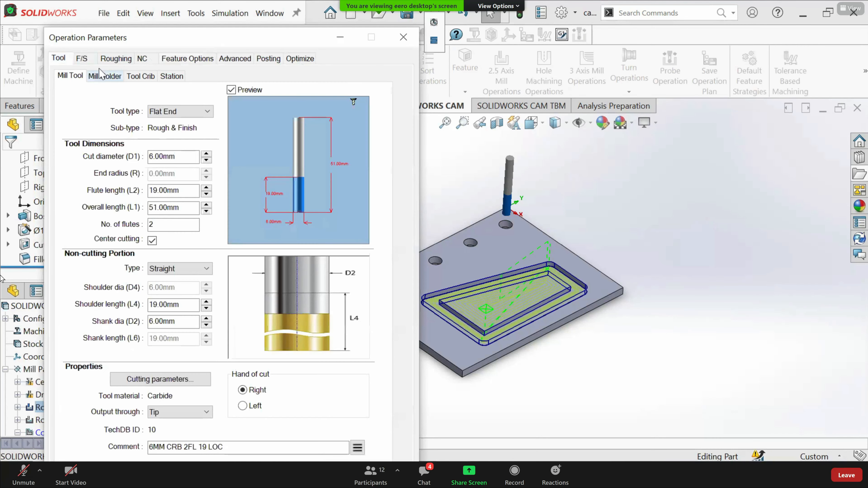
click(132, 77)
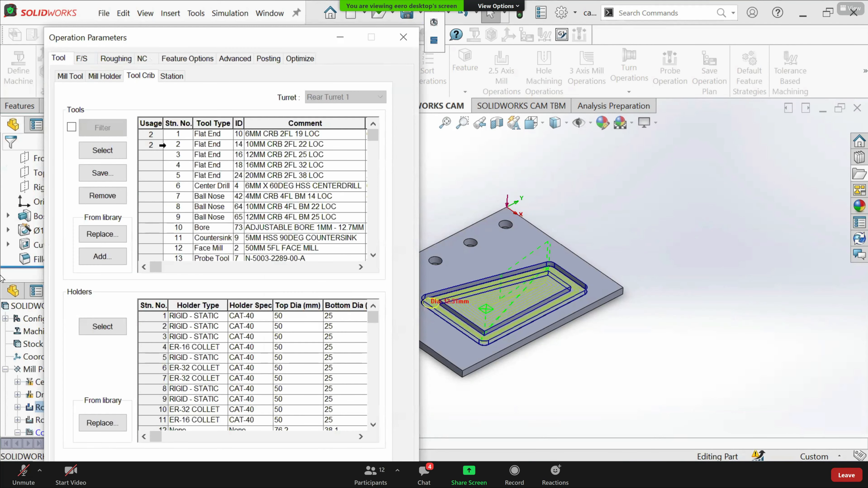
click(109, 144)
double_click(109, 144)
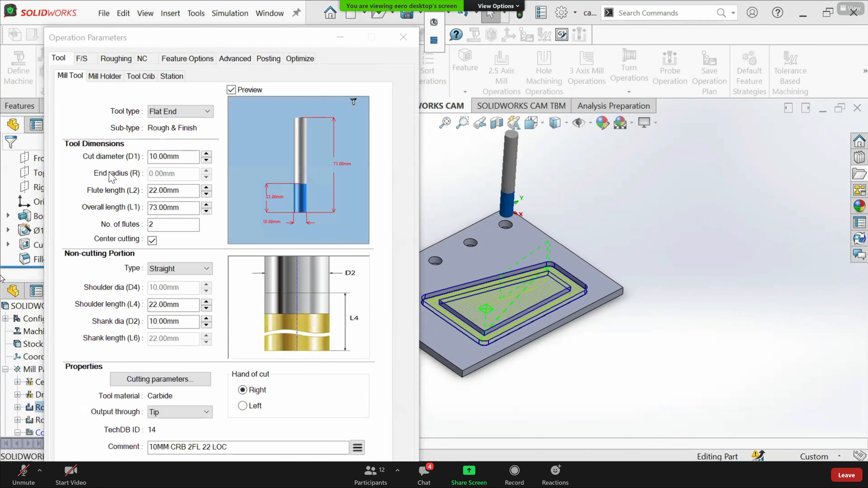
key(Return)
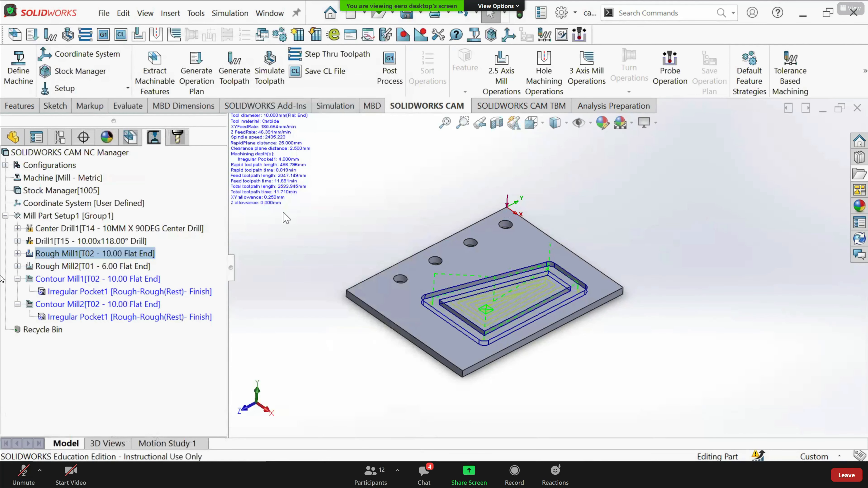
Simulate the toolpaths of the part, close the simulation and regenerate the toolpaths of all operations
scroll(583, 323, down, 3)
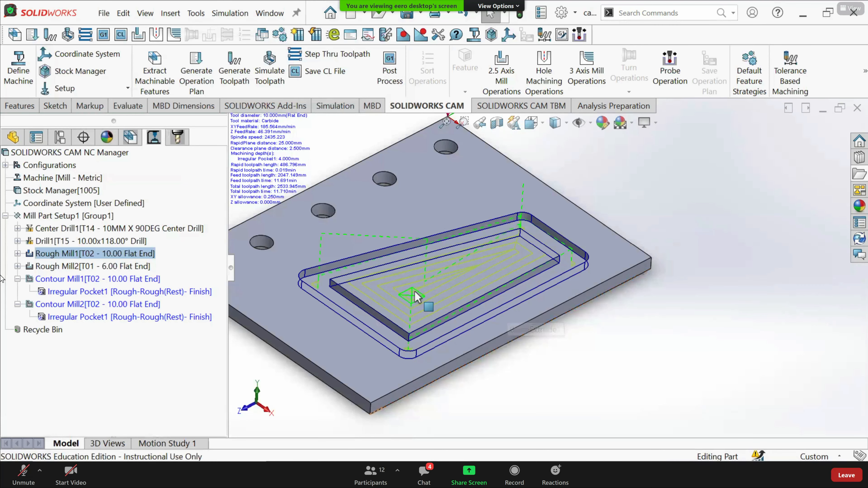
middle_drag(409, 354, 417, 378)
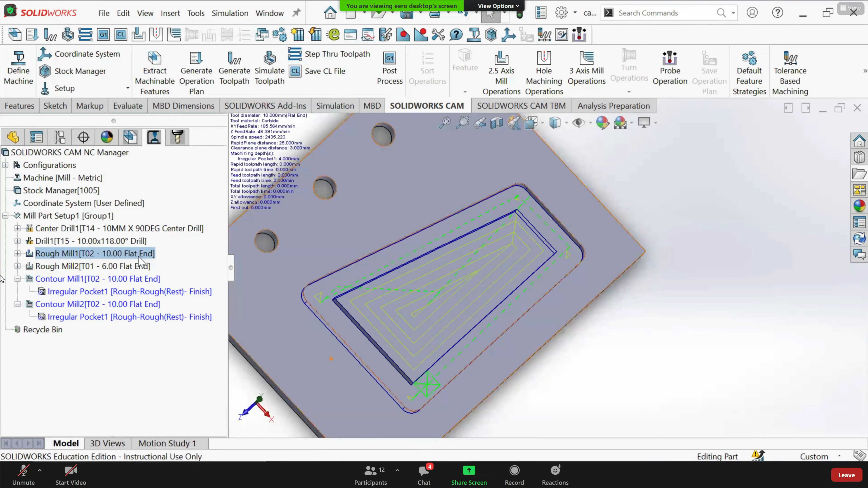
click(265, 73)
click(16, 173)
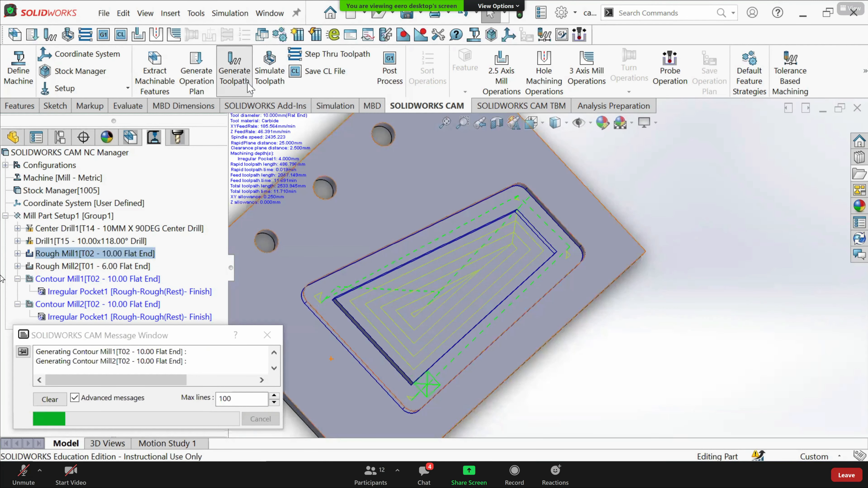
Delete the Contour Mill1 and Contour Mill2 operations from Mill Part Setup1
click(114, 280)
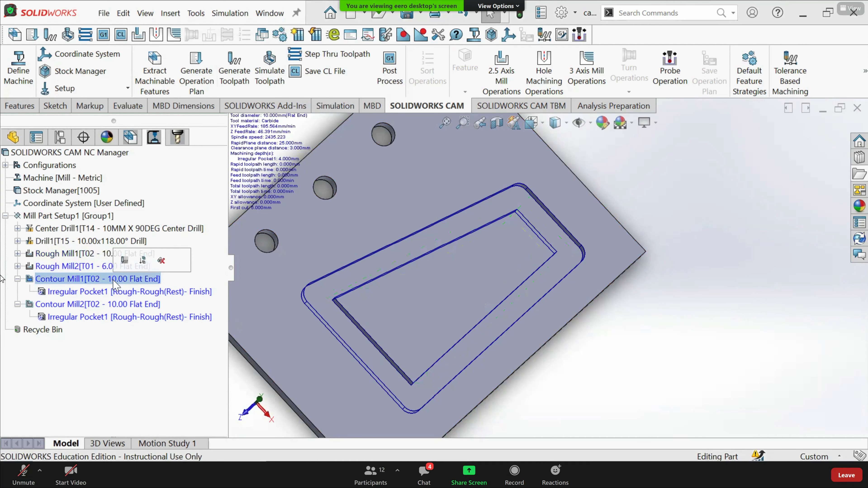
key(Delete)
key(Return)
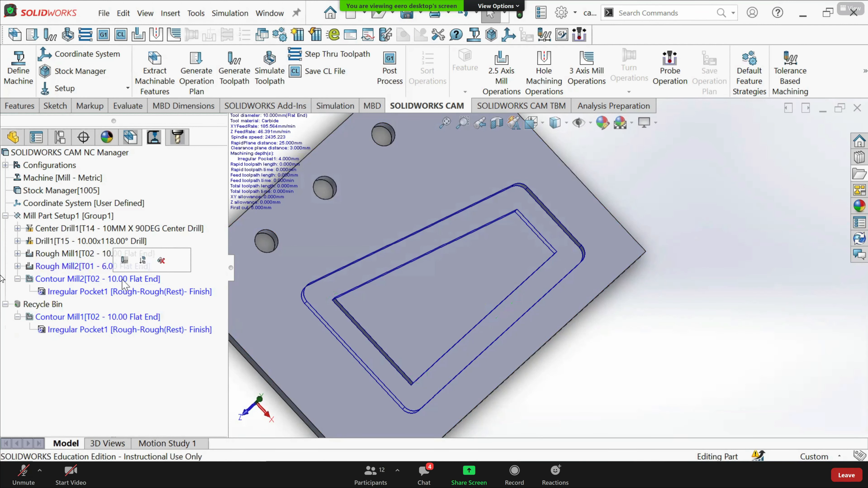
click(124, 280)
key(Delete)
key(Return)
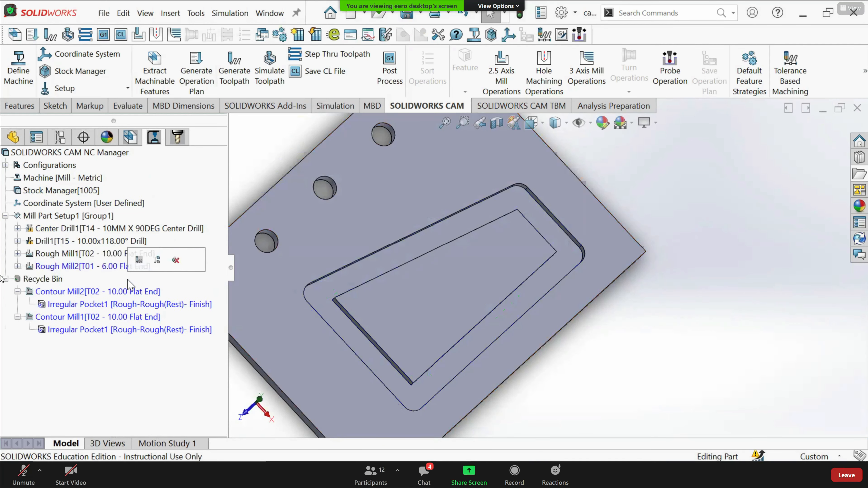
Run the toolpath simulation of the Rough Mill1 operation and close it
click(91, 253)
right_click(90, 253)
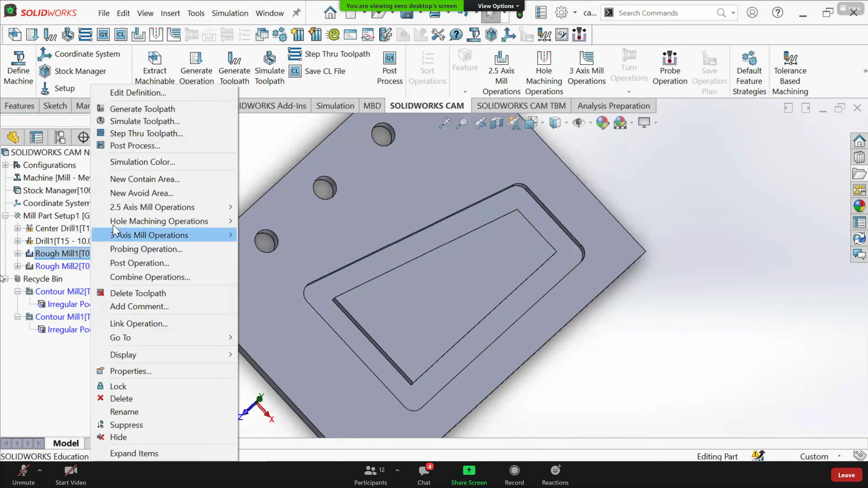
click(145, 121)
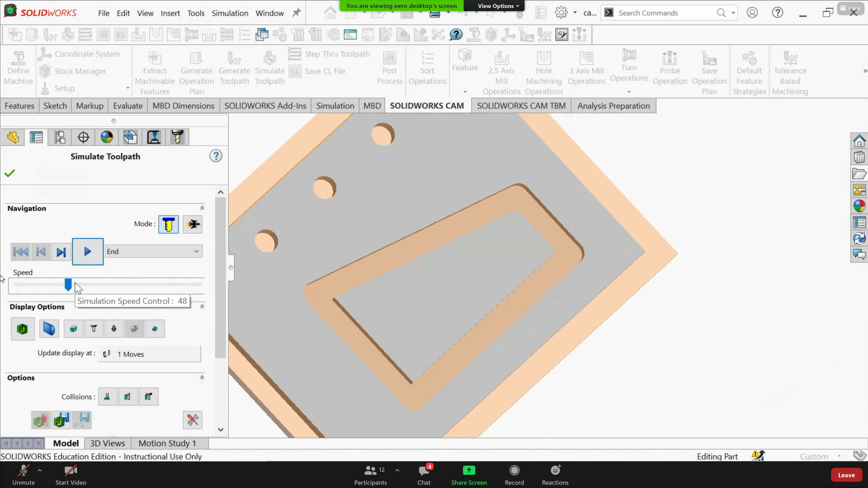
click(83, 252)
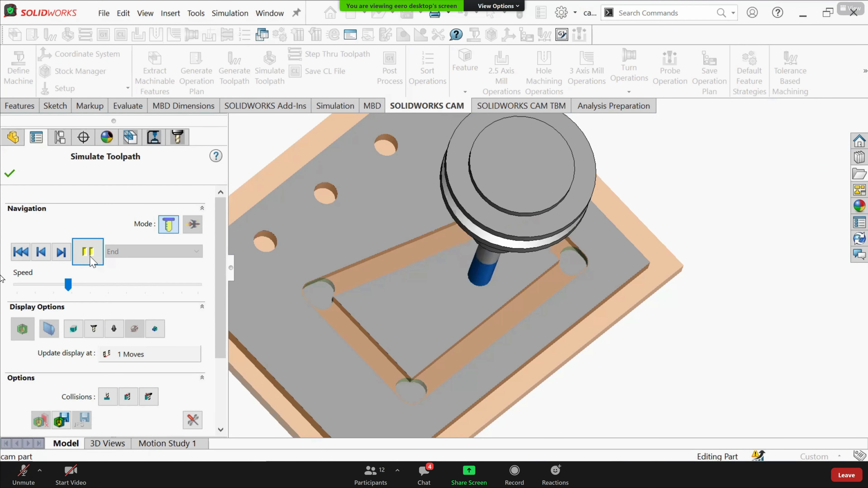
click(10, 173)
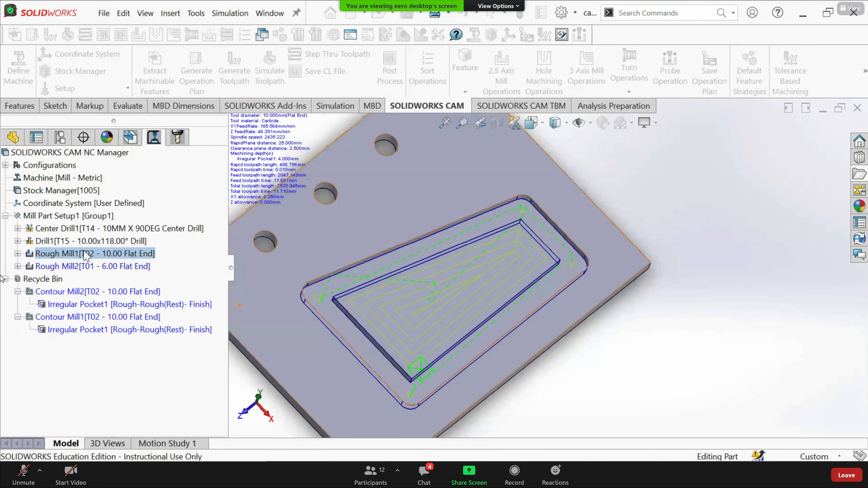
Set the thin-feature thickness of Cut-Extrude-Thin1 to 10.05 mm to widen the groove
right_click(111, 254)
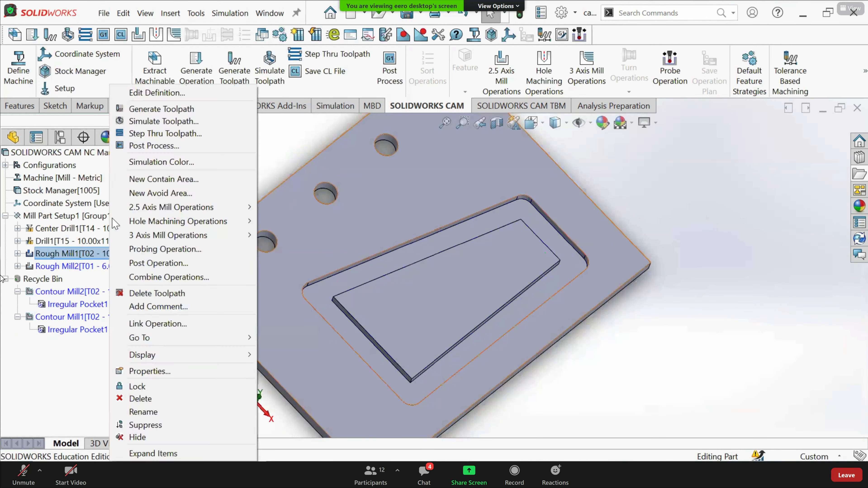
click(508, 306)
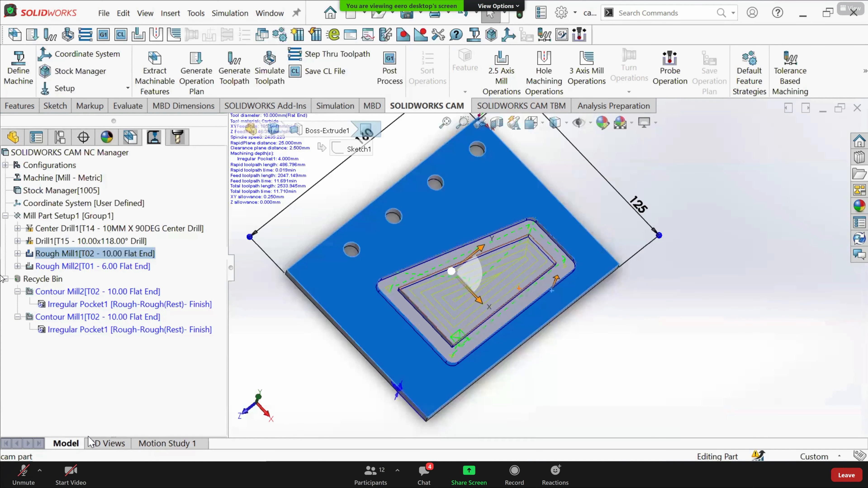
click(12, 136)
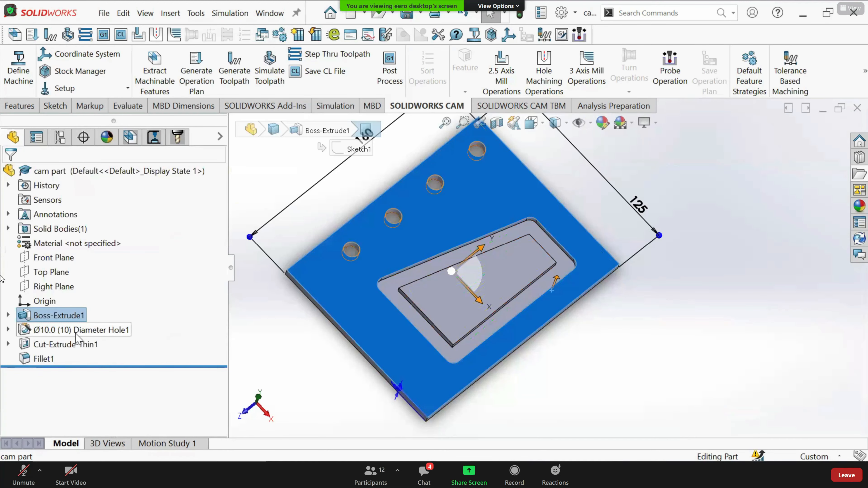
click(51, 329)
click(65, 344)
click(87, 306)
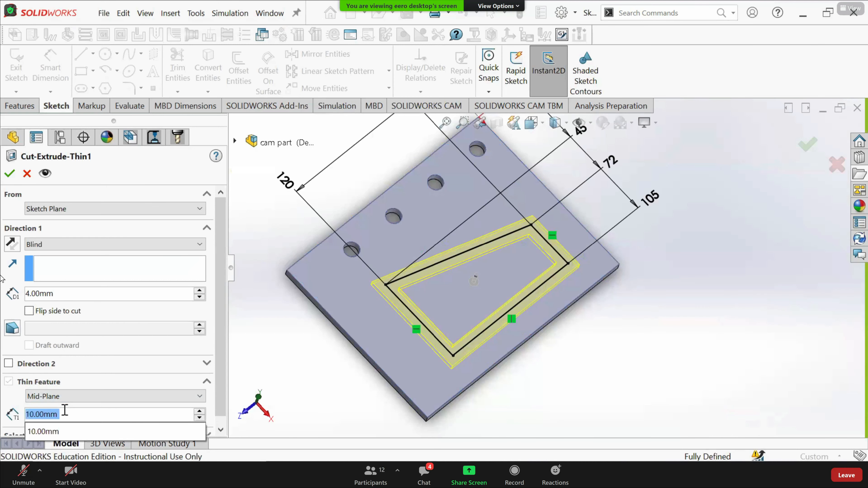
text(10.05)
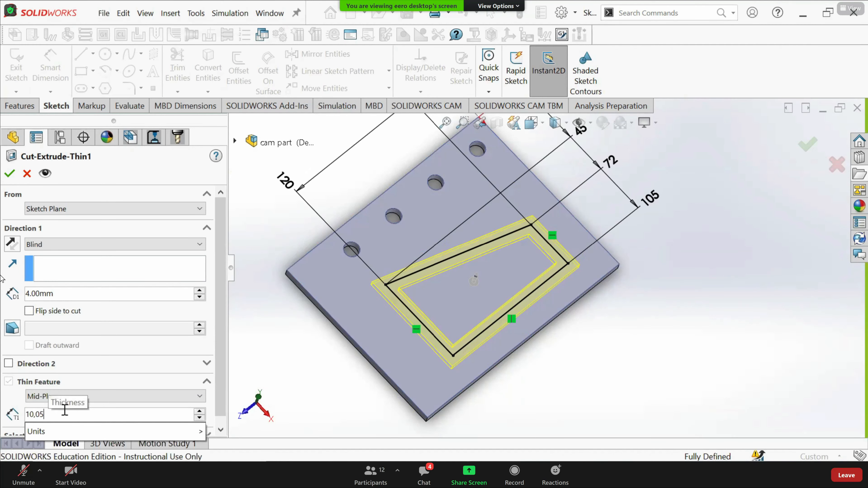
key(Return)
key(Return)
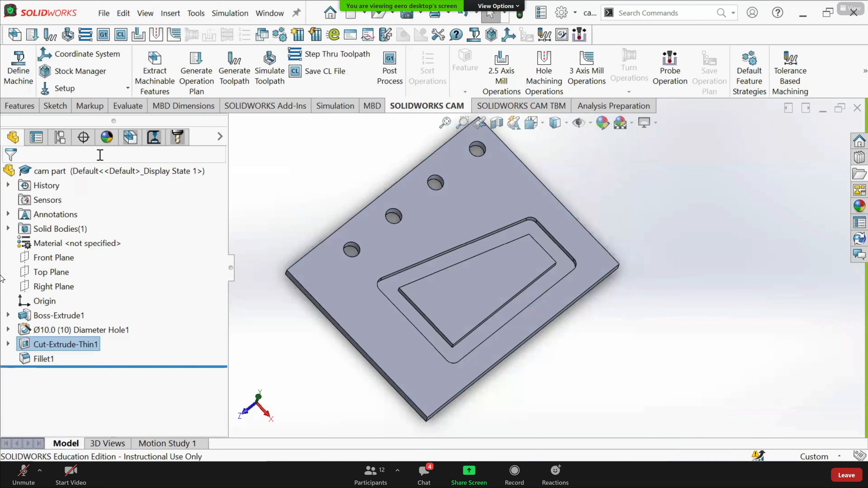
Return to the CAM operations, regenerate the Rough Mill1 toolpath for the widened groove and examine its path around the groove
click(154, 137)
click(380, 289)
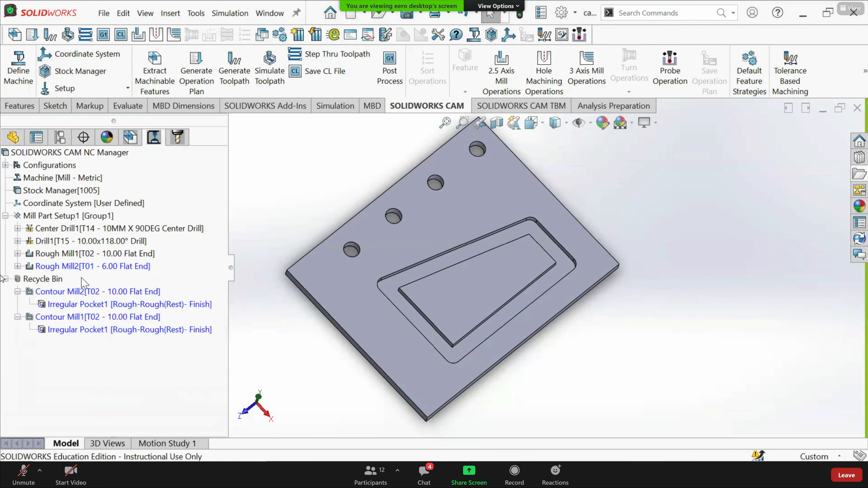
click(81, 258)
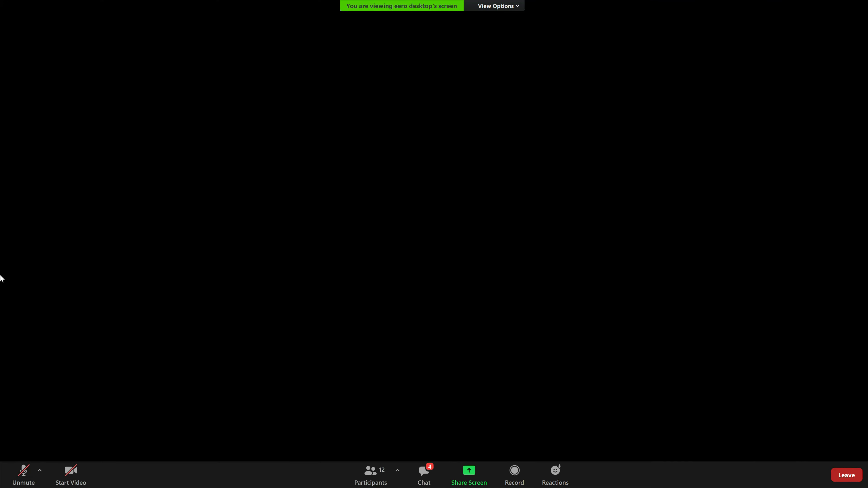
right_click(82, 259)
click(128, 110)
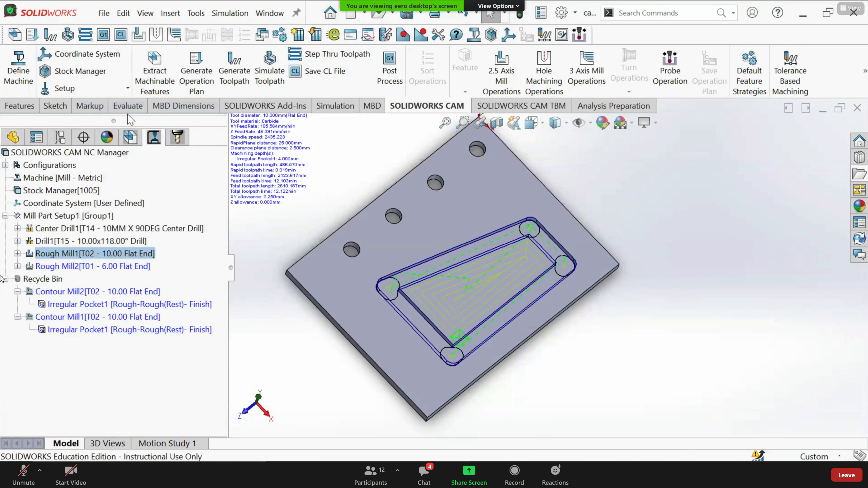
mouse_move(414, 291)
middle_down()
mouse_move(420, 236)
mouse_move(410, 301)
middle_up()
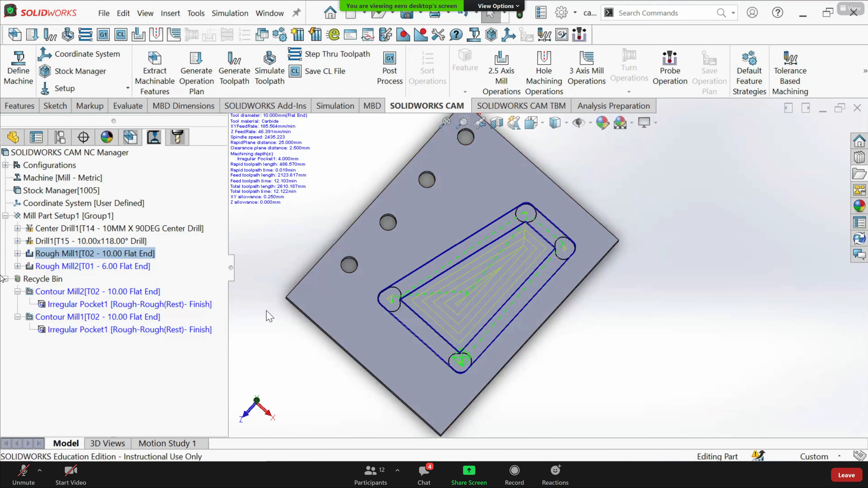
middle_drag(288, 313, 385, 280)
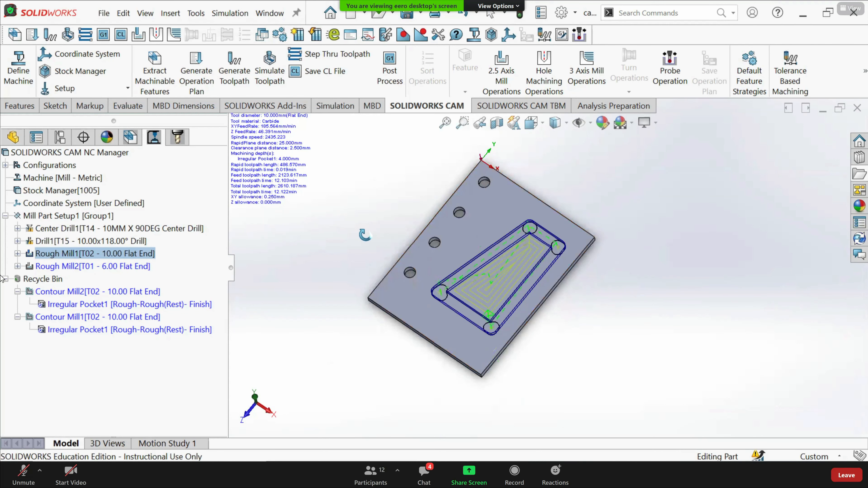
middle_drag(365, 235, 403, 347)
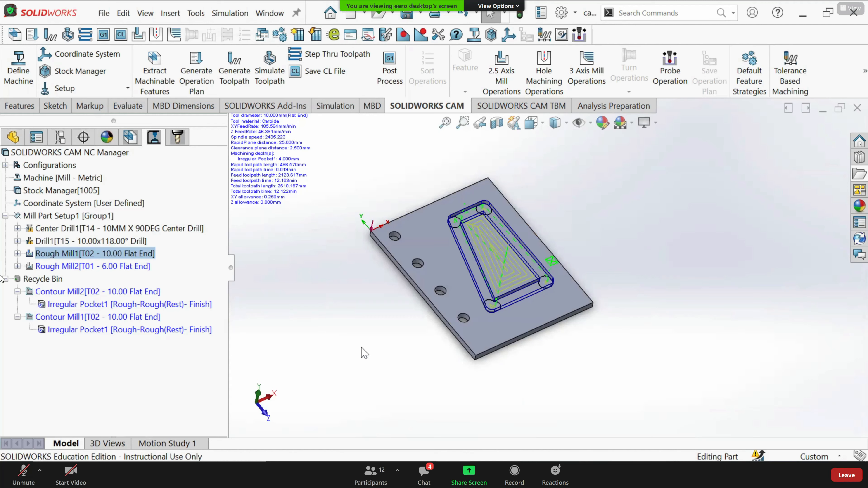
Delete the Rough Mill2 and Rough Mill1 operations from Mill Part Setup1
click(15, 140)
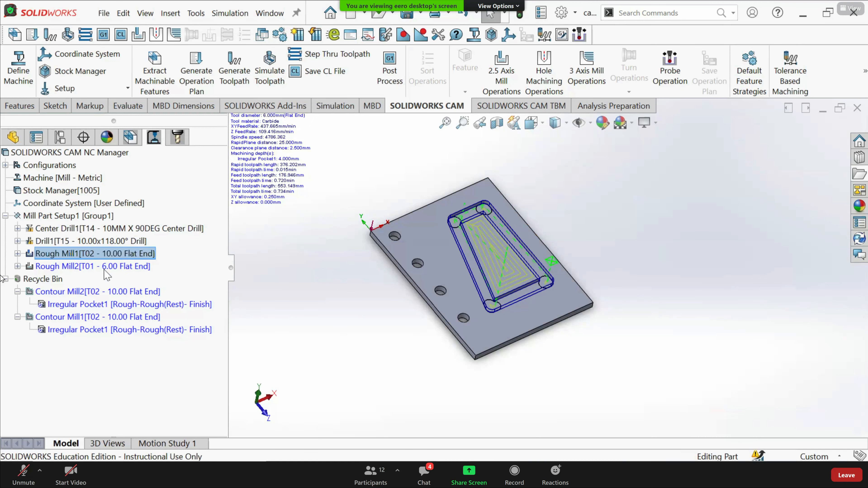
click(104, 268)
key(Delete)
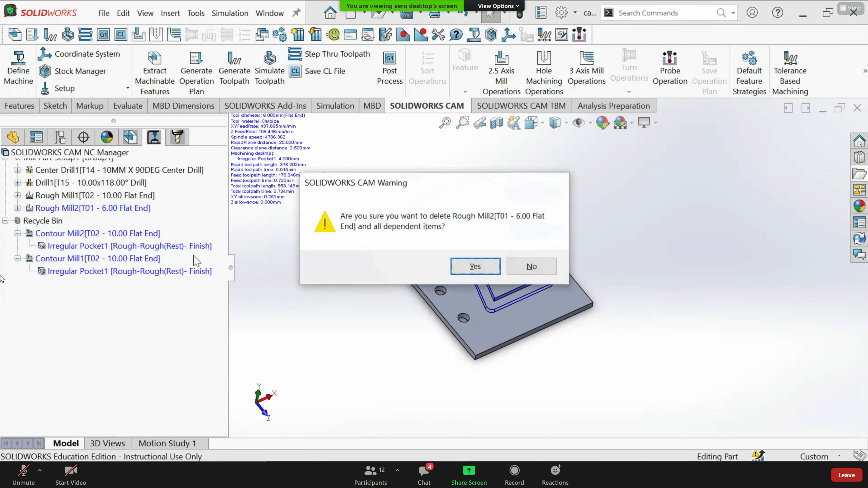
key(Return)
key(Delete)
key(Return)
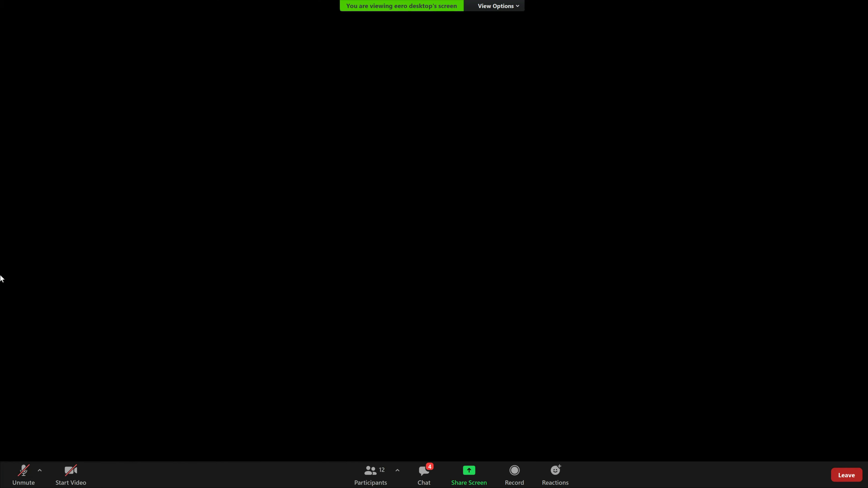
Extract the machinable features again and regenerate the operation plan with new operations
click(164, 67)
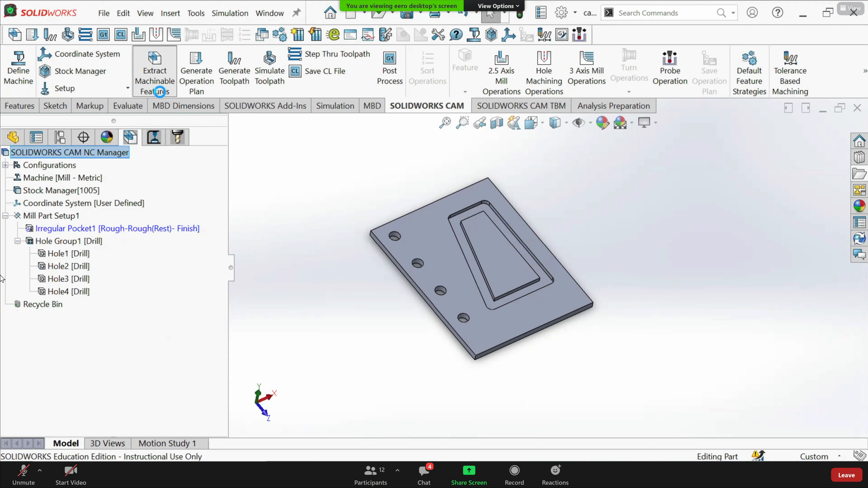
click(196, 72)
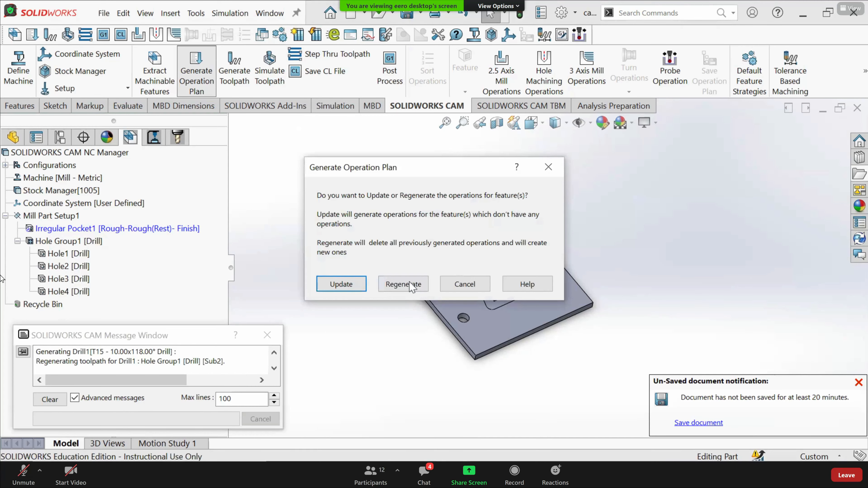
click(406, 284)
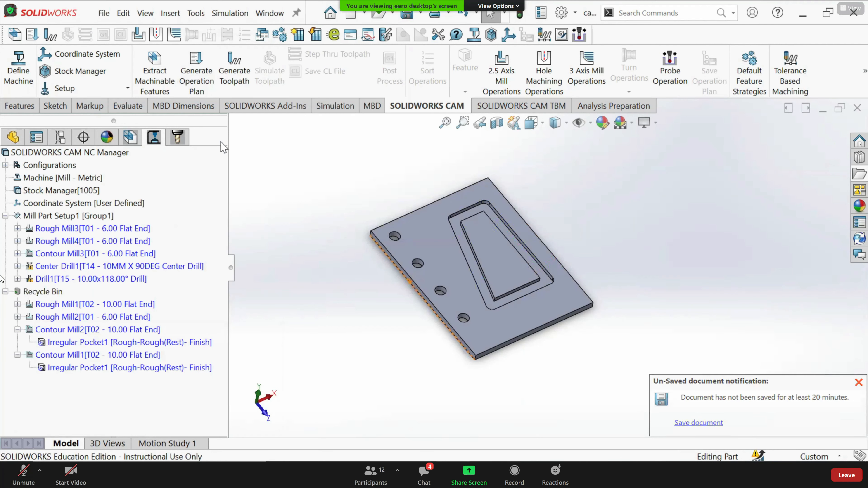
Generate the toolpaths of the new operations and inspect the Rough Mill3 toolpath, with the Recycle Bin collapsed
click(234, 70)
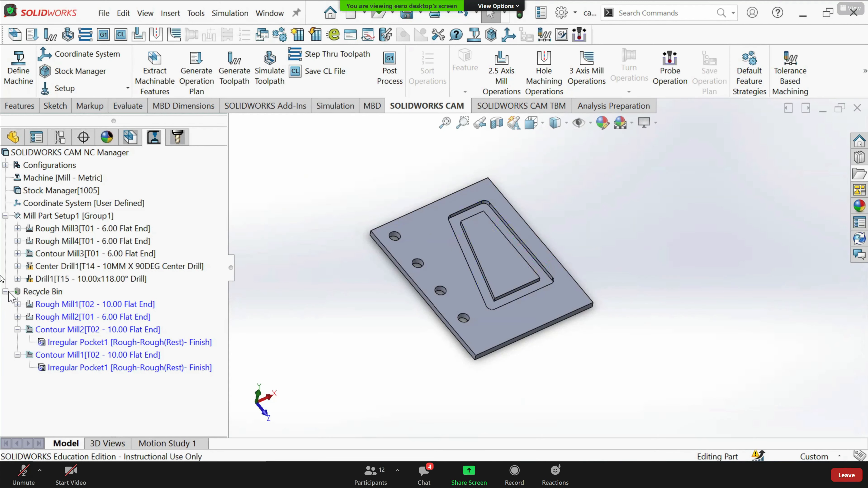
click(7, 291)
click(60, 228)
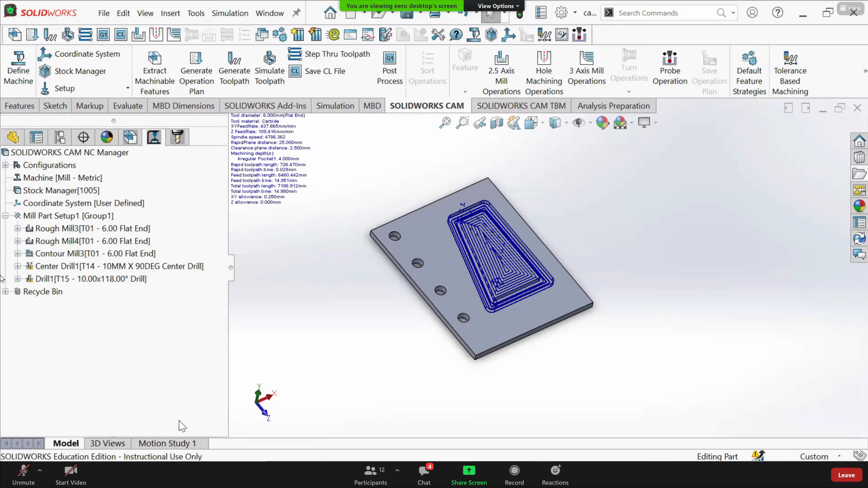
click(180, 423)
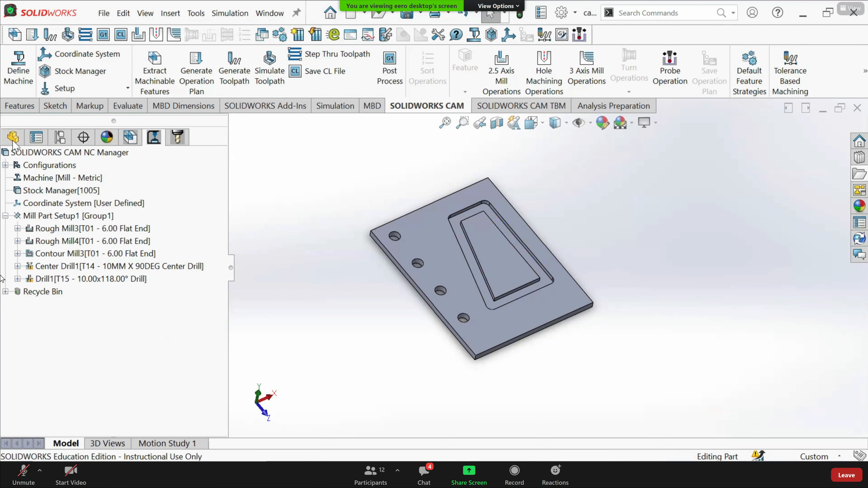
Open the sketch of Cut-Extrude-Thin1, check the groove's profile and dimensions, and exit the sketch
click(12, 141)
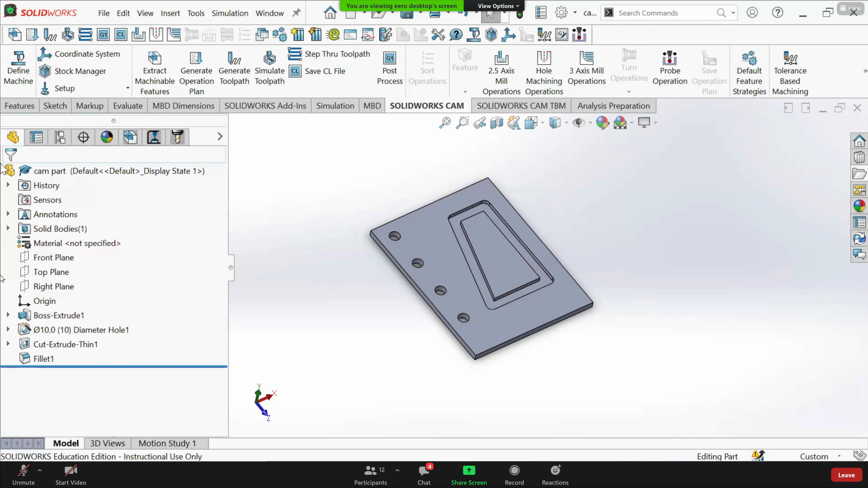
click(68, 342)
click(94, 305)
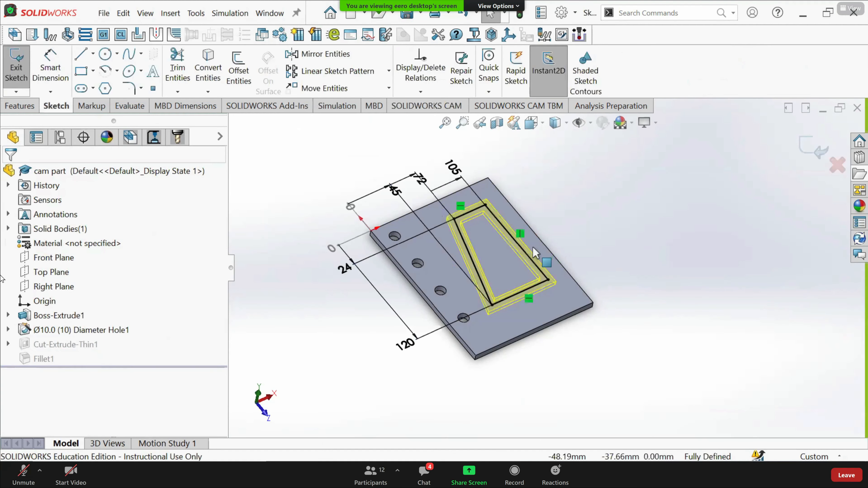
scroll(444, 200, down, 2)
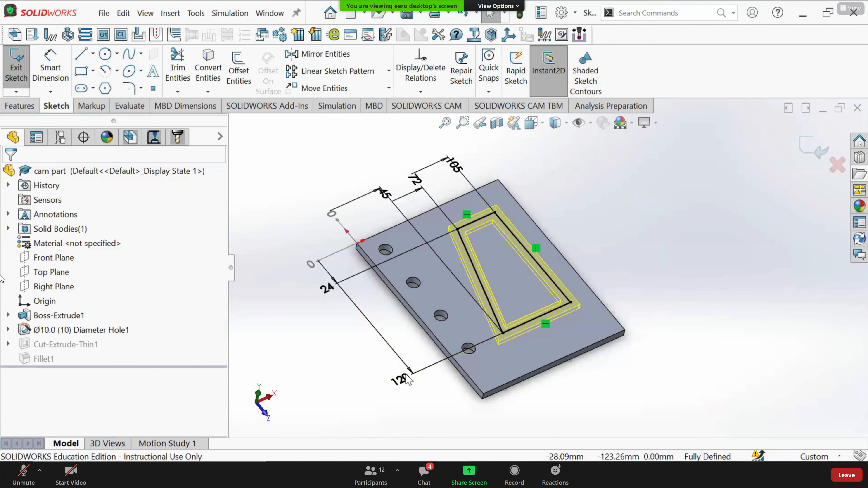
key(ctrl+b)
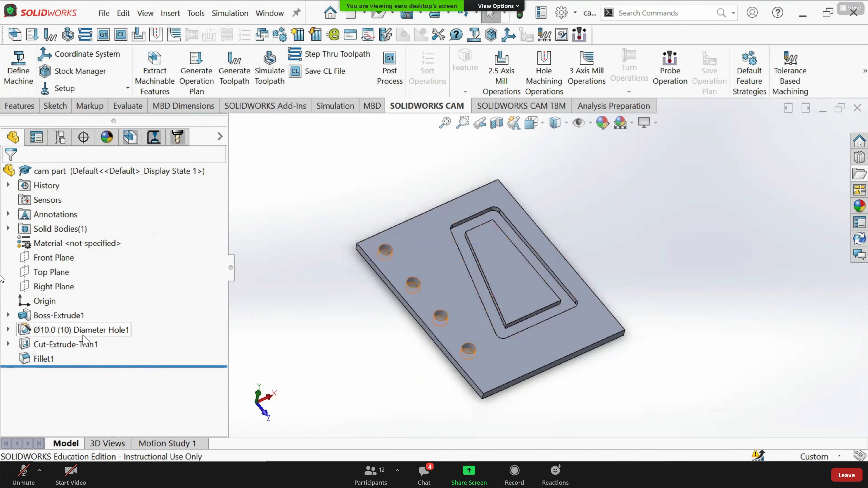
Set the groove's lower-edge ordinate dimension to 140 mm in the sketch of Cut-Extrude-Thin1
click(74, 329)
click(65, 344)
click(108, 306)
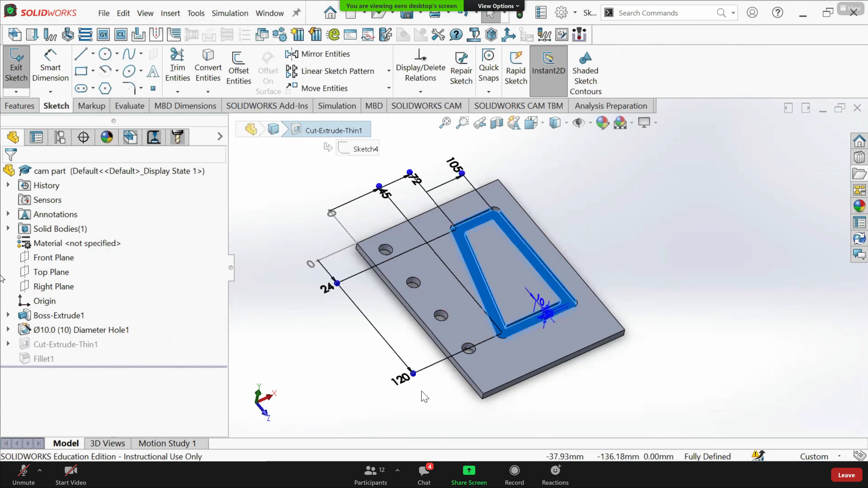
double_click(406, 378)
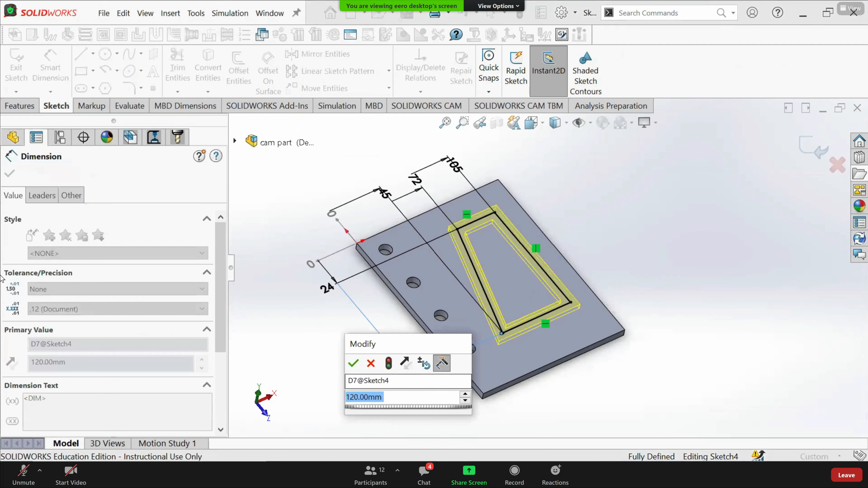
text(14)
key(Return)
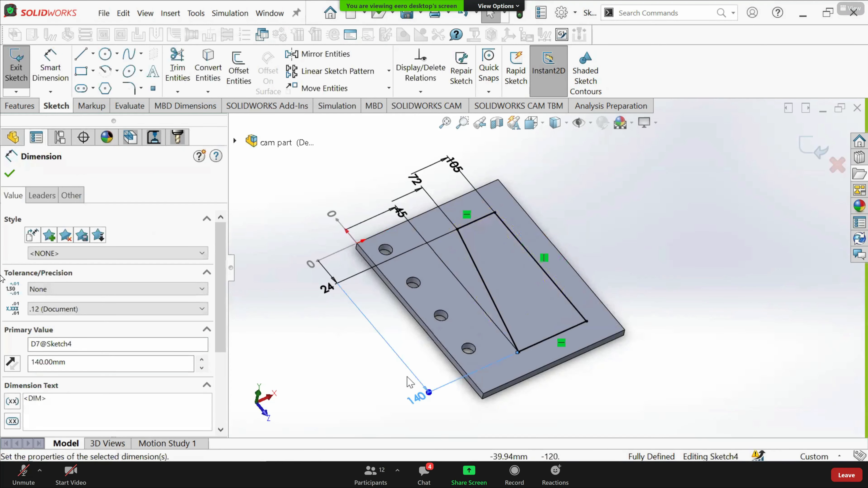
click(8, 175)
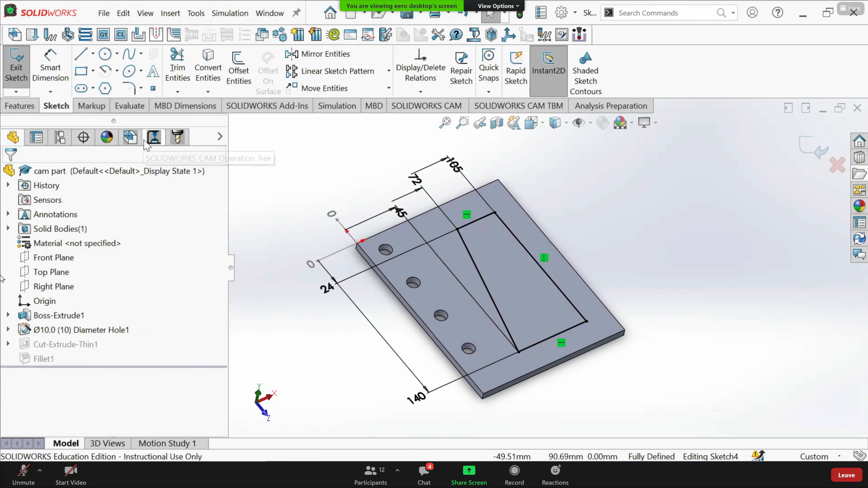
Regenerate the toolpaths of Mill Part Setup1 for the lengthened groove, closing its sketch
click(154, 137)
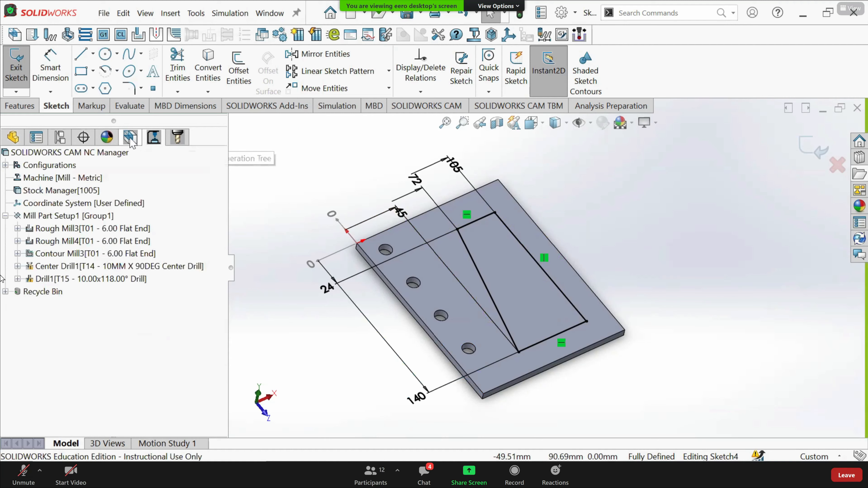
click(130, 138)
click(149, 141)
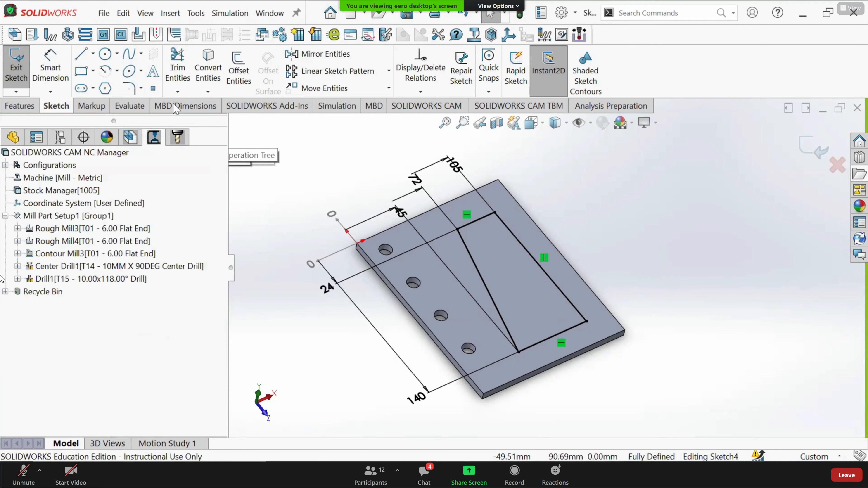
click(429, 105)
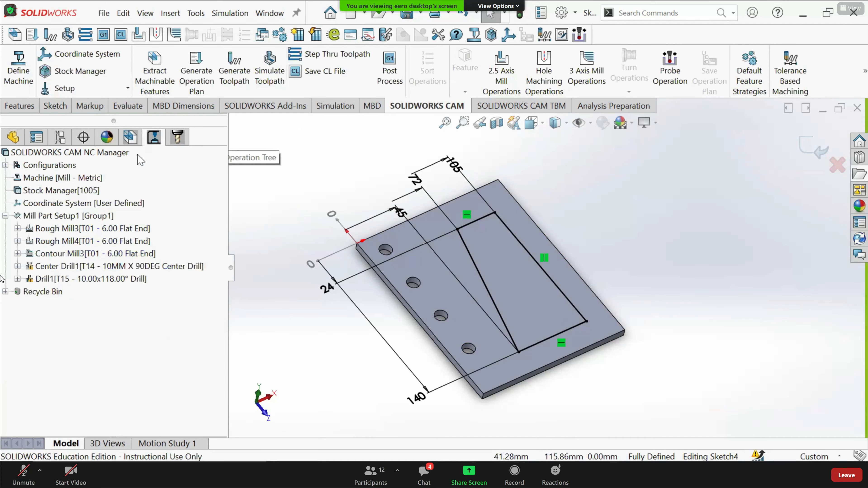
click(79, 219)
right_click(79, 223)
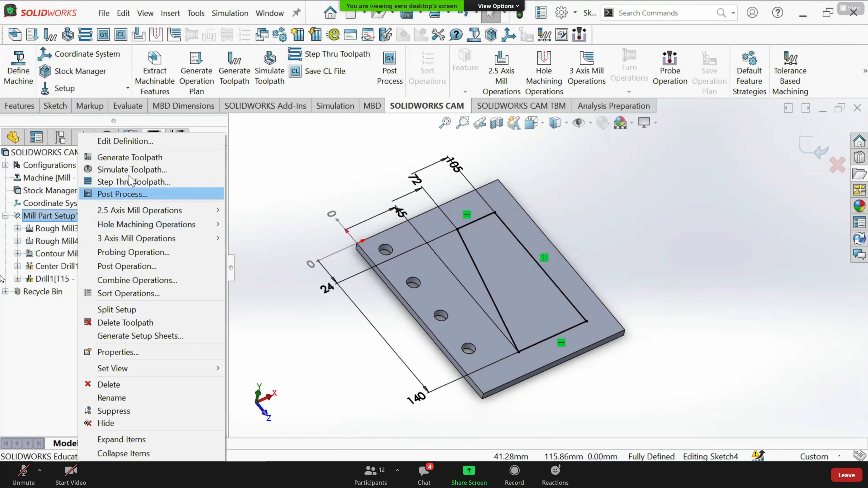
click(134, 158)
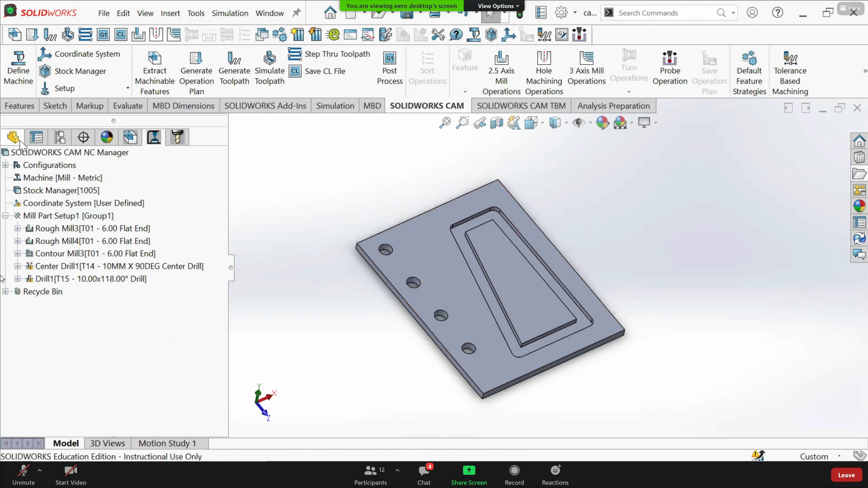
Shorten the groove by changing the 140 mm ordinate dimension of Cut-Extrude-Thin1, and rebuild the CAM data with feature recognition
click(13, 137)
click(95, 345)
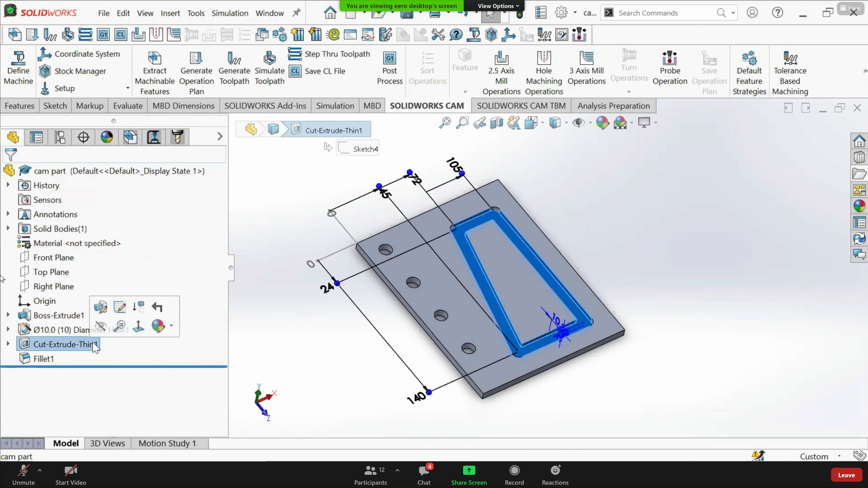
click(417, 406)
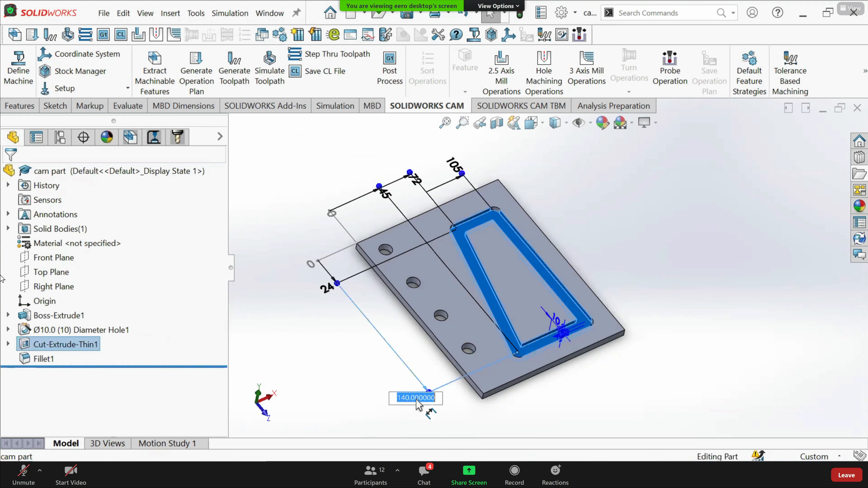
key(Return)
click(692, 158)
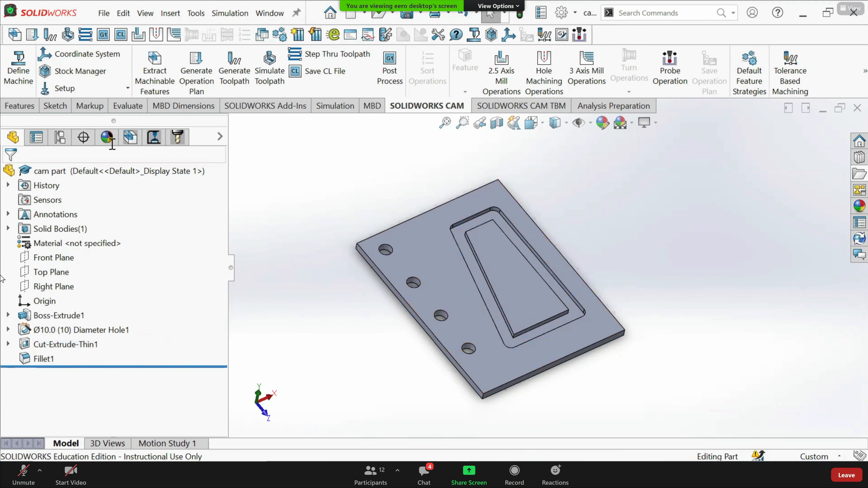
click(154, 138)
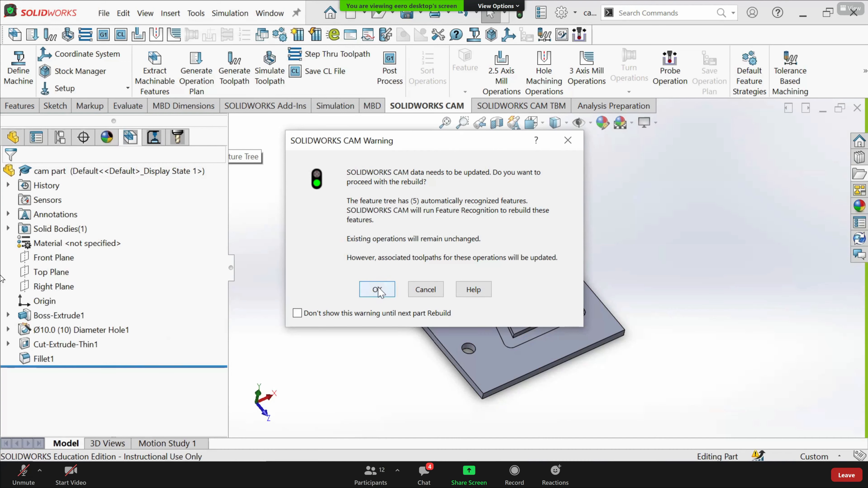
click(377, 290)
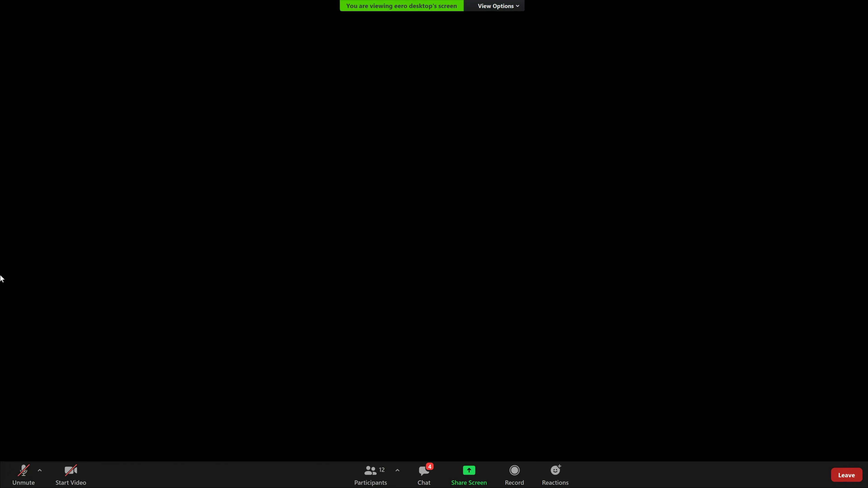
Simulate the toolpaths of Mill Part Setup1 at increased speed, inspect the groove cut up close, pause and close the simulation
click(154, 141)
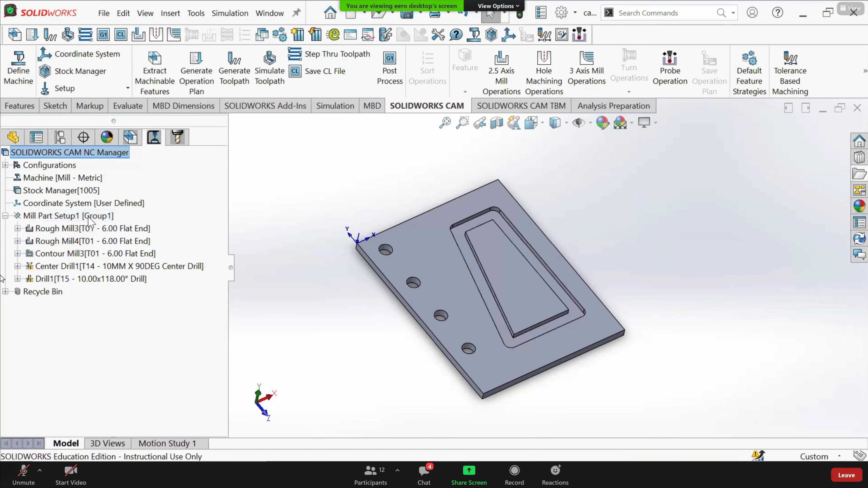
right_click(88, 216)
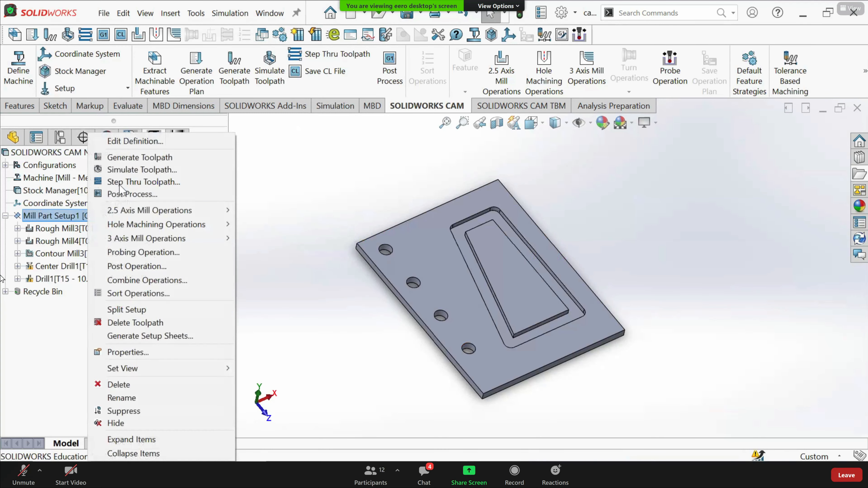
click(130, 169)
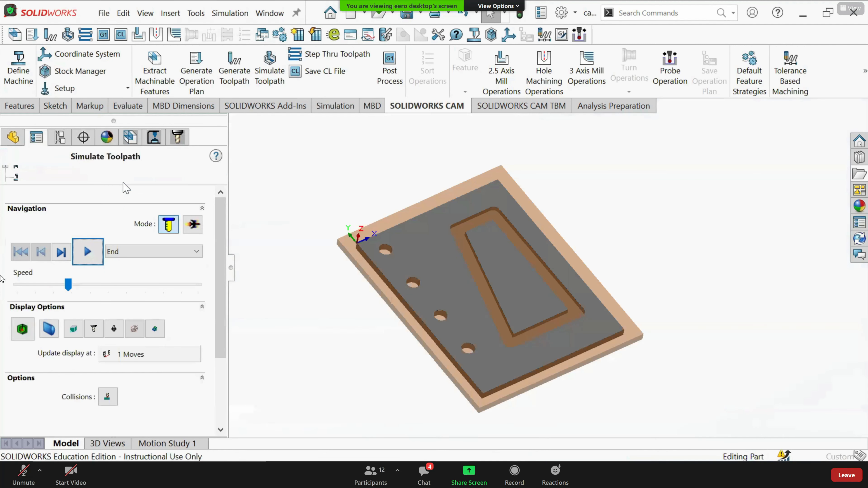
click(95, 243)
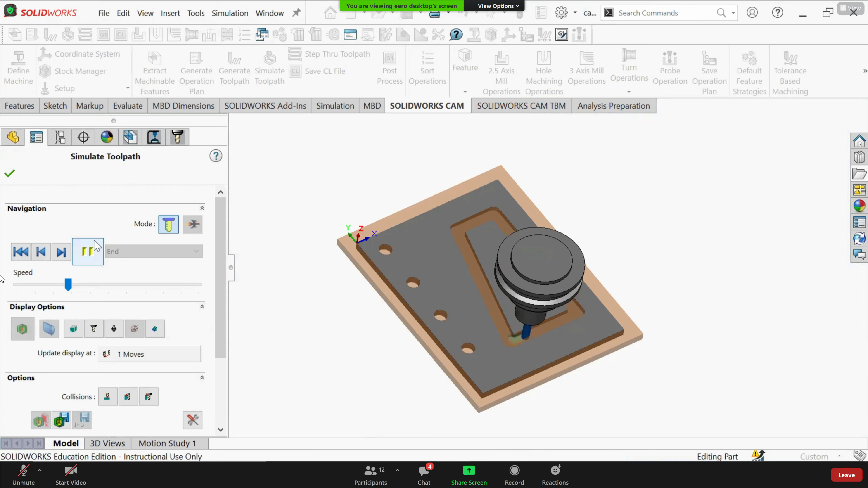
click(147, 286)
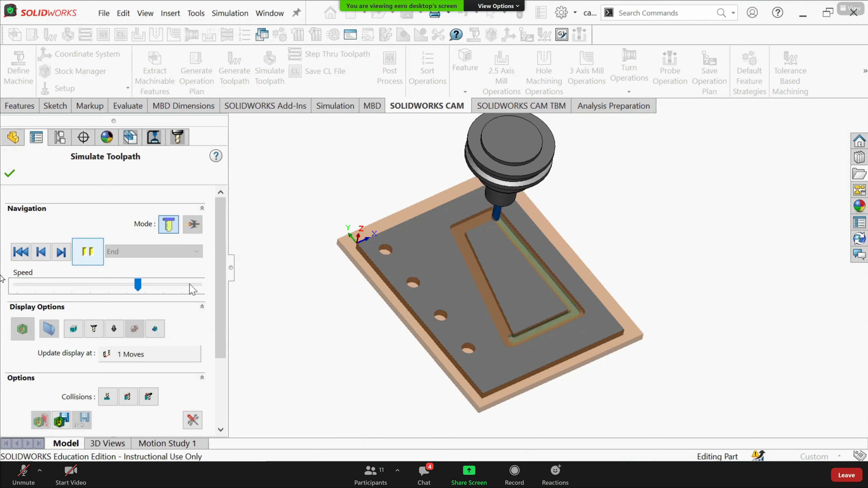
click(195, 289)
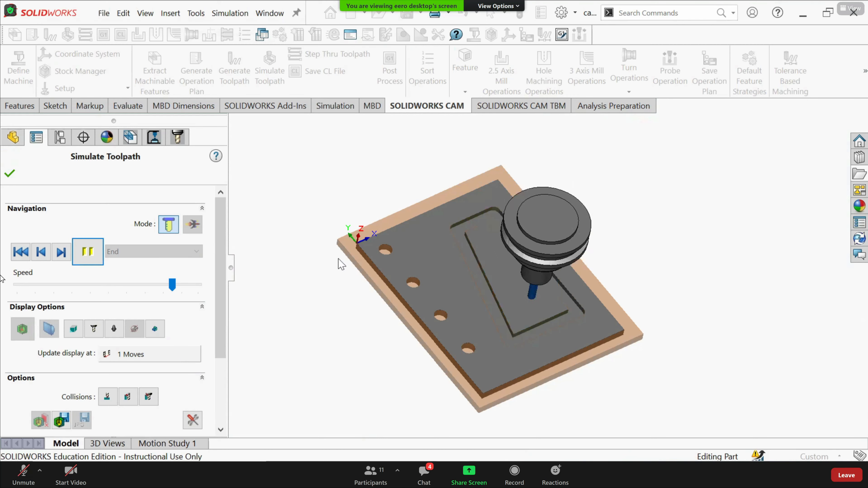
middle_drag(618, 274, 506, 284)
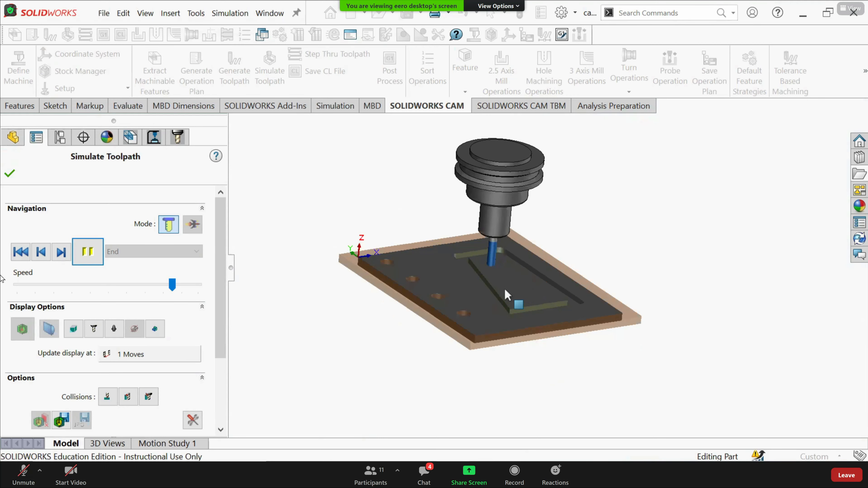
scroll(506, 273, down, 5)
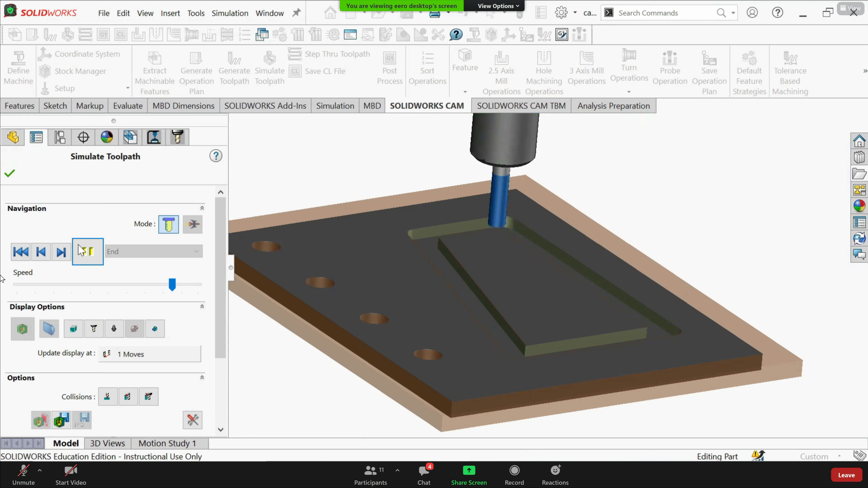
click(88, 253)
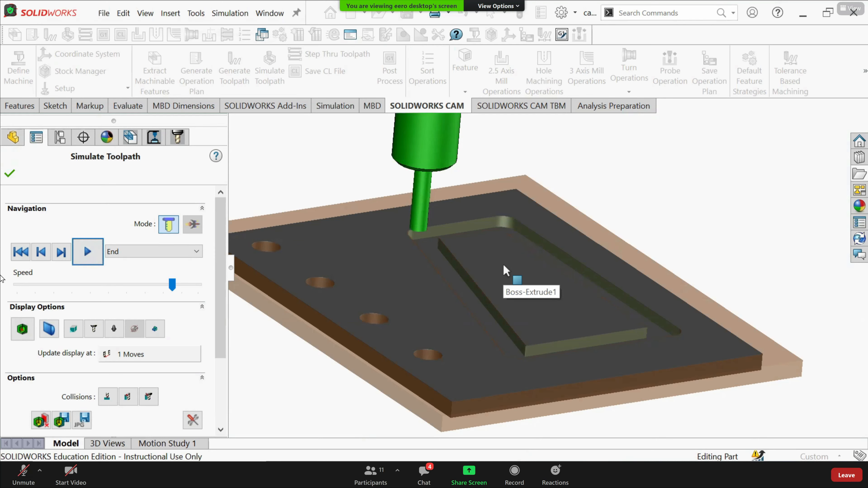
click(9, 174)
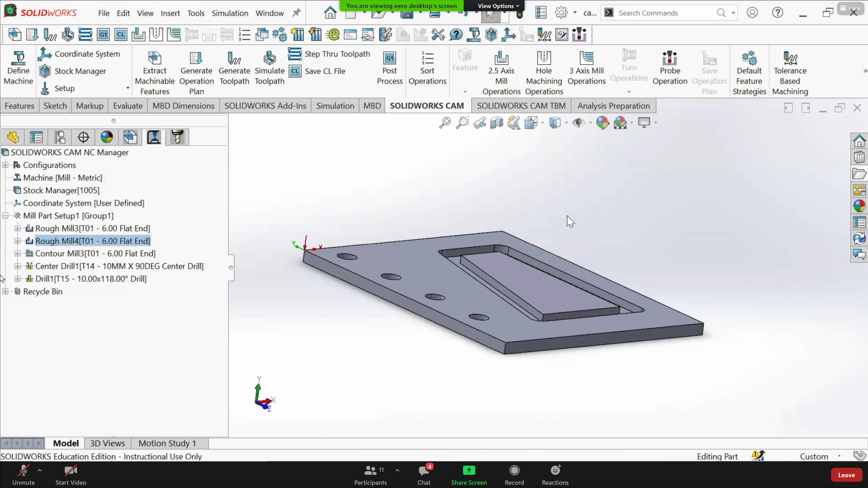
Compare the part's groove and holes with the drawing in Exercise 1.pdf in Adobe Acrobat Reader, and return to SOLIDWORKS
middle_drag(567, 216, 554, 283)
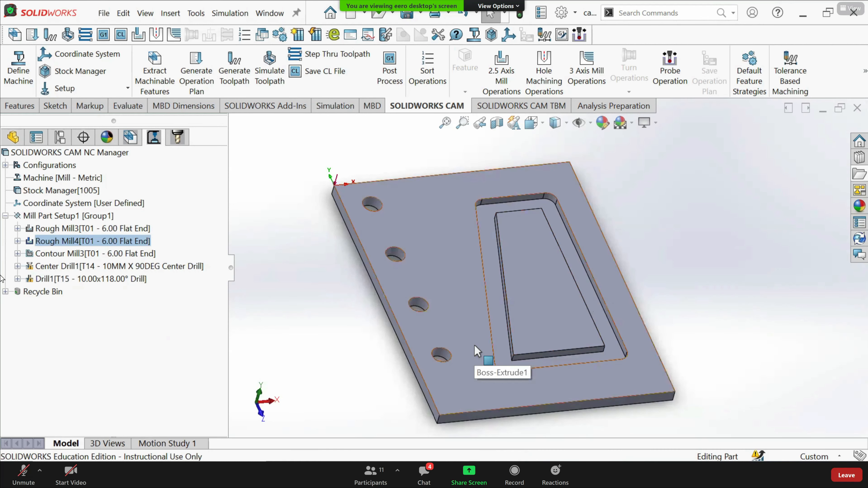
middle_drag(474, 346, 457, 374)
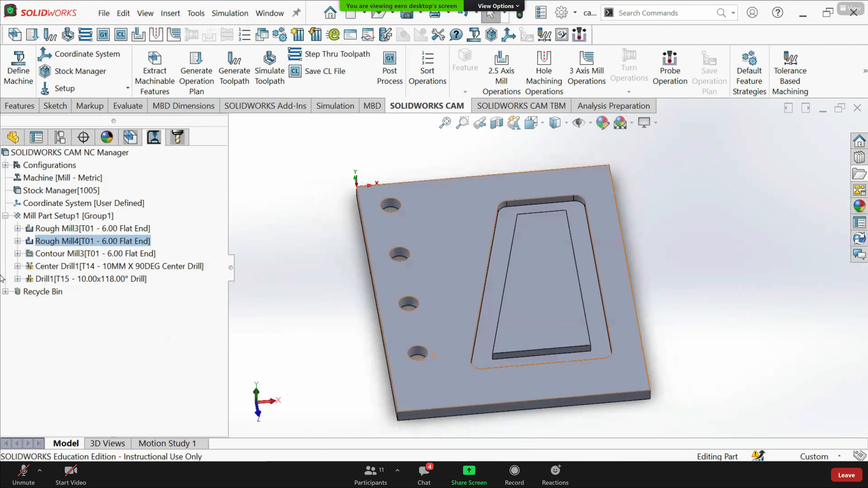
mouse_move(521, 479)
click(521, 424)
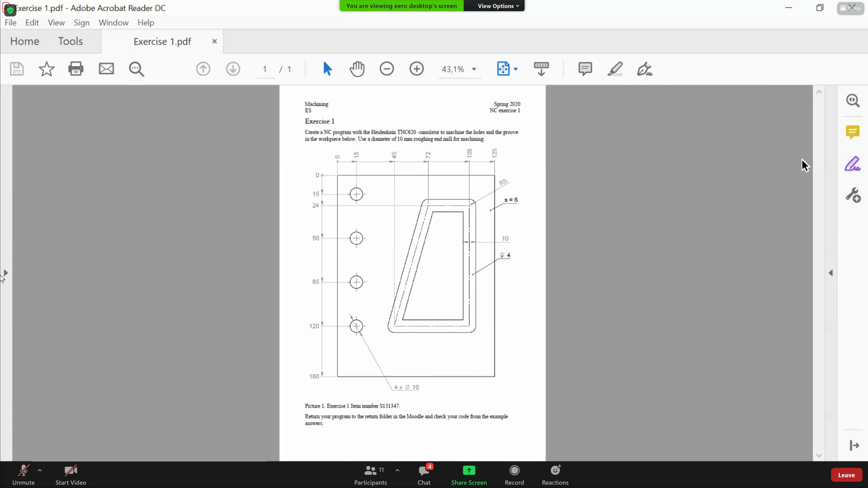
click(790, 13)
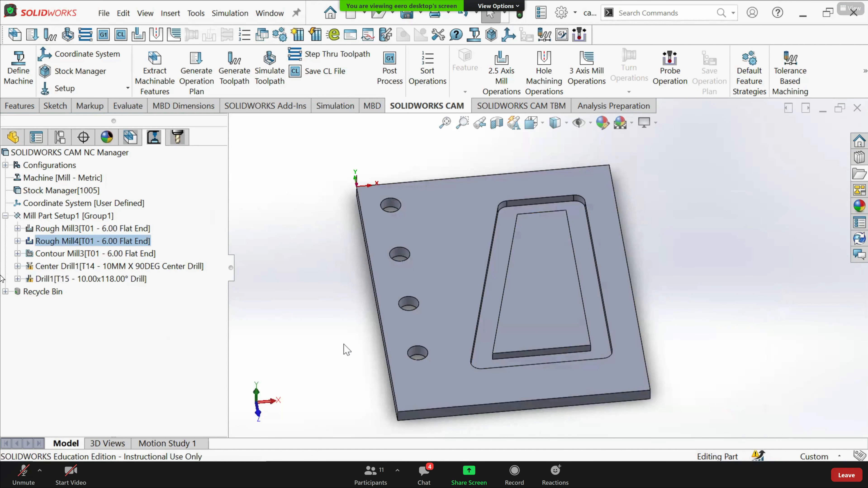
scroll(344, 345, up, 1)
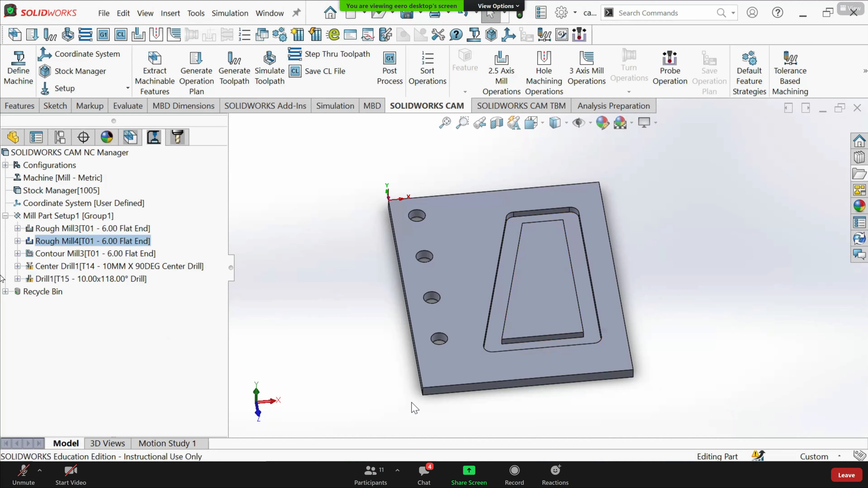
middle_drag(393, 301, 326, 448)
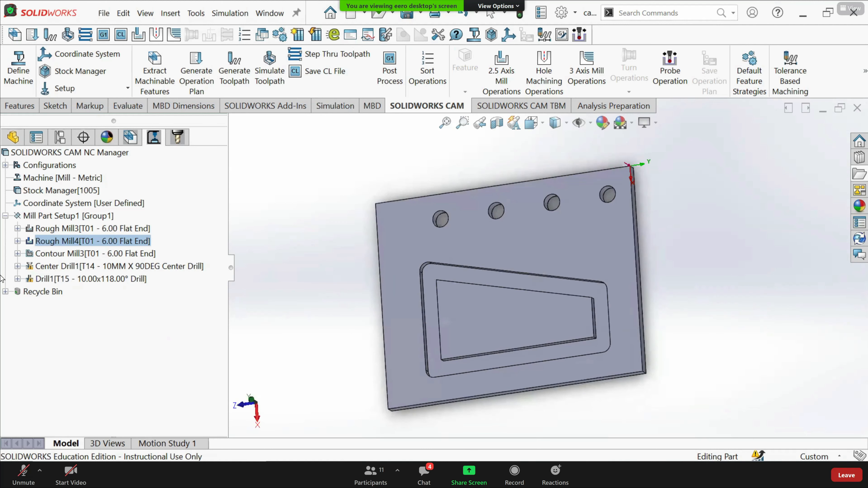
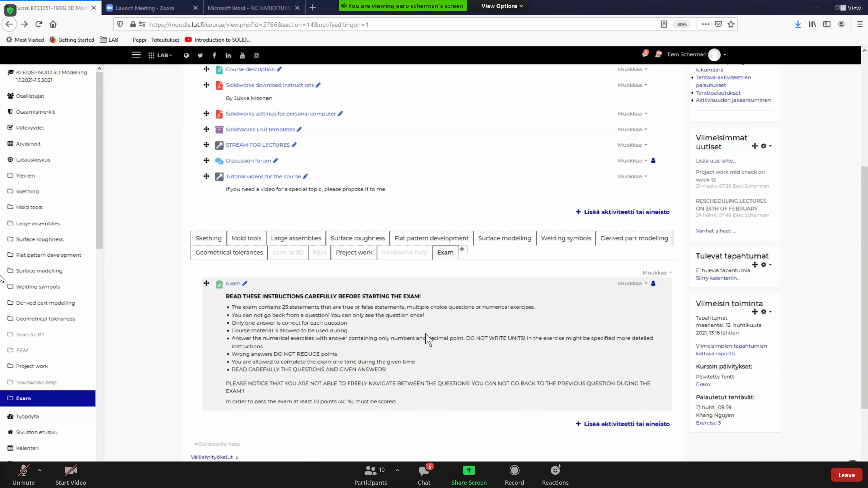
Switch to Moodle in the browser and open the Exam activity of the 3D Modelling course to view its instructions
click(231, 285)
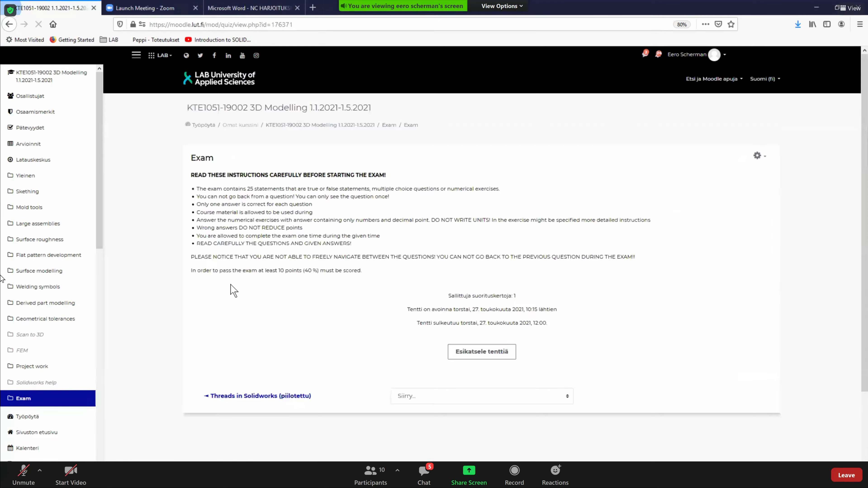